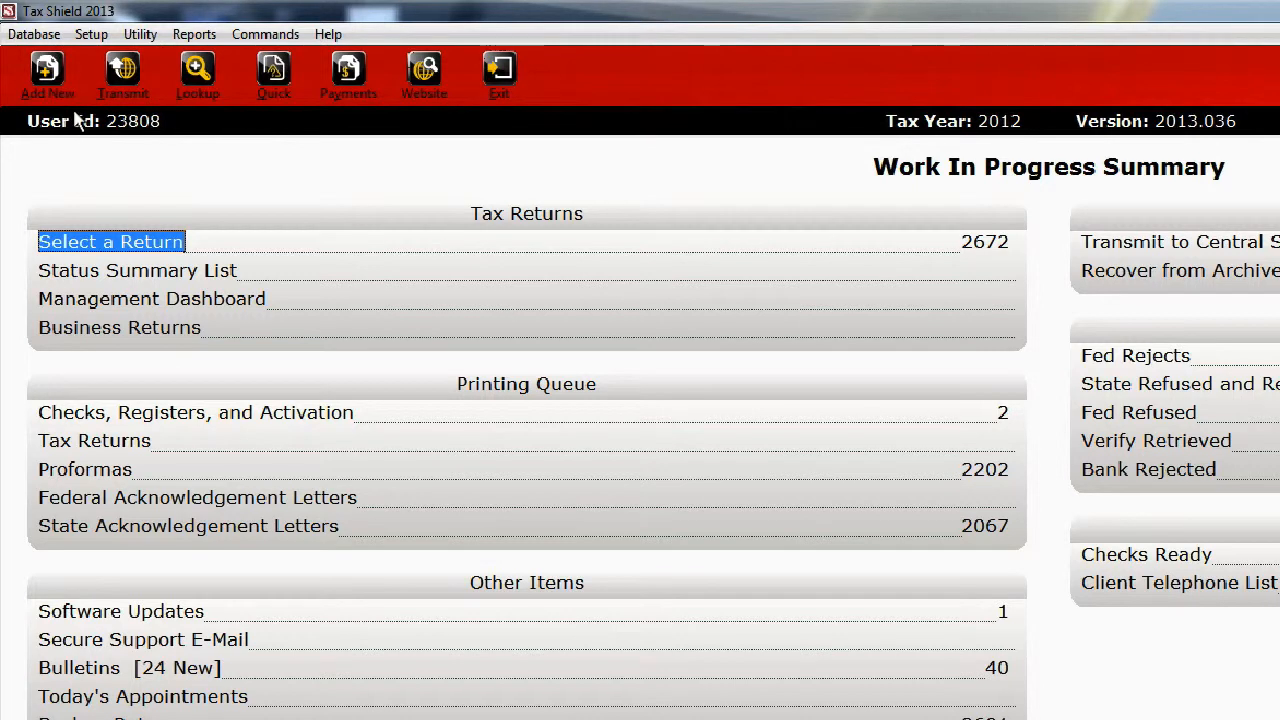
# - Find the demo client's return by searching on Last Name or SSN with the client's last name, and open it
pyautogui.click(120, 245)
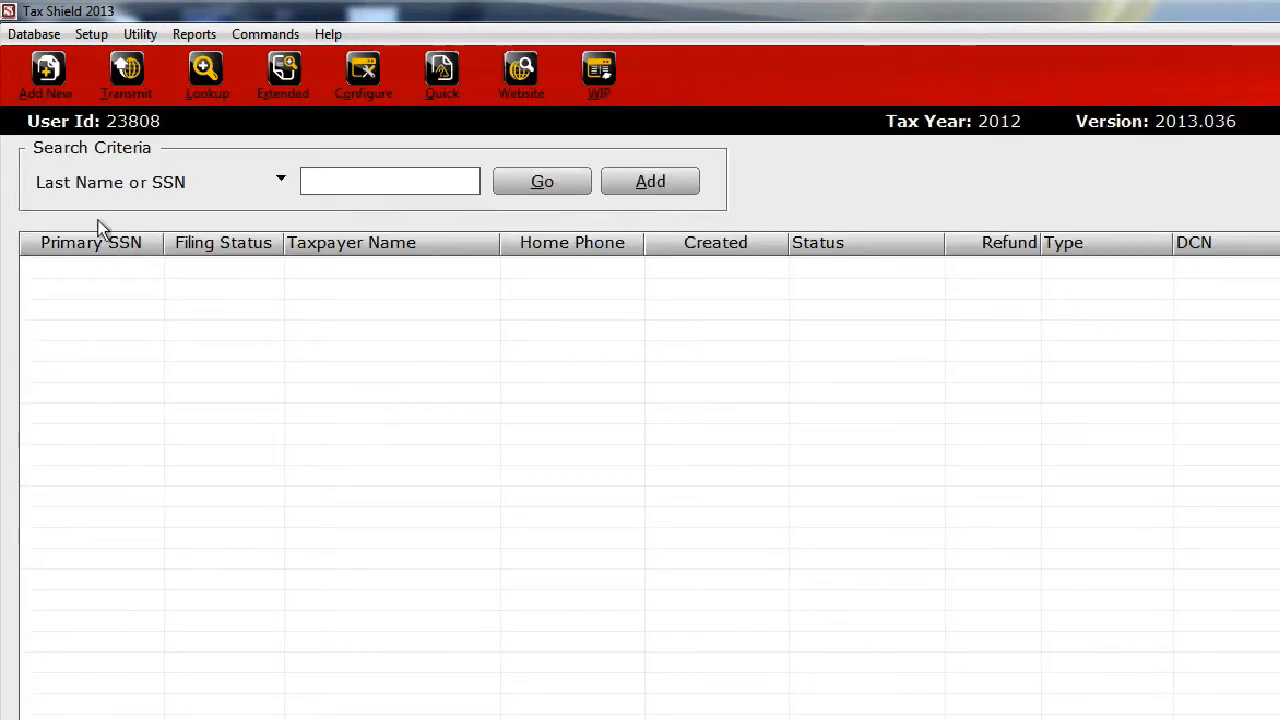
pyautogui.click(279, 180)
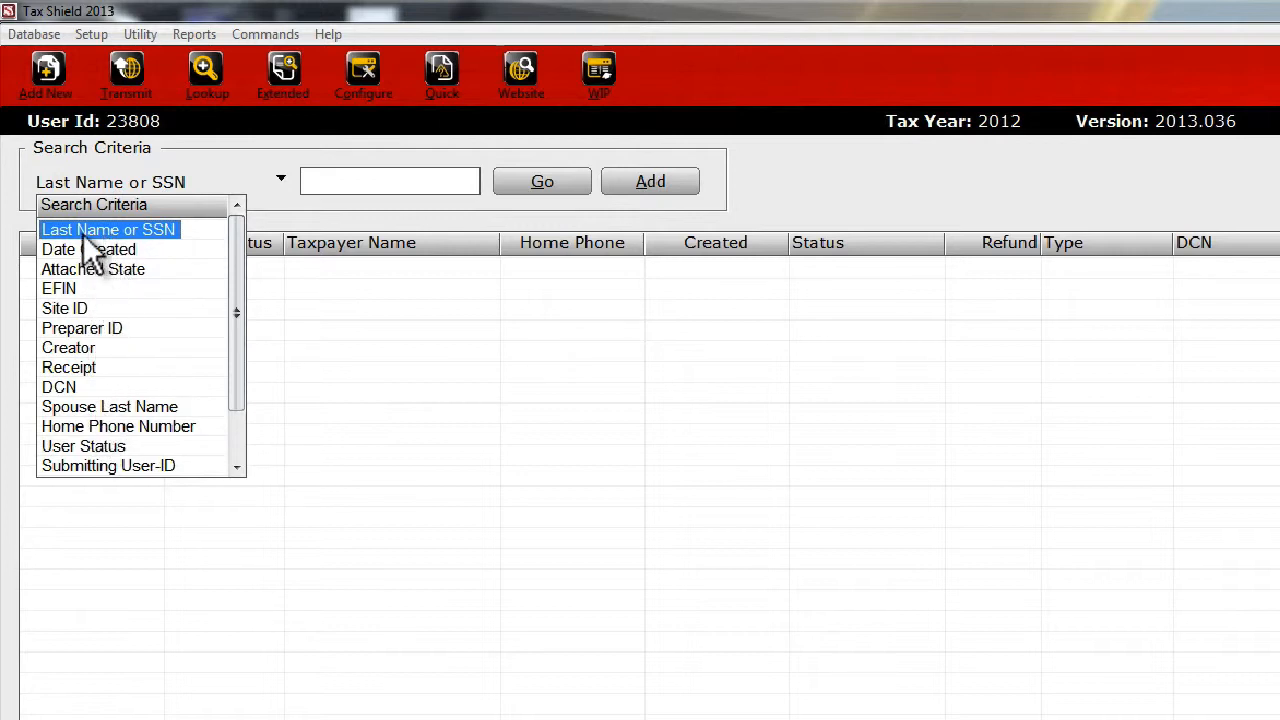
pyautogui.click(156, 229)
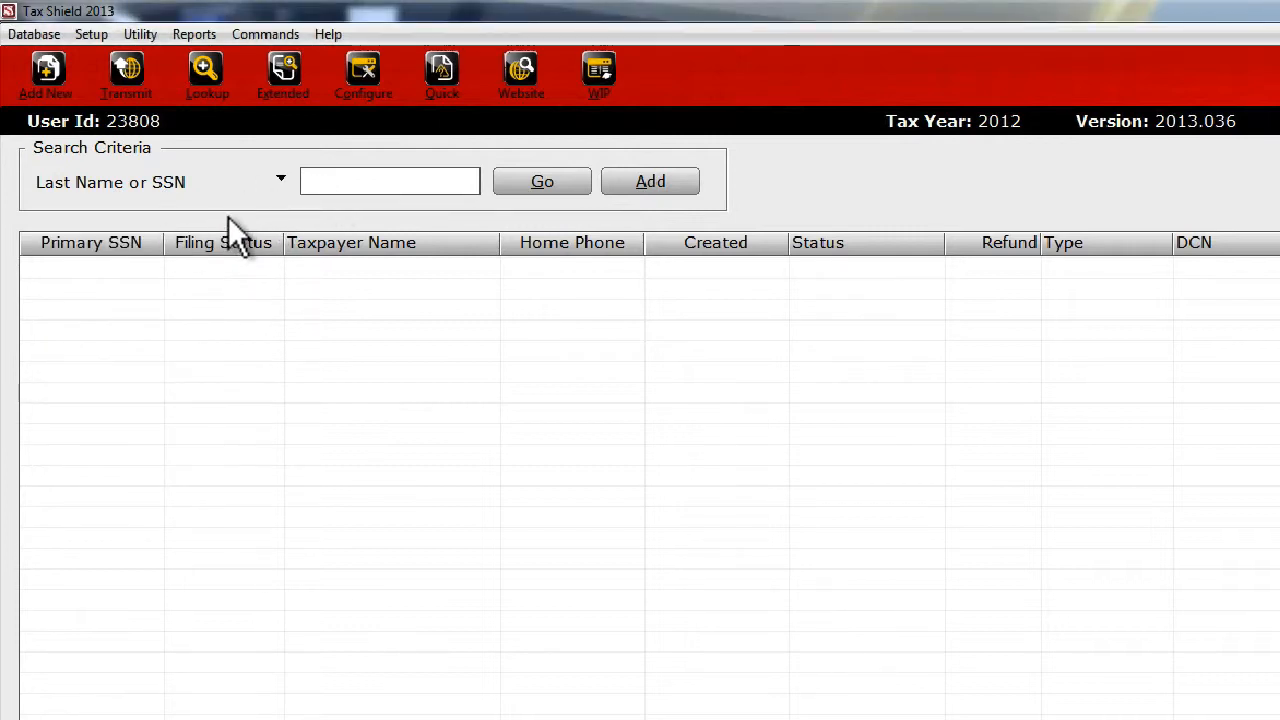
pyautogui.write('demo')
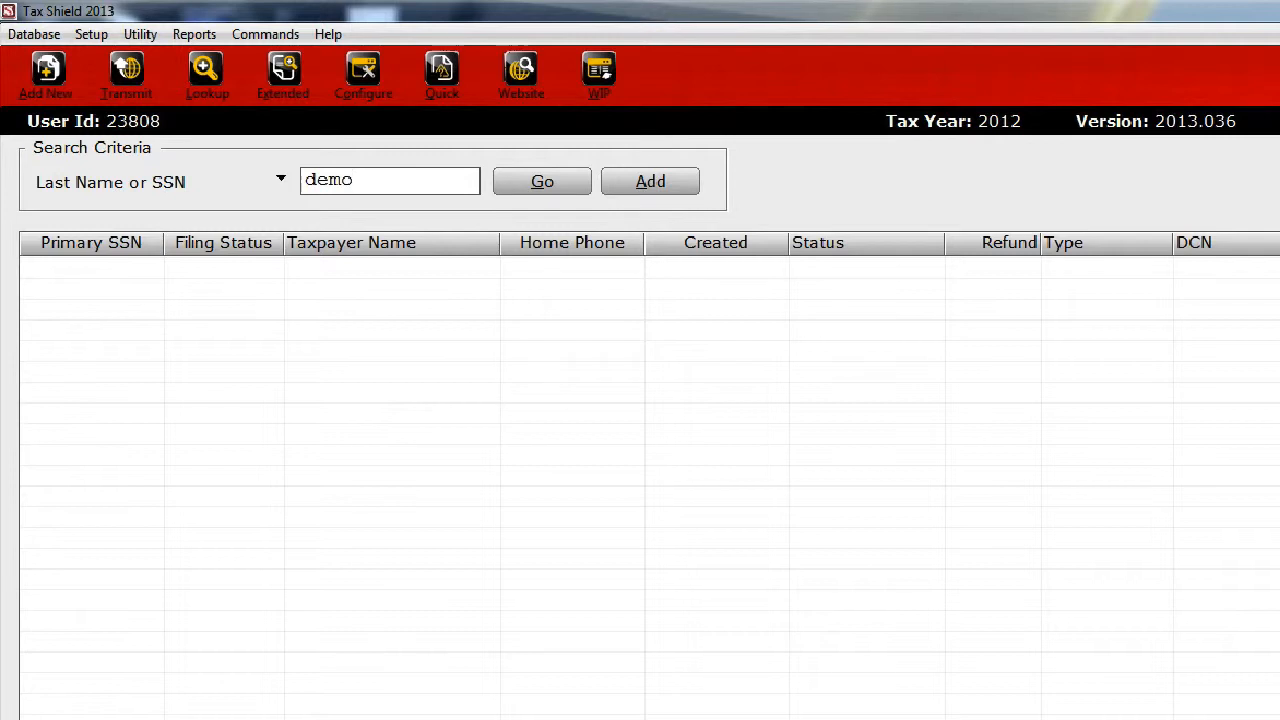
pyautogui.click(520, 176)
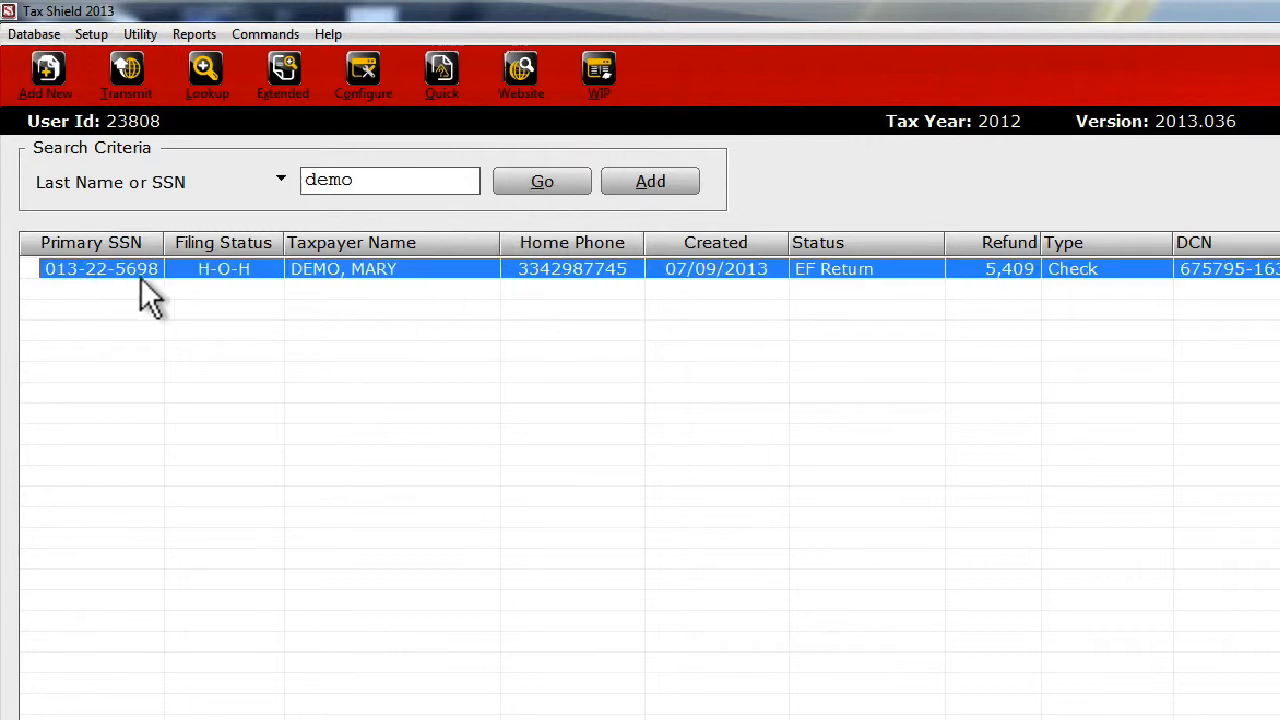
pyautogui.doubleClick(337, 270)
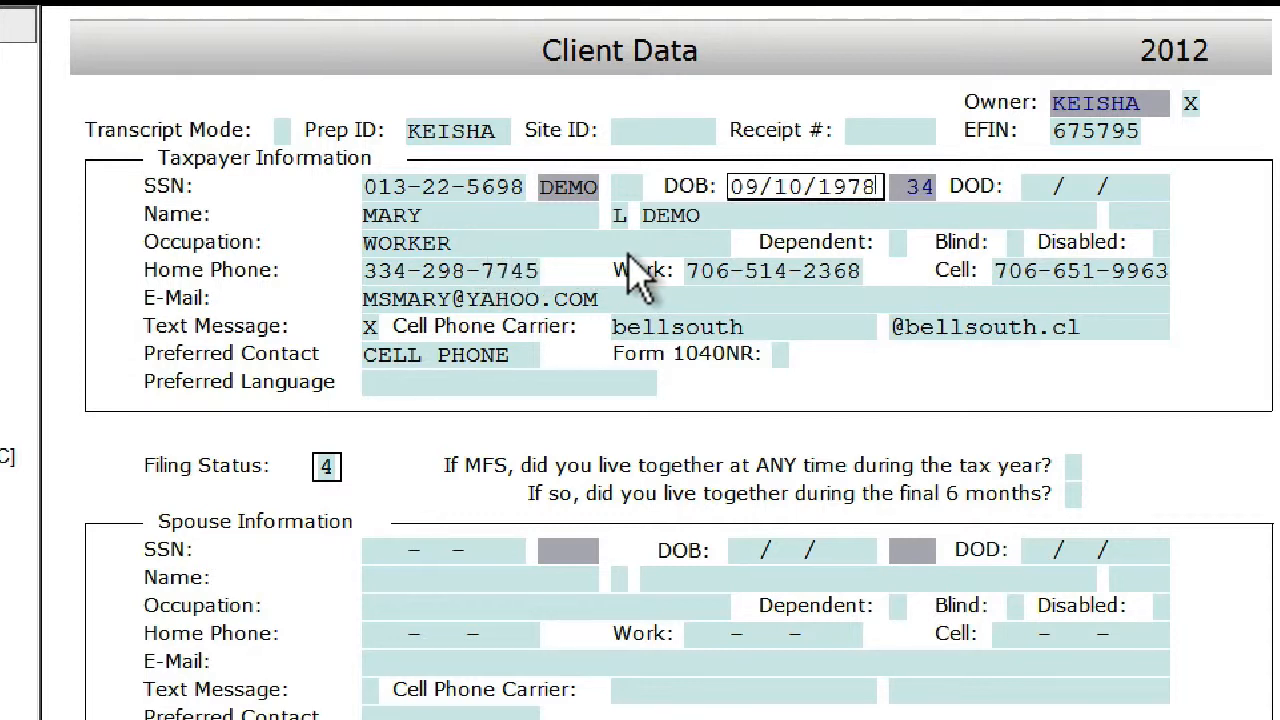
# - Replace the taxpayer's work phone number in the Client Data form with the new number
pyautogui.click(764, 280)
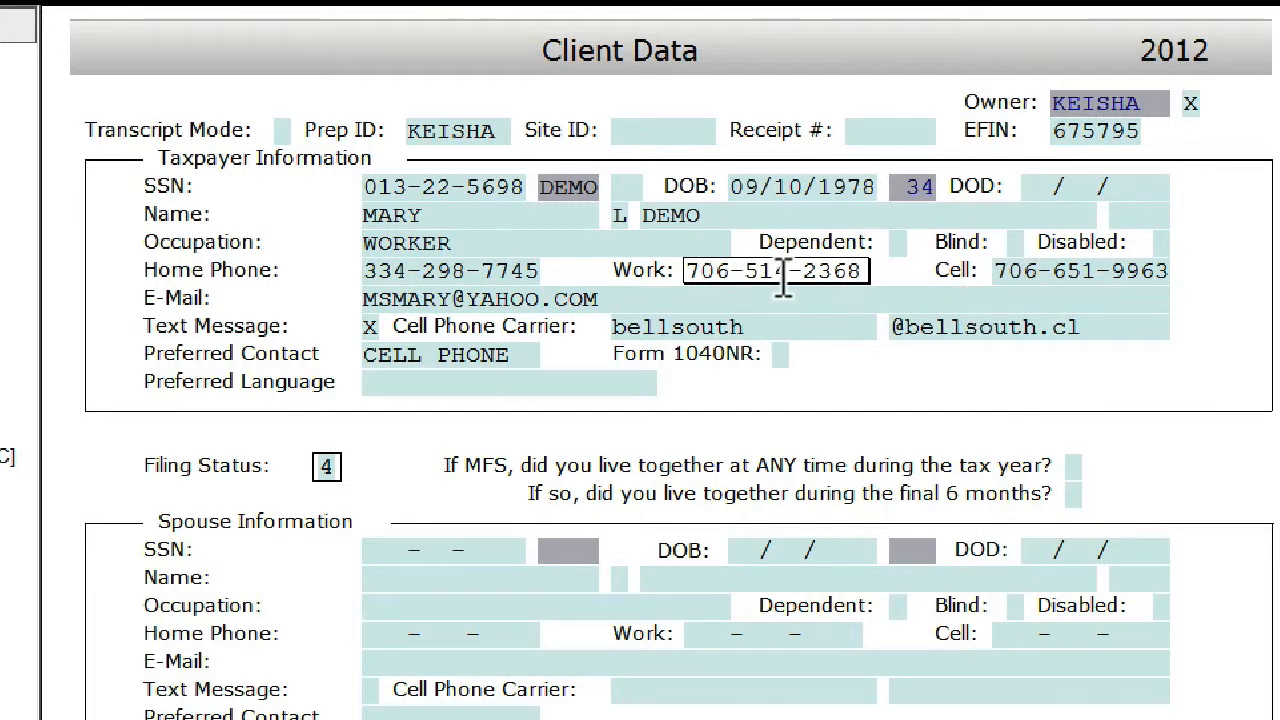
pyautogui.press('BackSpace')
pyautogui.press('BackSpace')
pyautogui.press('BackSpace')
pyautogui.press('BackSpace')
pyautogui.press('BackSpace')
pyautogui.press('BackSpace')
pyautogui.press('BackSpace')
pyautogui.press('BackSpace')
pyautogui.press('BackSpace')
pyautogui.press('BackSpace')
pyautogui.press('BackSpace')
pyautogui.press('BackSpace')
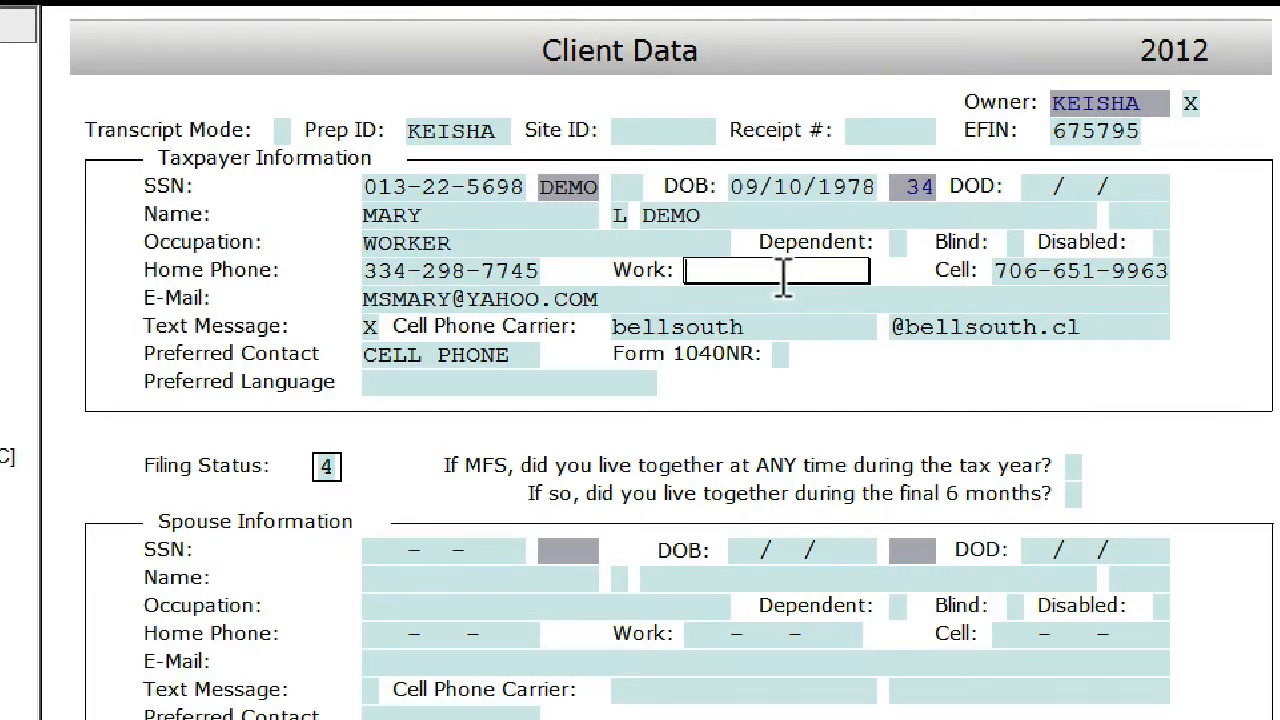
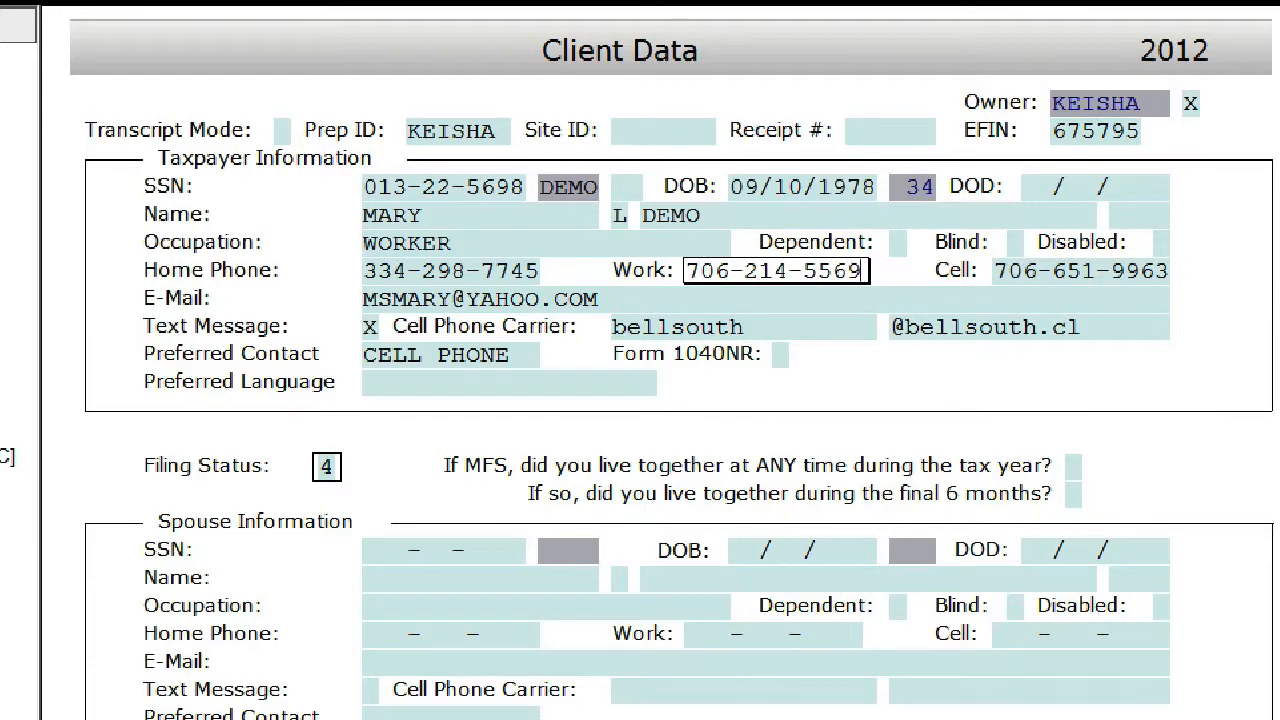
# - Go through the empty second dependent row's first name, last name, birthdate, SSN, relationship and months fields
pyautogui.scroll(-4, 640, 400)
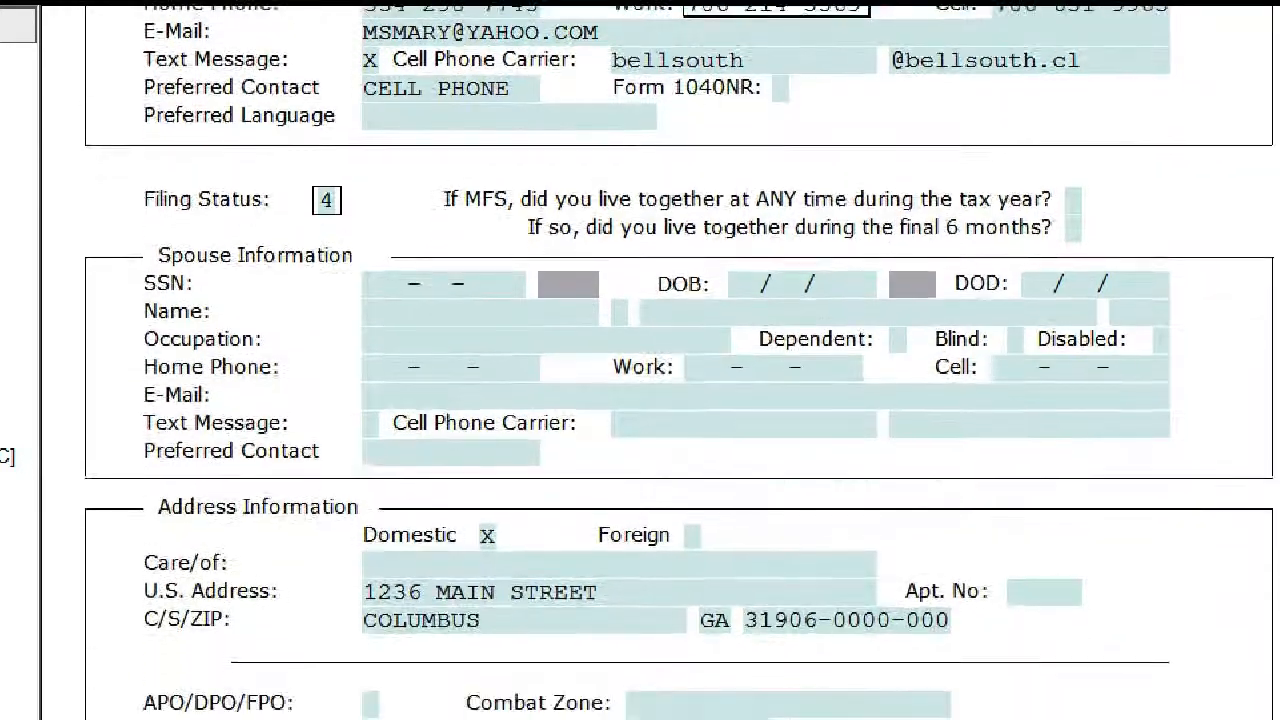
pyautogui.scroll(-4, 640, 400)
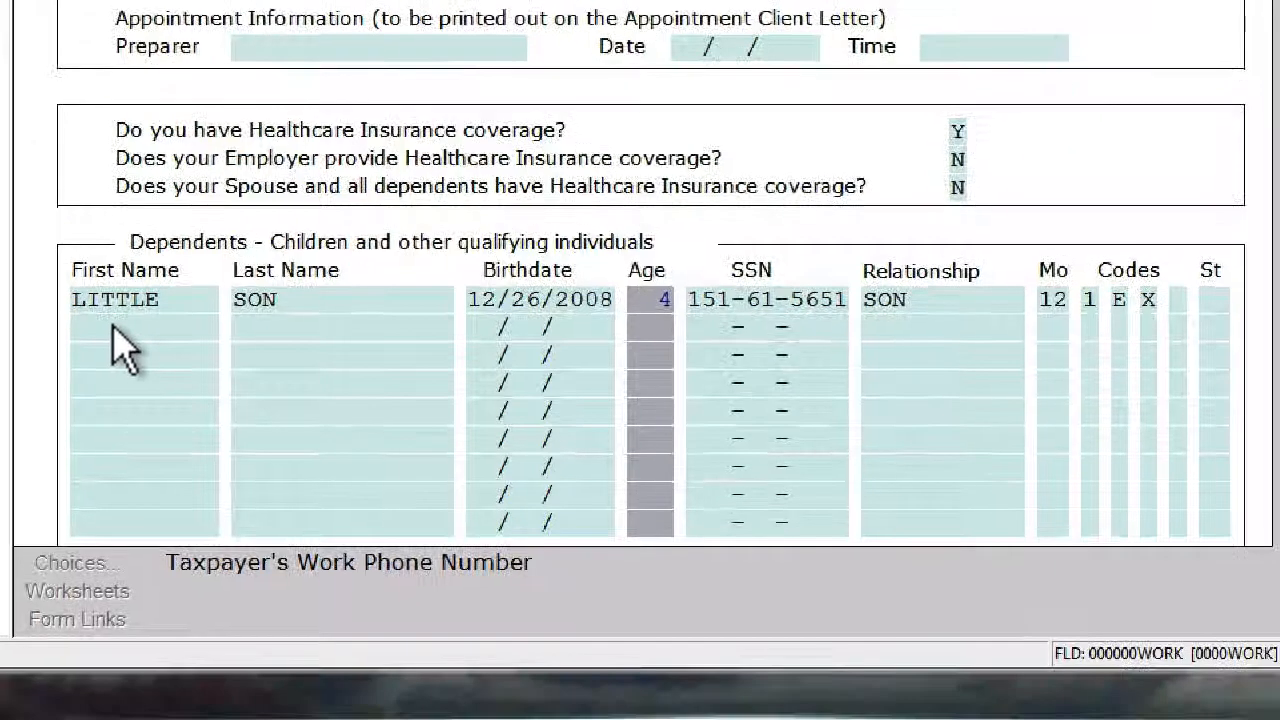
pyautogui.click(118, 328)
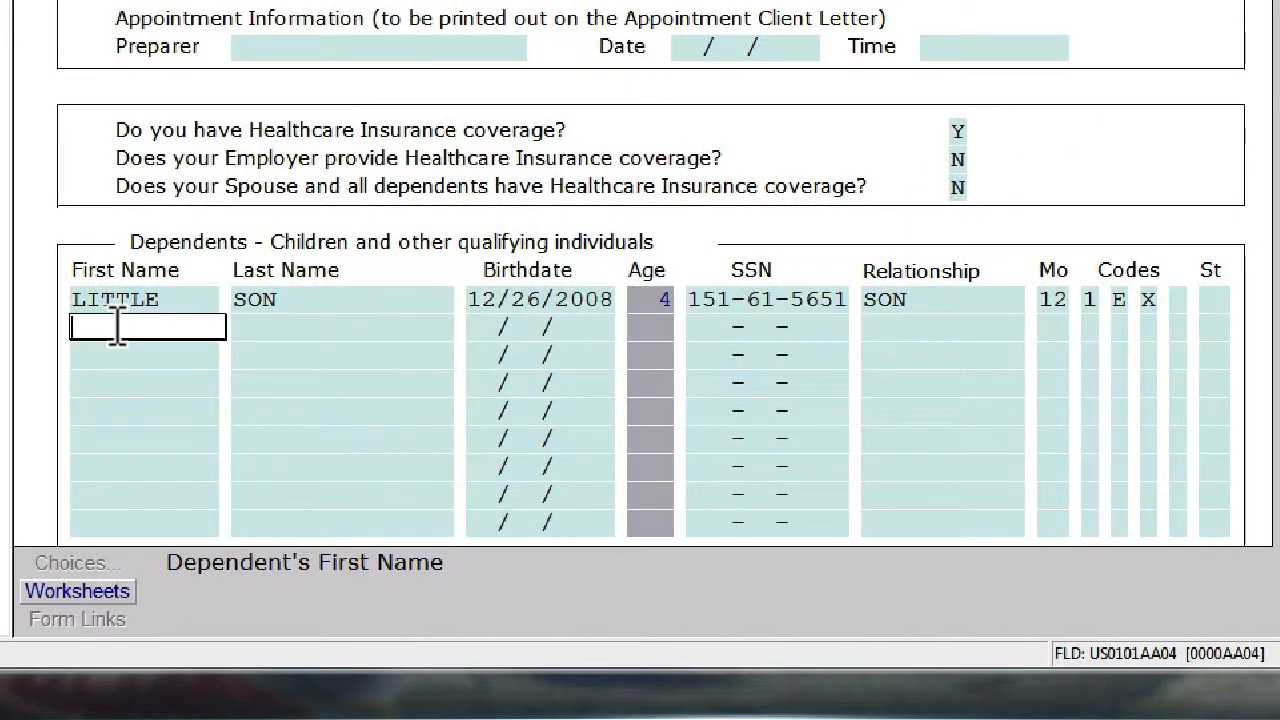
pyautogui.click(245, 327)
pyautogui.click(535, 330)
pyautogui.click(777, 328)
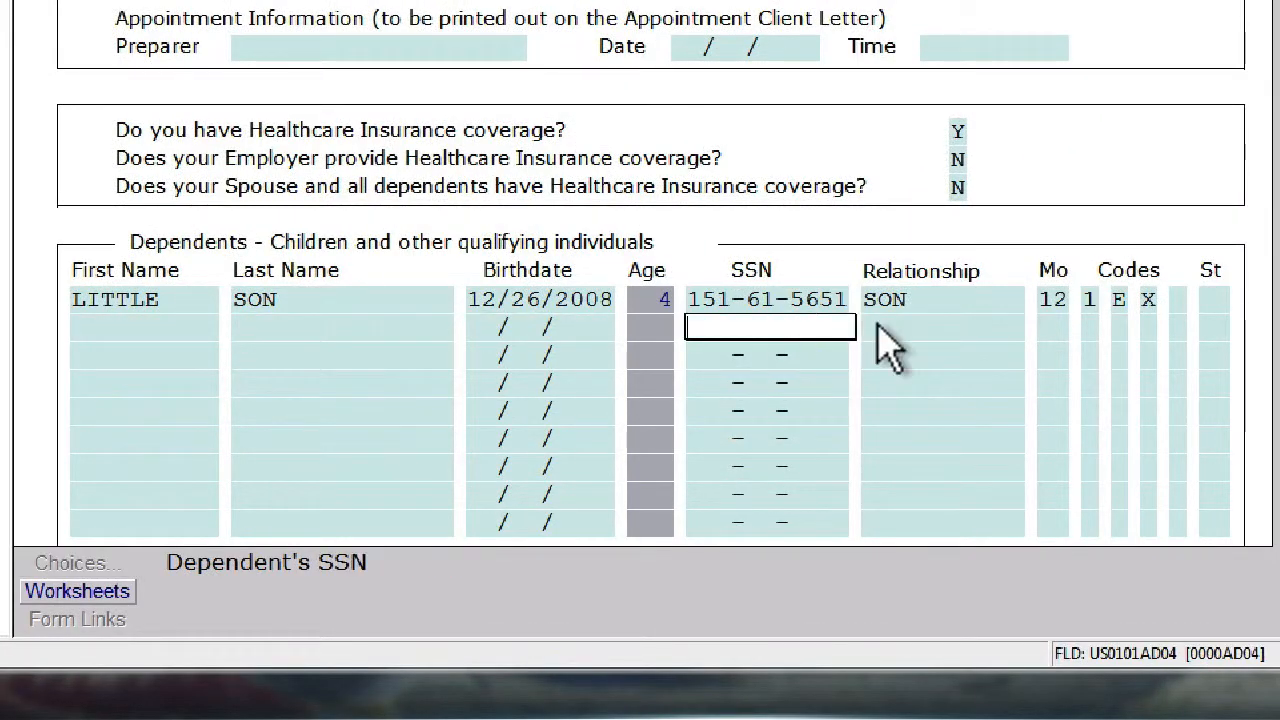
pyautogui.click(931, 327)
pyautogui.click(1050, 328)
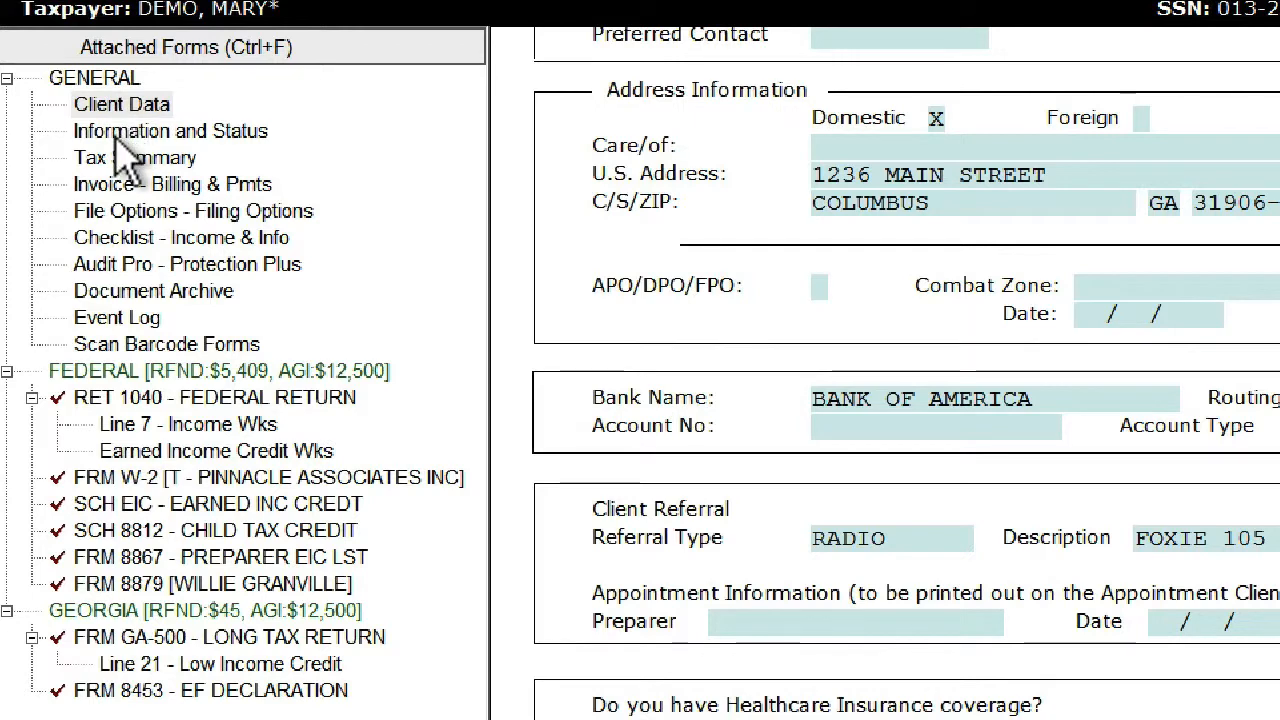
# - Review the filing sections of the Information and Status form and view the Tax Summary
pyautogui.click(116, 137)
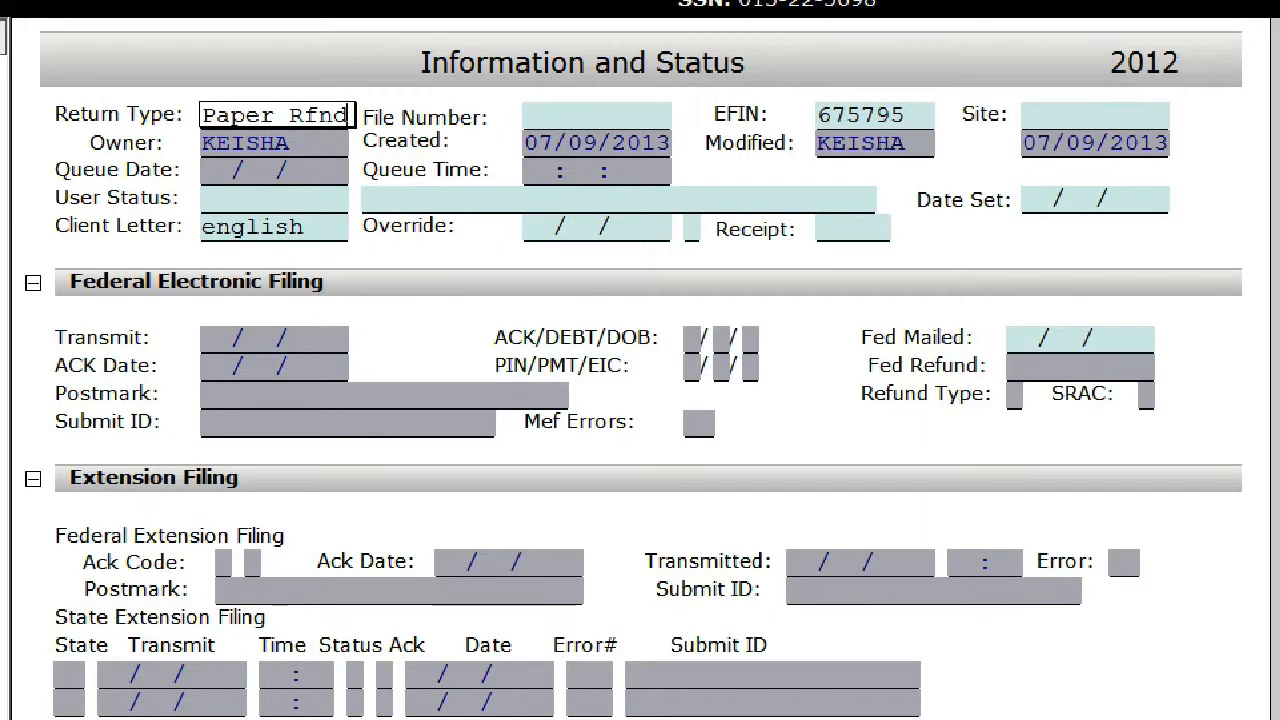
pyautogui.scroll(-8, 640, 370)
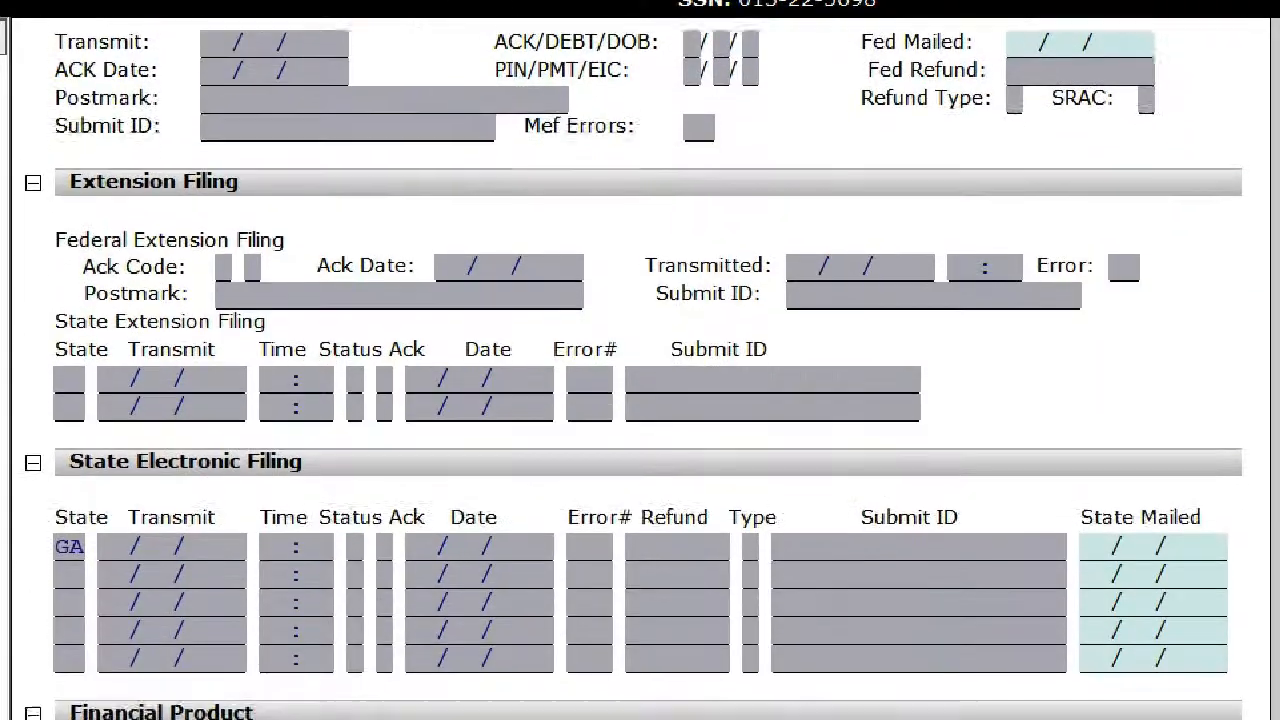
pyautogui.scroll(-3, 640, 370)
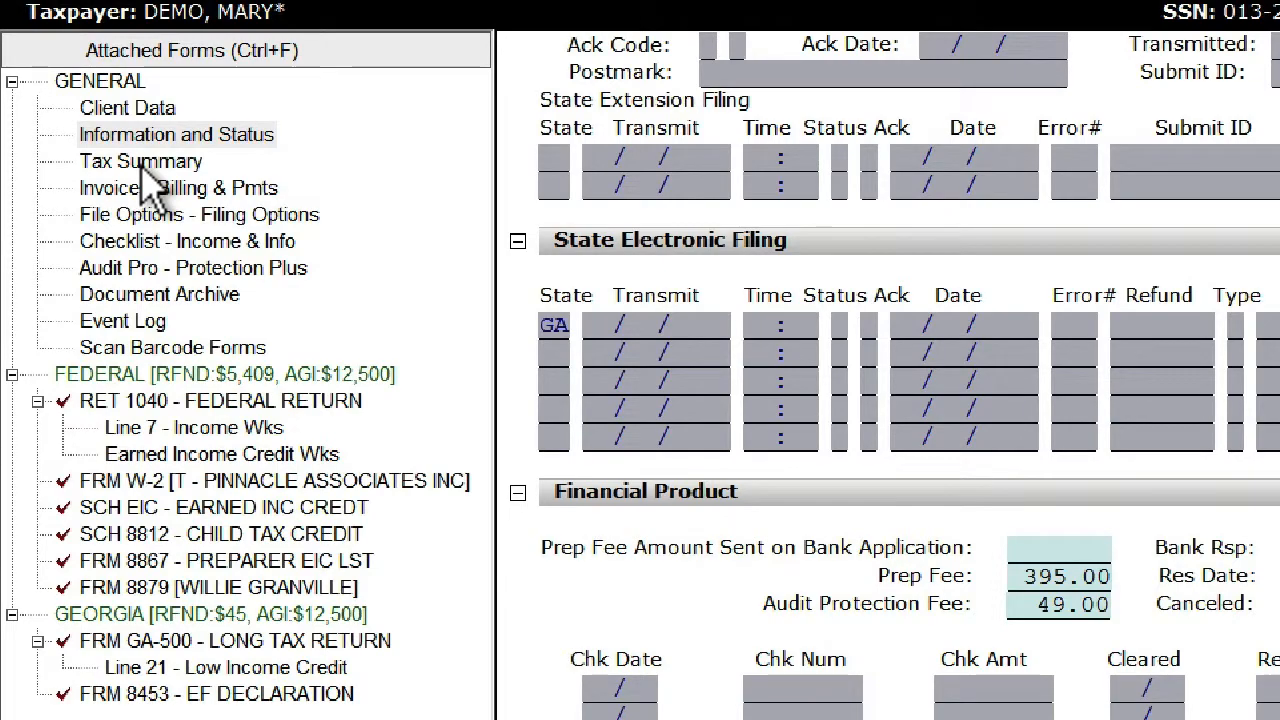
pyautogui.click(141, 164)
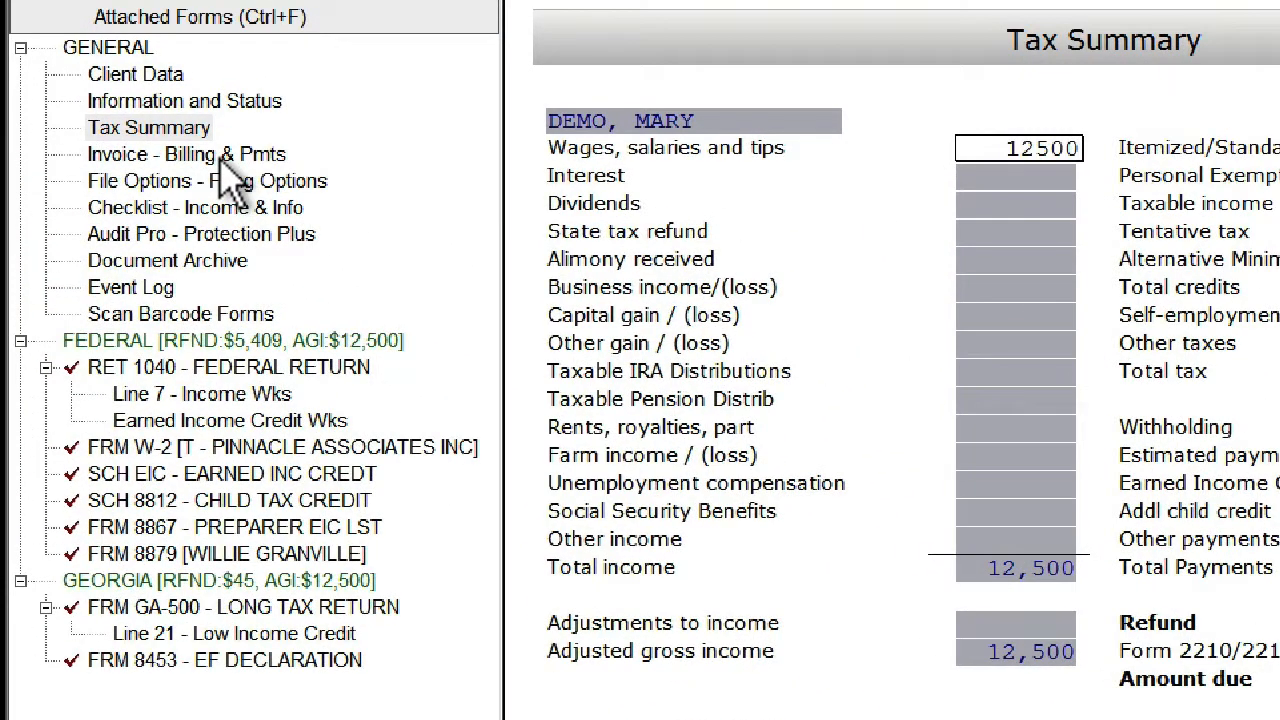
# - Review the invoice from service charges to the Itemized Form Billing Summary, and open the Filing Options fee comparison
pyautogui.click(240, 156)
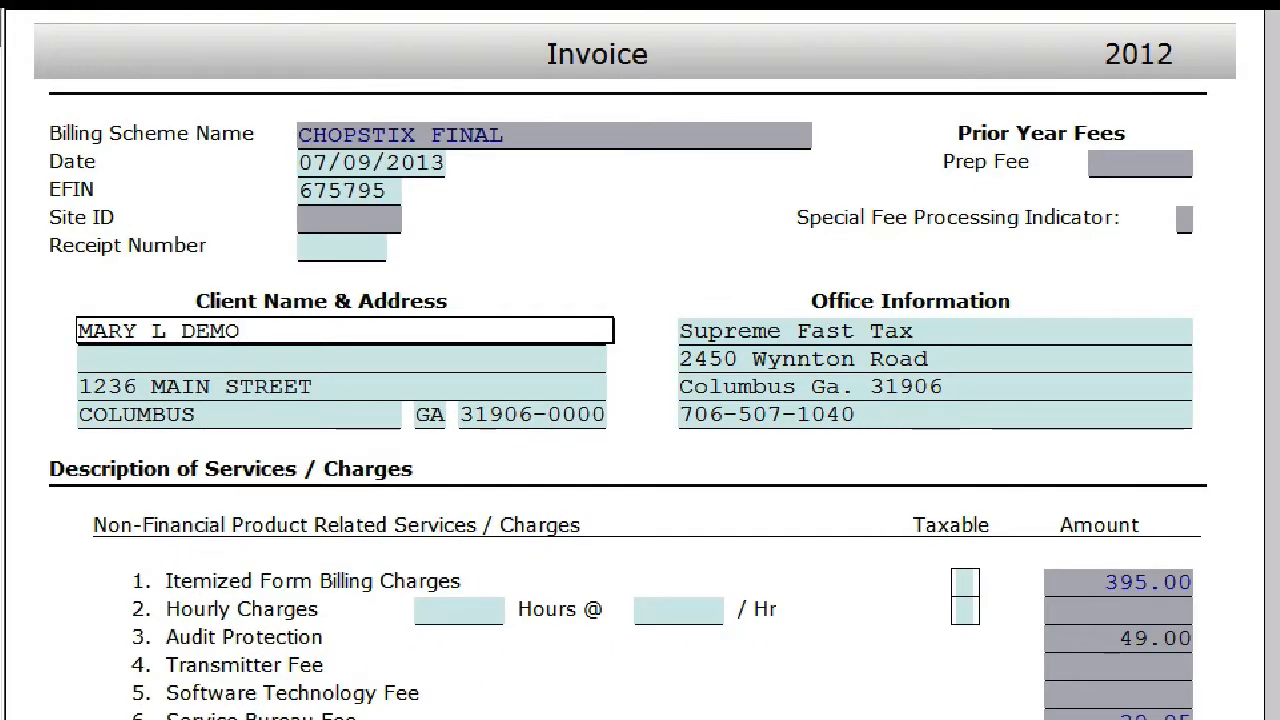
pyautogui.scroll(-4, 640, 360)
pyautogui.scroll(-5, 905, 540)
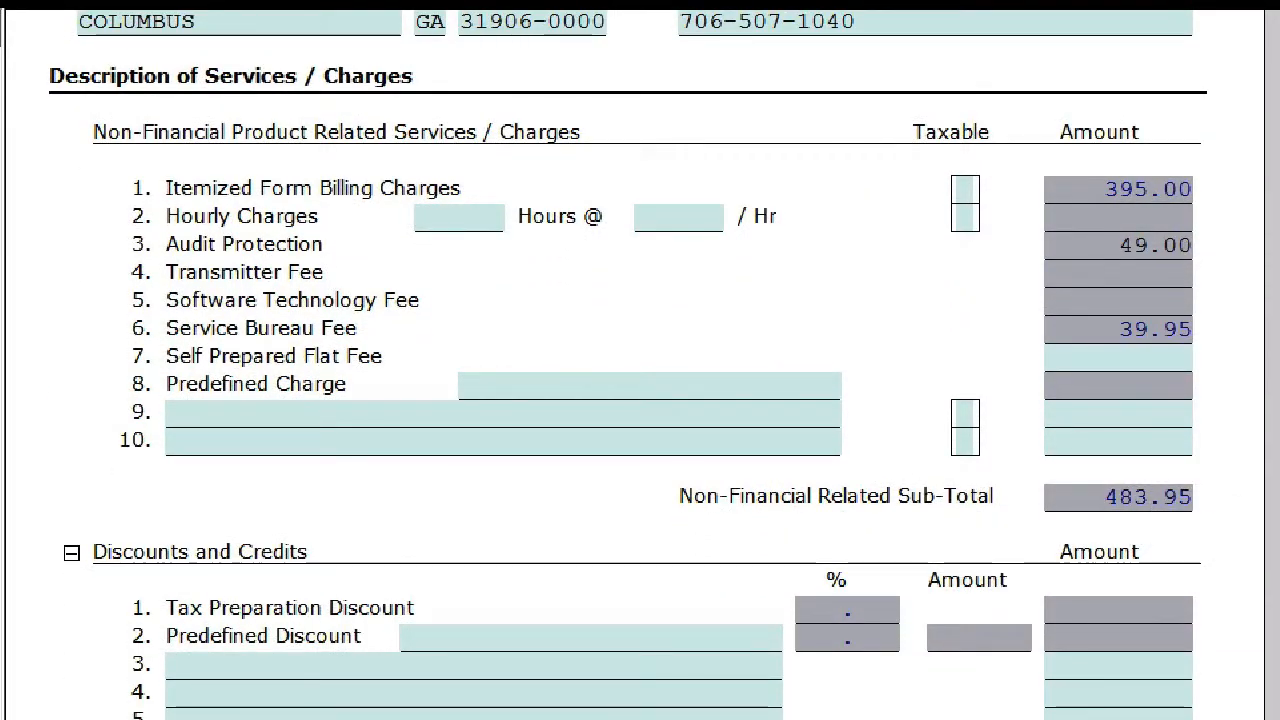
pyautogui.scroll(-3, 640, 365)
pyautogui.scroll(-6, 640, 365)
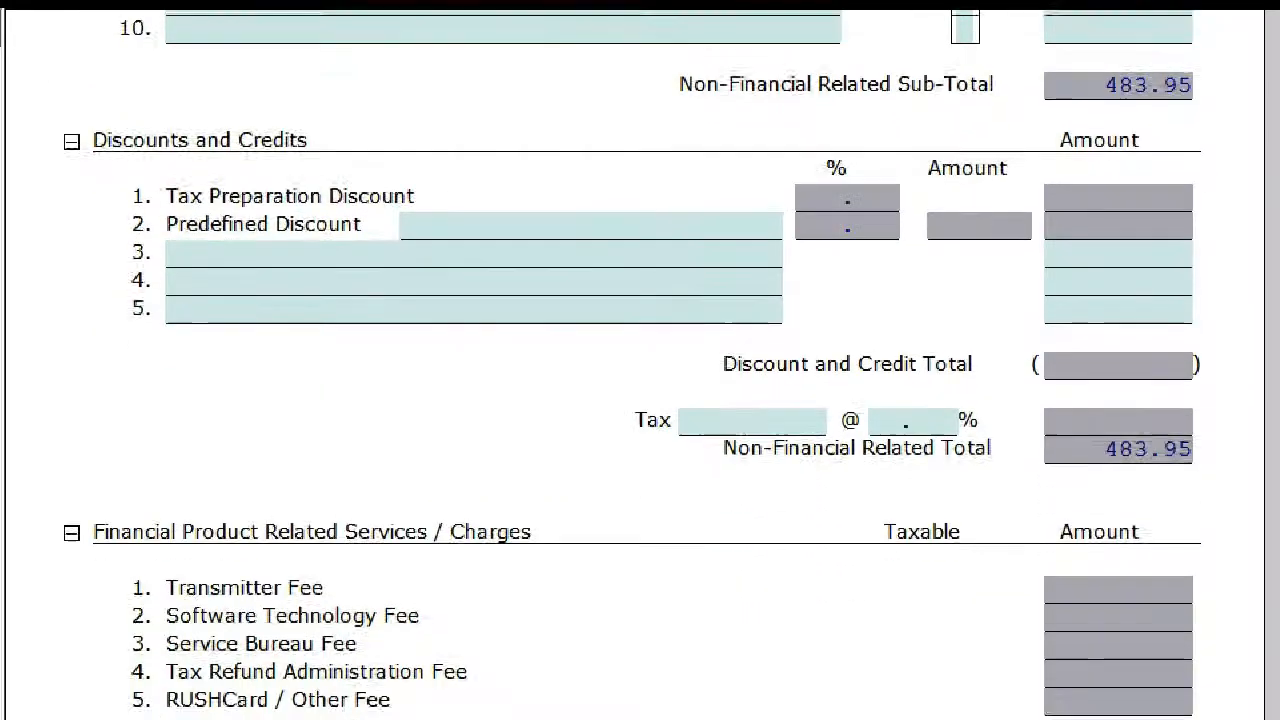
pyautogui.scroll(-3, 640, 365)
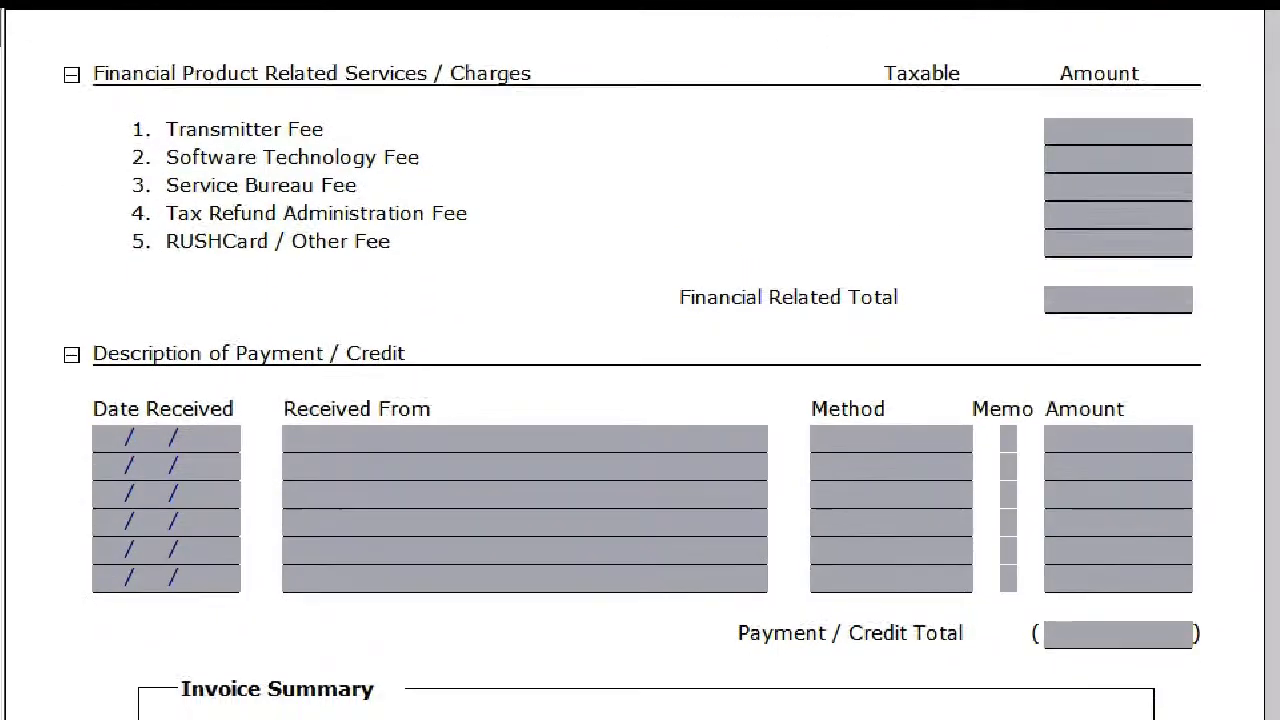
pyautogui.scroll(-3, 640, 365)
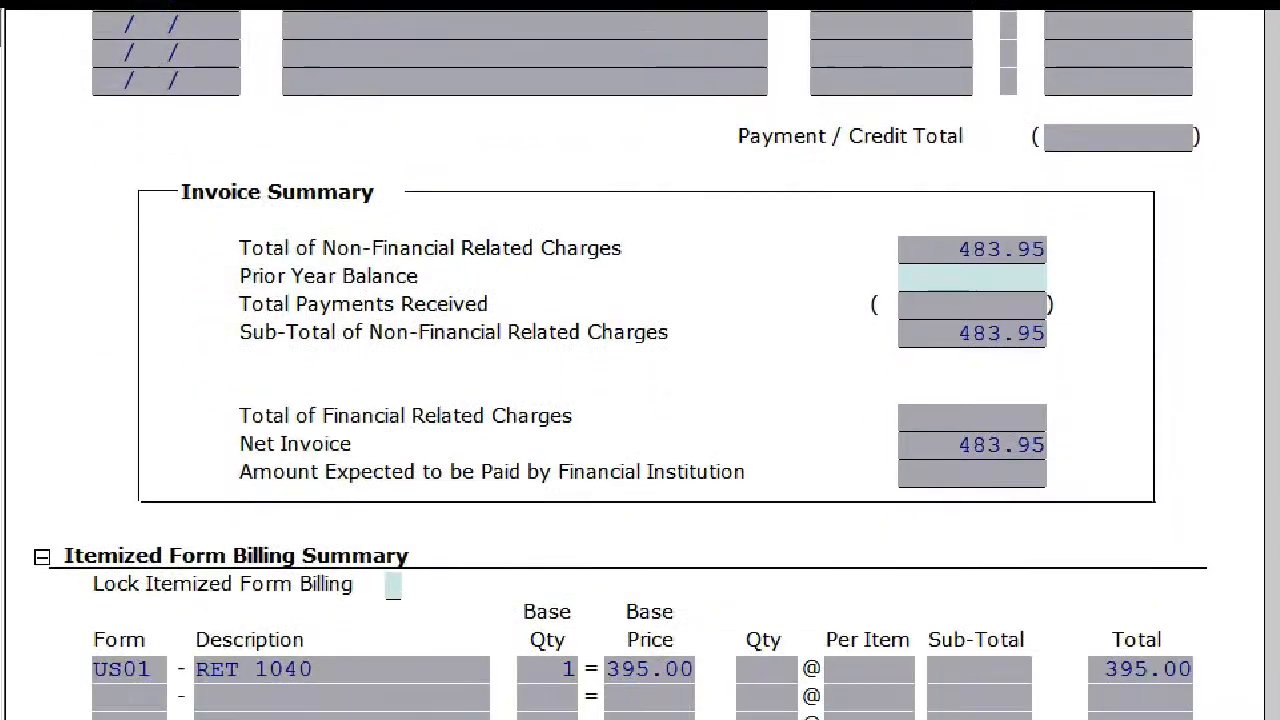
pyautogui.scroll(-5, 615, 310)
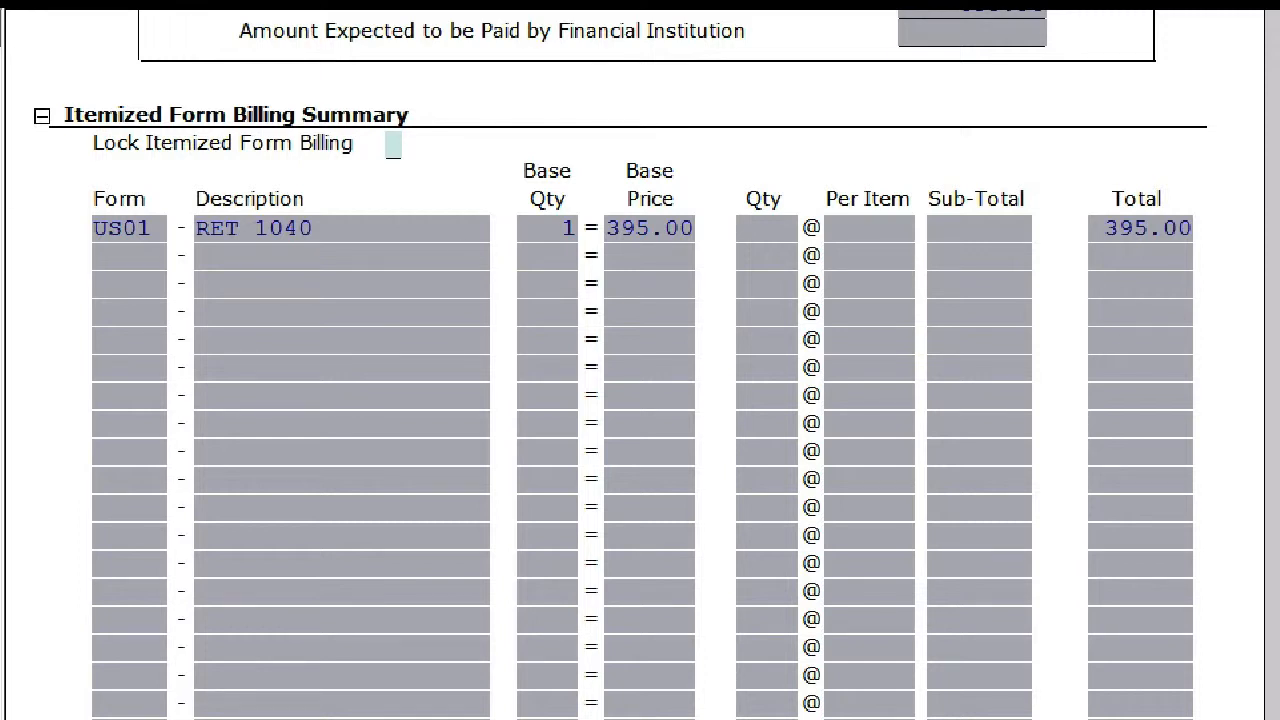
pyautogui.scroll(-3, 640, 400)
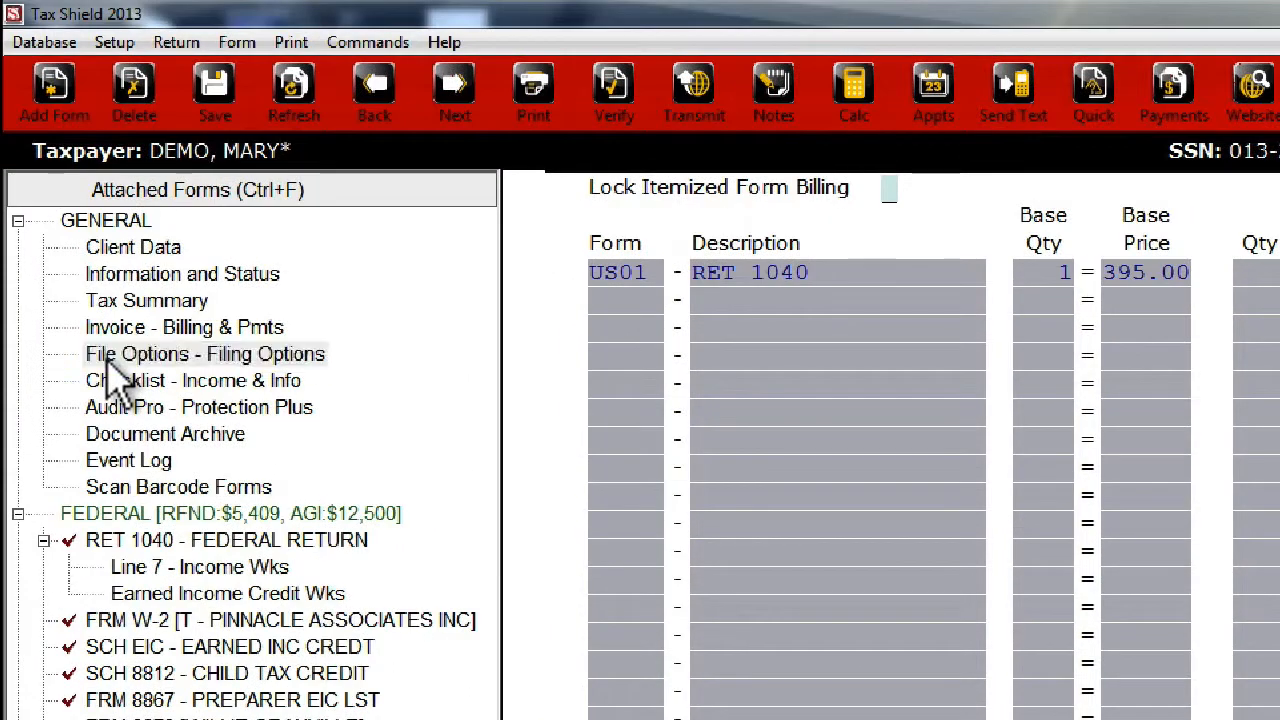
pyautogui.click(108, 362)
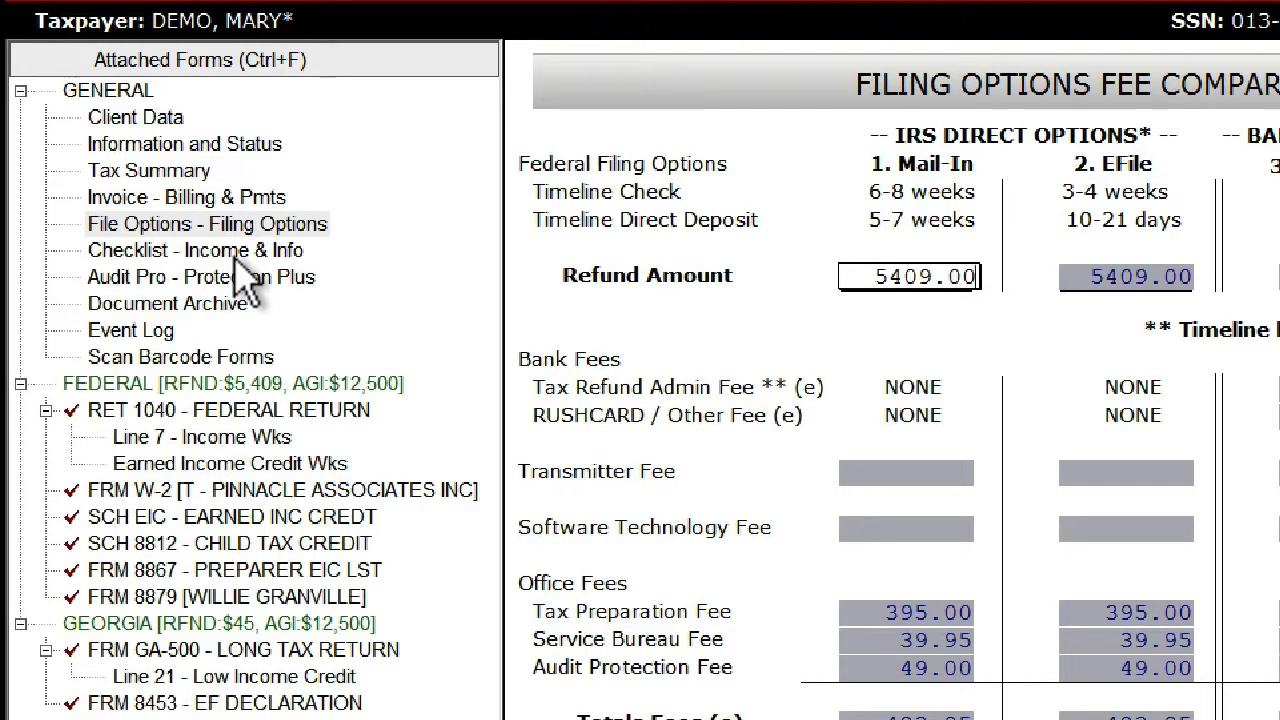
# - In the Income & Info checklist, mark Preparer Verified with X for the client info, first dependent and first W-2 entry
pyautogui.click(236, 255)
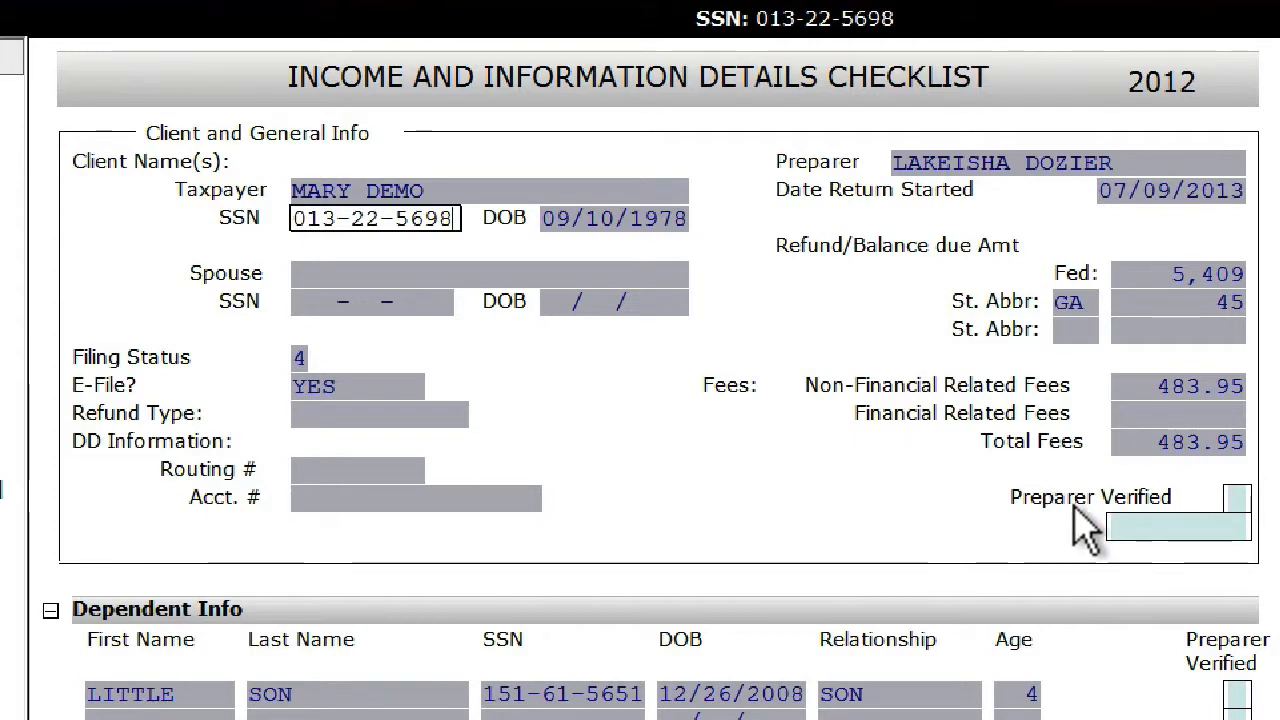
pyautogui.click(1237, 498)
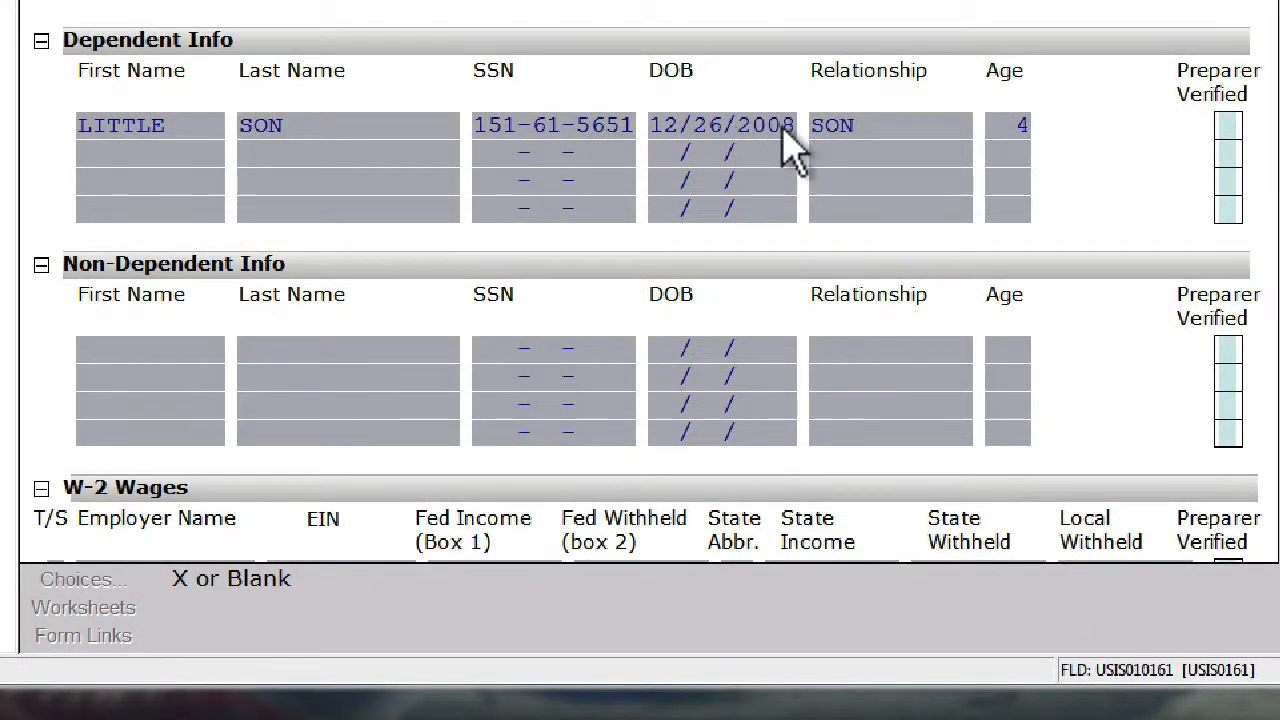
pyautogui.click(1228, 124)
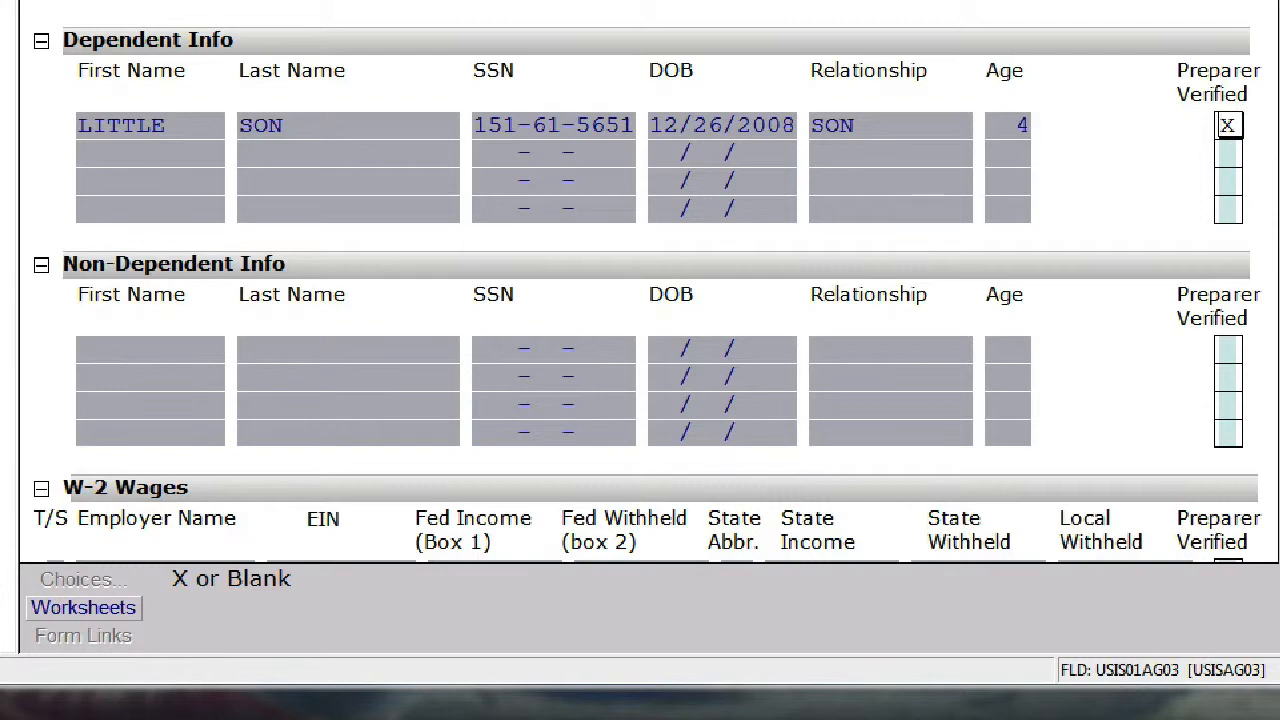
pyautogui.scroll(-5, 590, 240)
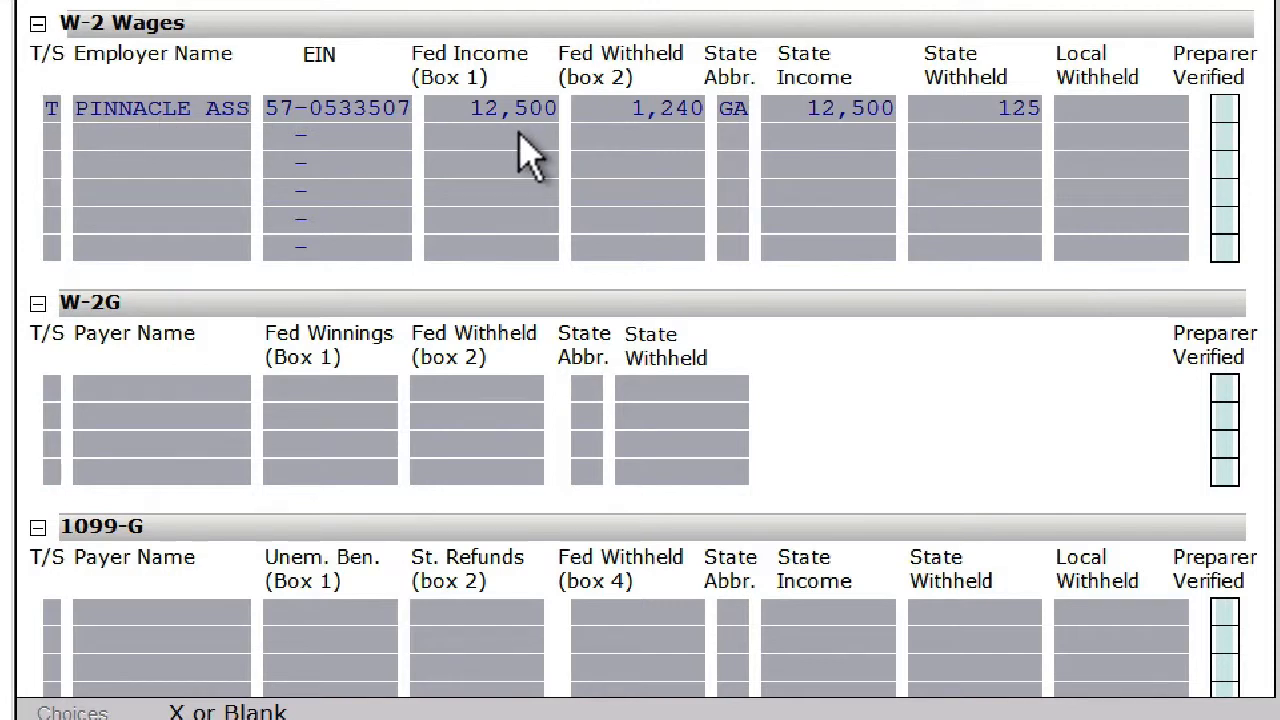
pyautogui.click(1224, 110)
pyautogui.write('X')
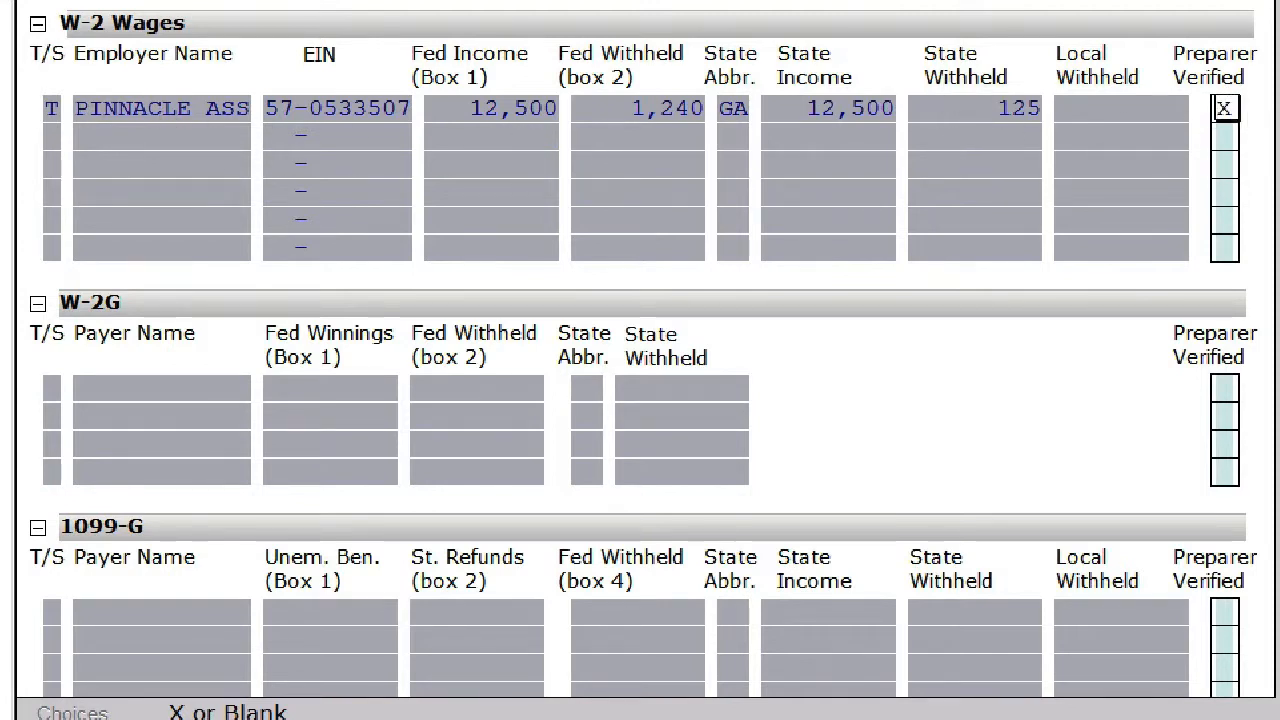
# - Review the remaining checklist sections from W-2G and the 1099 forms through the Schedule K-1 entries
pyautogui.scroll(-4, 640, 360)
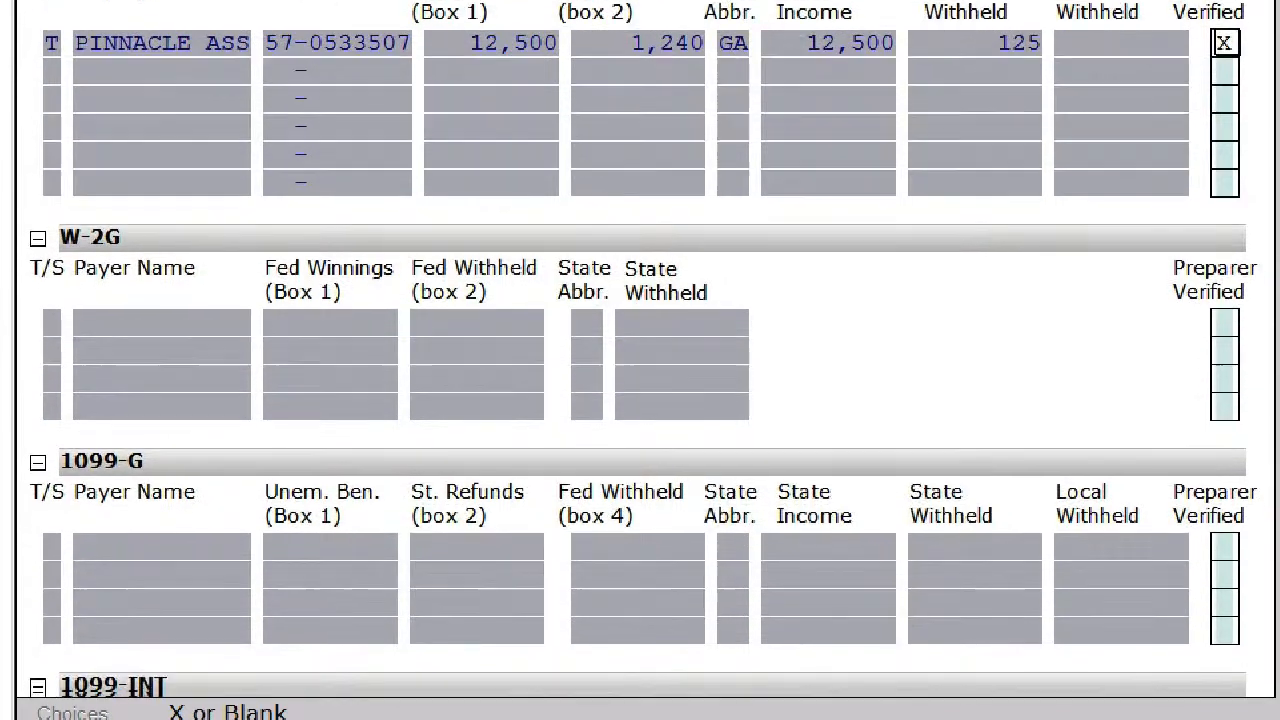
pyautogui.scroll(-6, 640, 360)
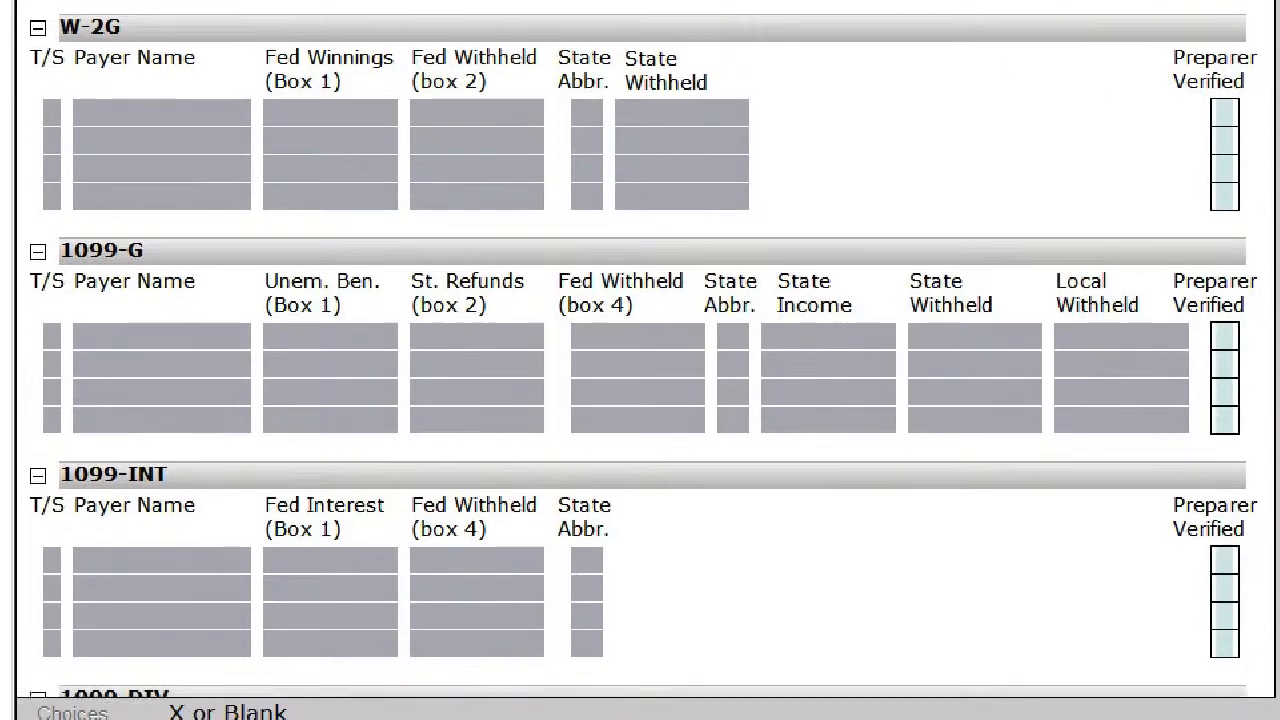
pyautogui.scroll(-4, 640, 360)
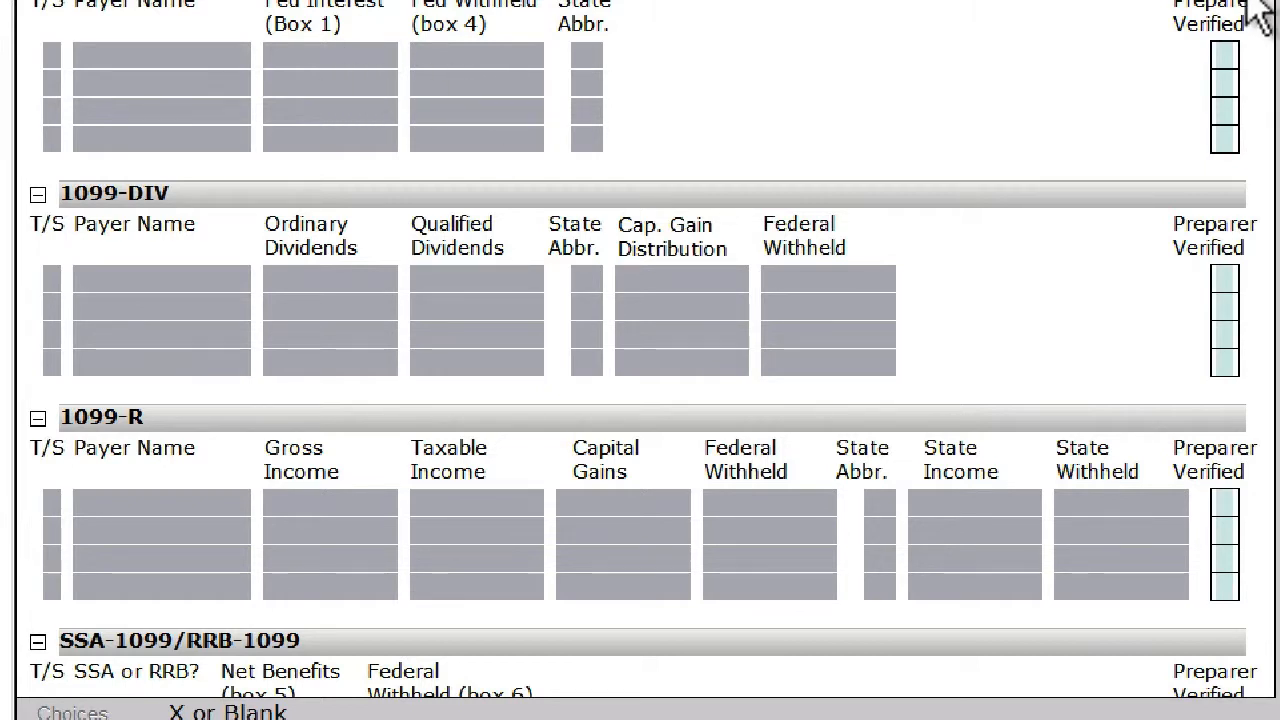
pyautogui.scroll(-5, 640, 360)
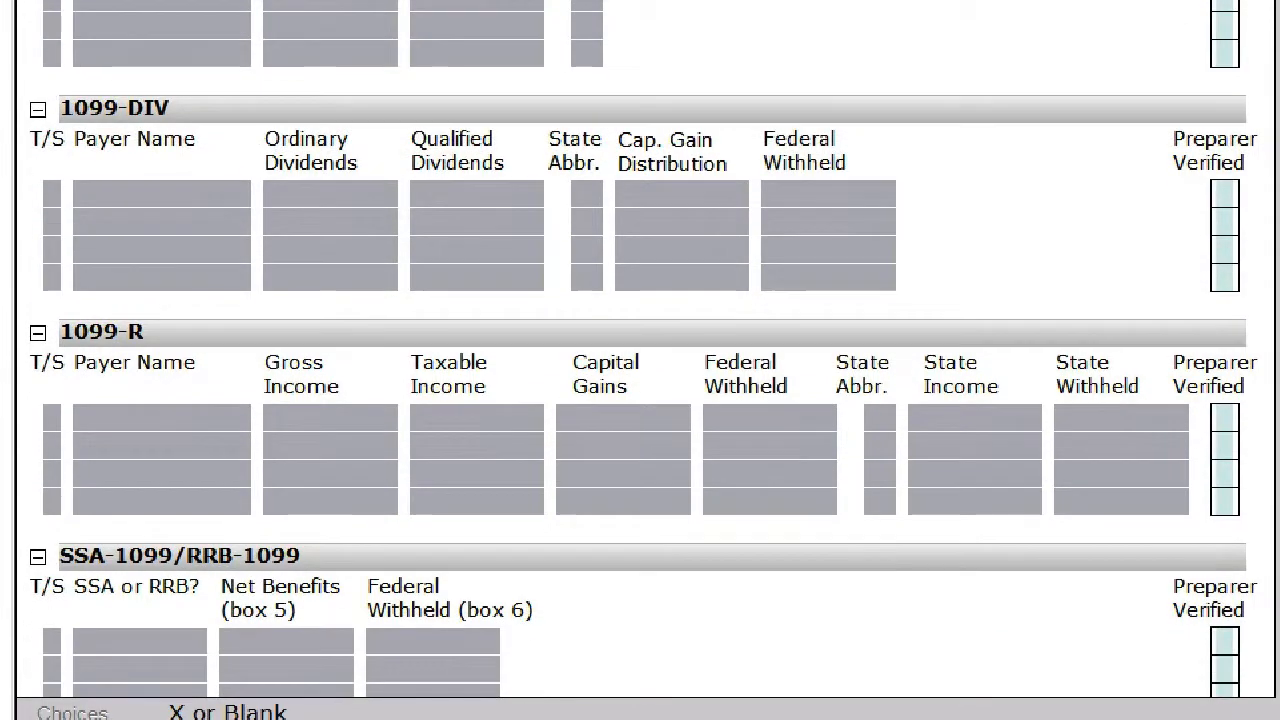
pyautogui.scroll(-8, 640, 360)
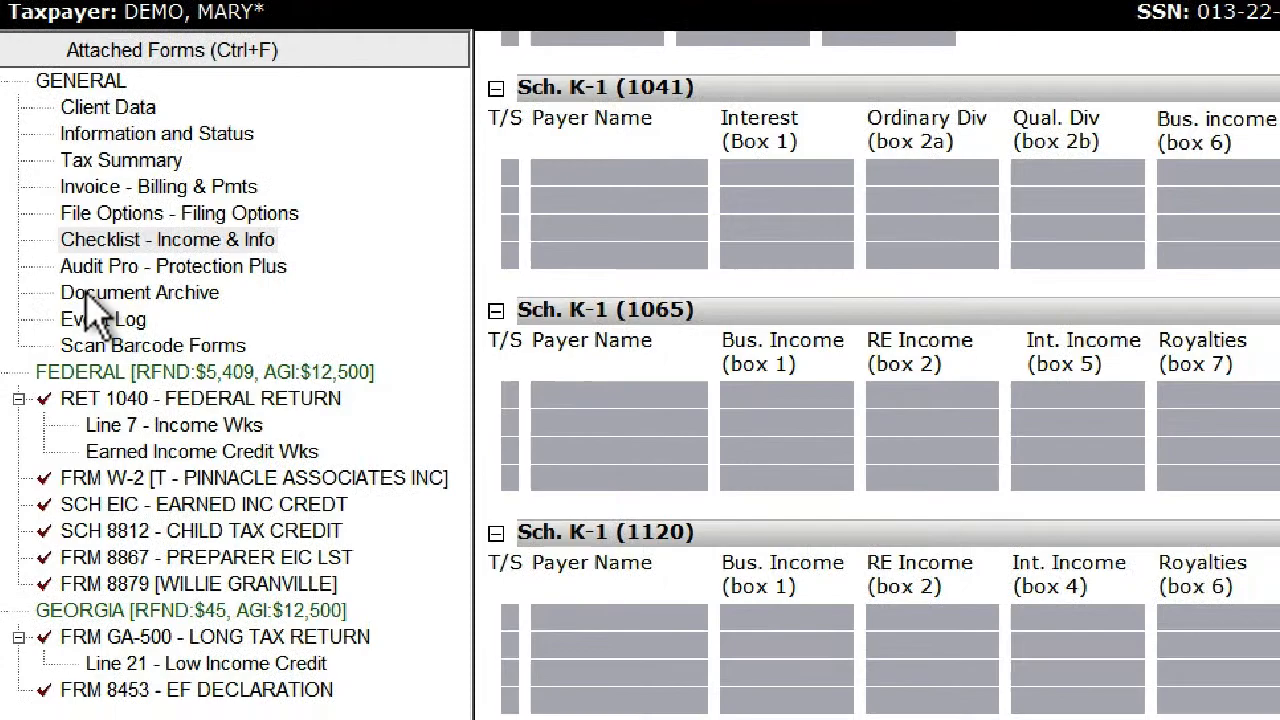
# - View the return's archived documents listing and its event log, closing each one
pyautogui.click(113, 301)
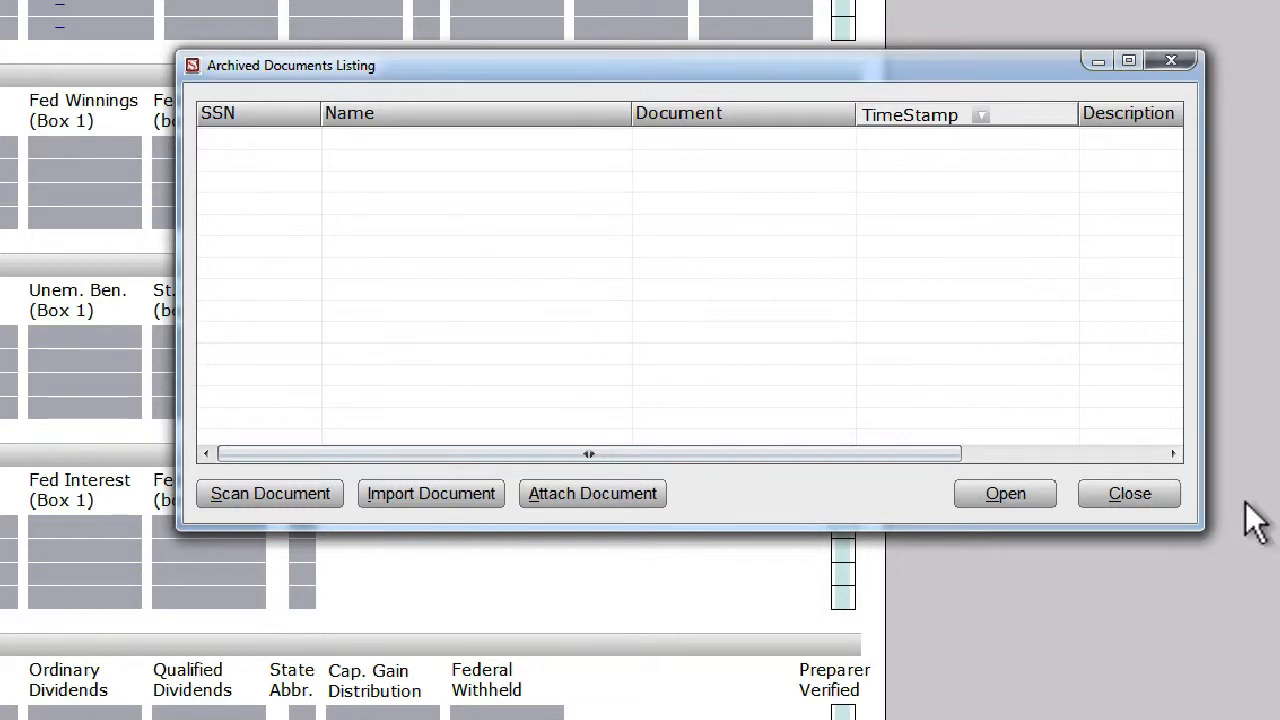
pyautogui.click(1139, 491)
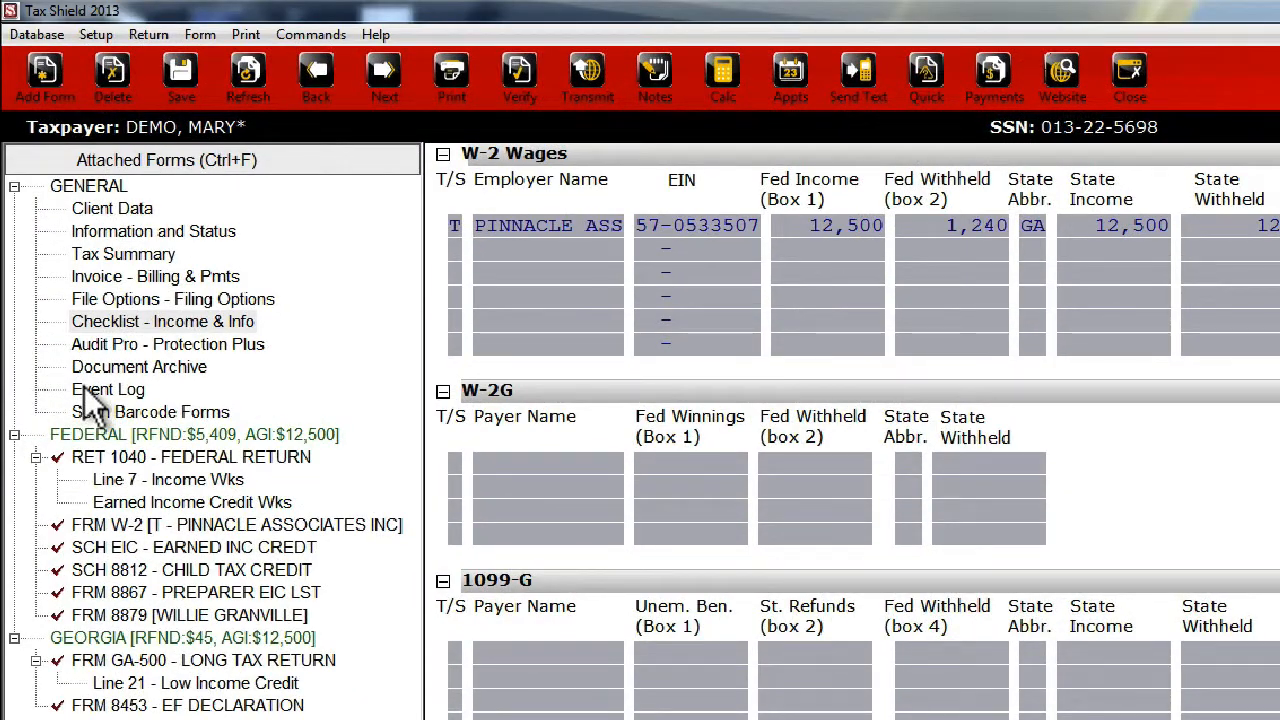
pyautogui.click(84, 387)
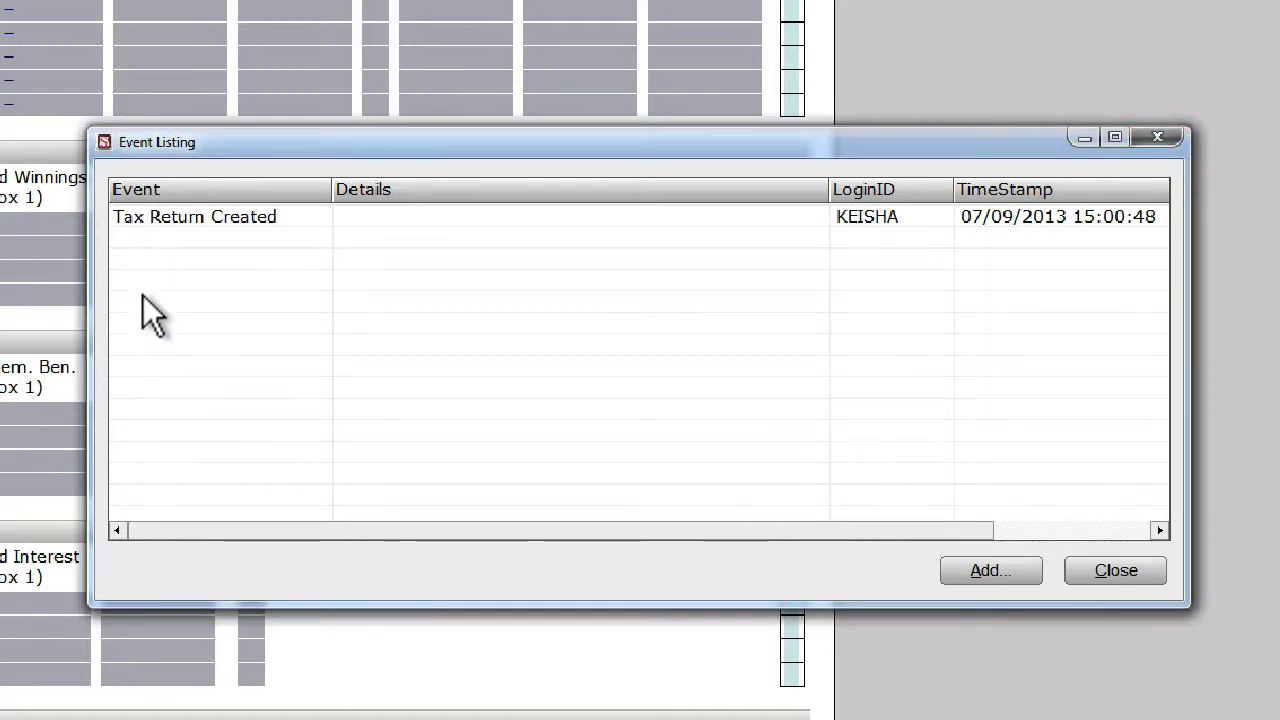
pyautogui.click(1169, 137)
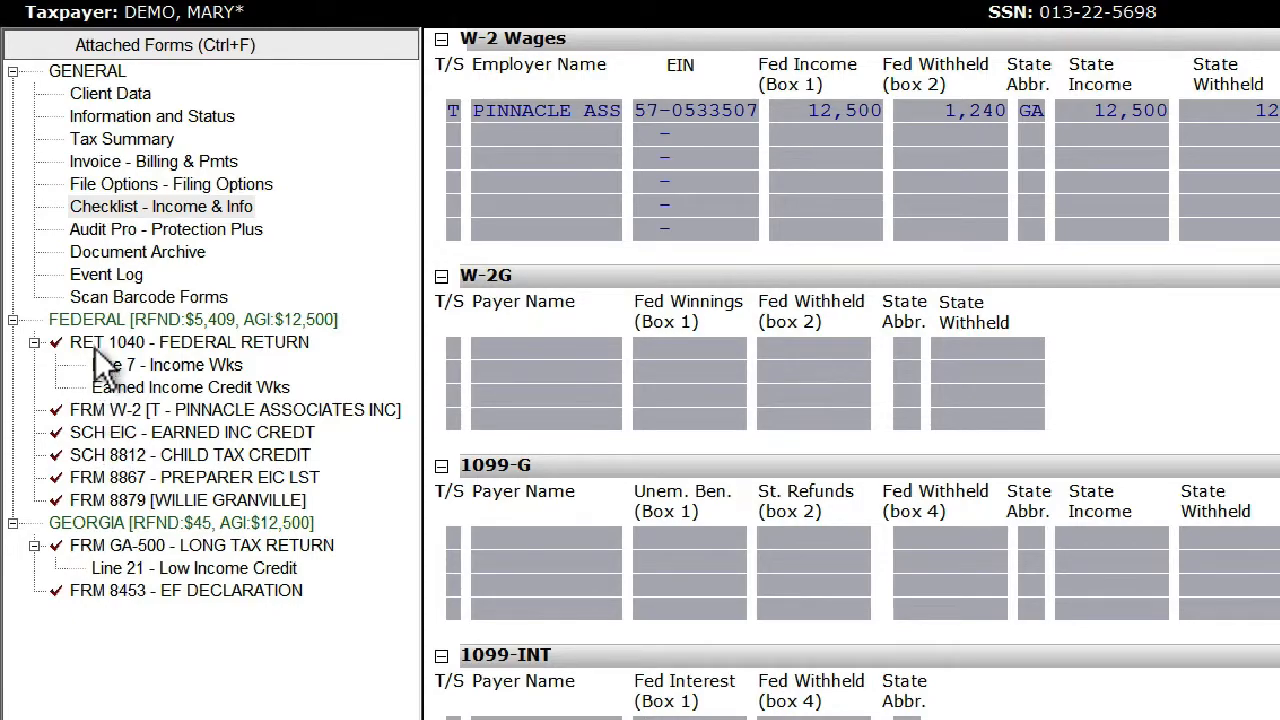
# - Review the federal Form 1040 from filing status and dependents through Tax and Credits, including the student loan interest deduction field
pyautogui.click(104, 345)
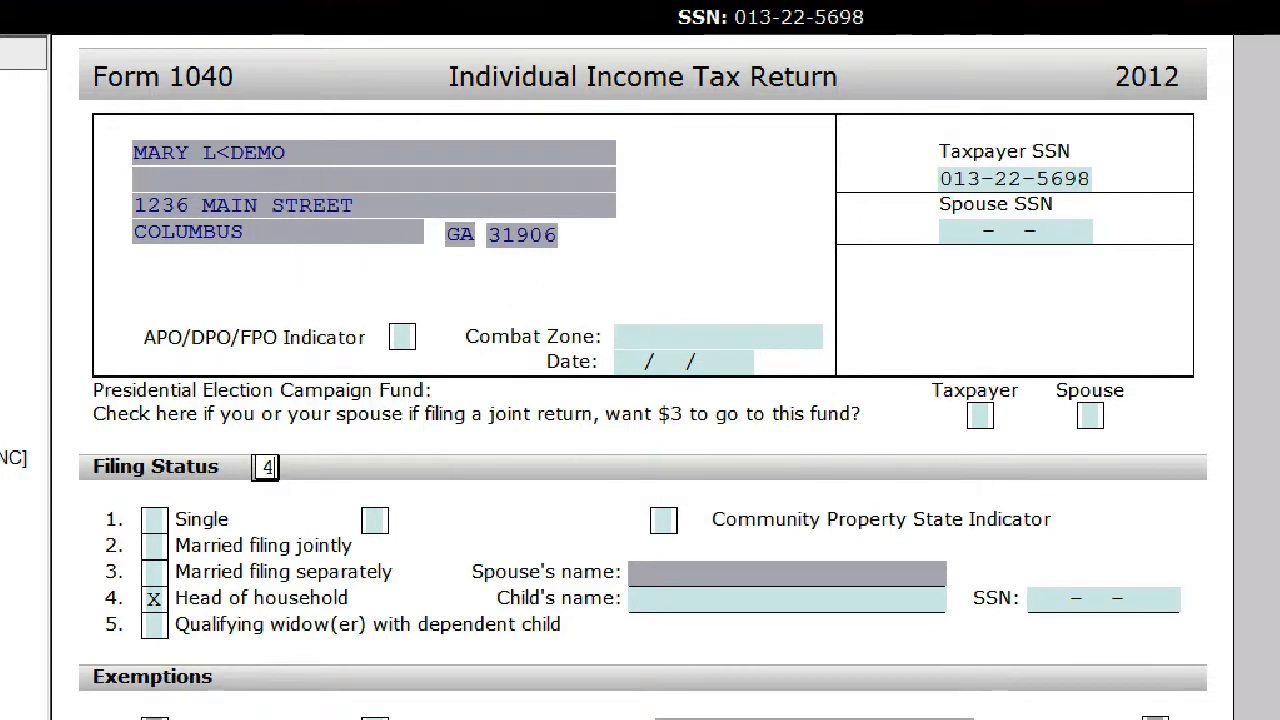
pyautogui.scroll(-2, 643, 377)
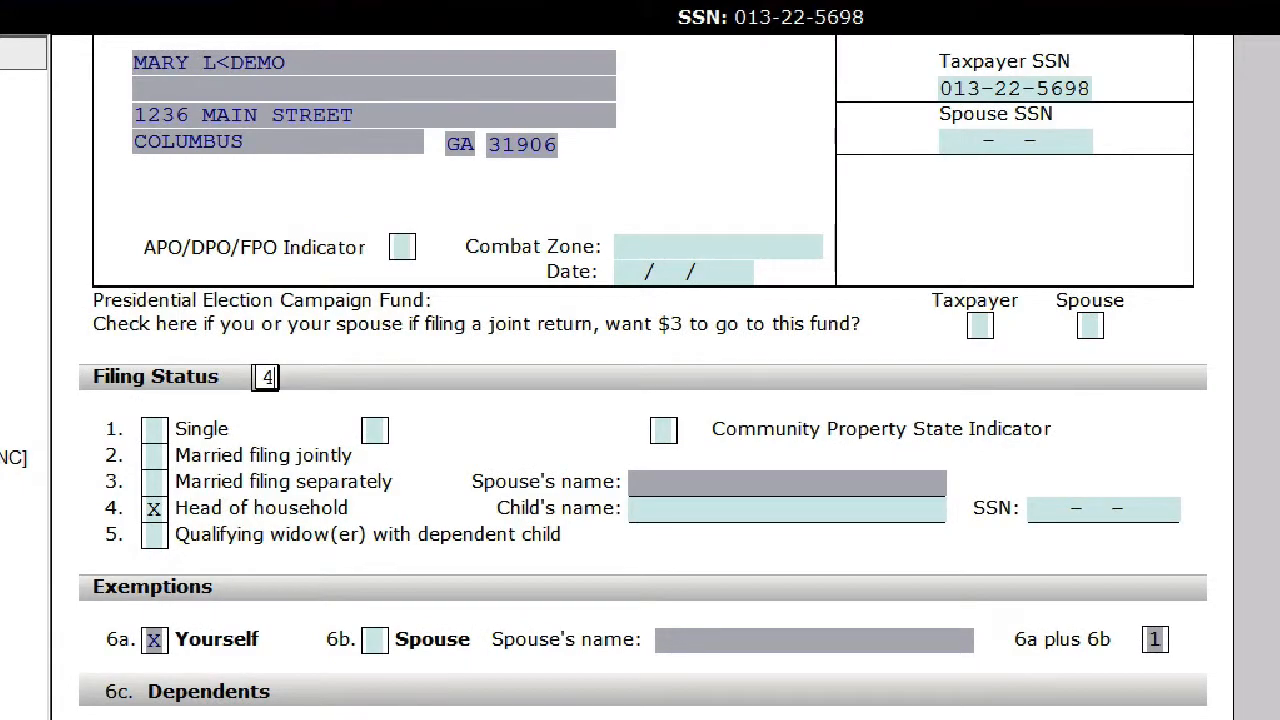
pyautogui.scroll(-7, 340, 570)
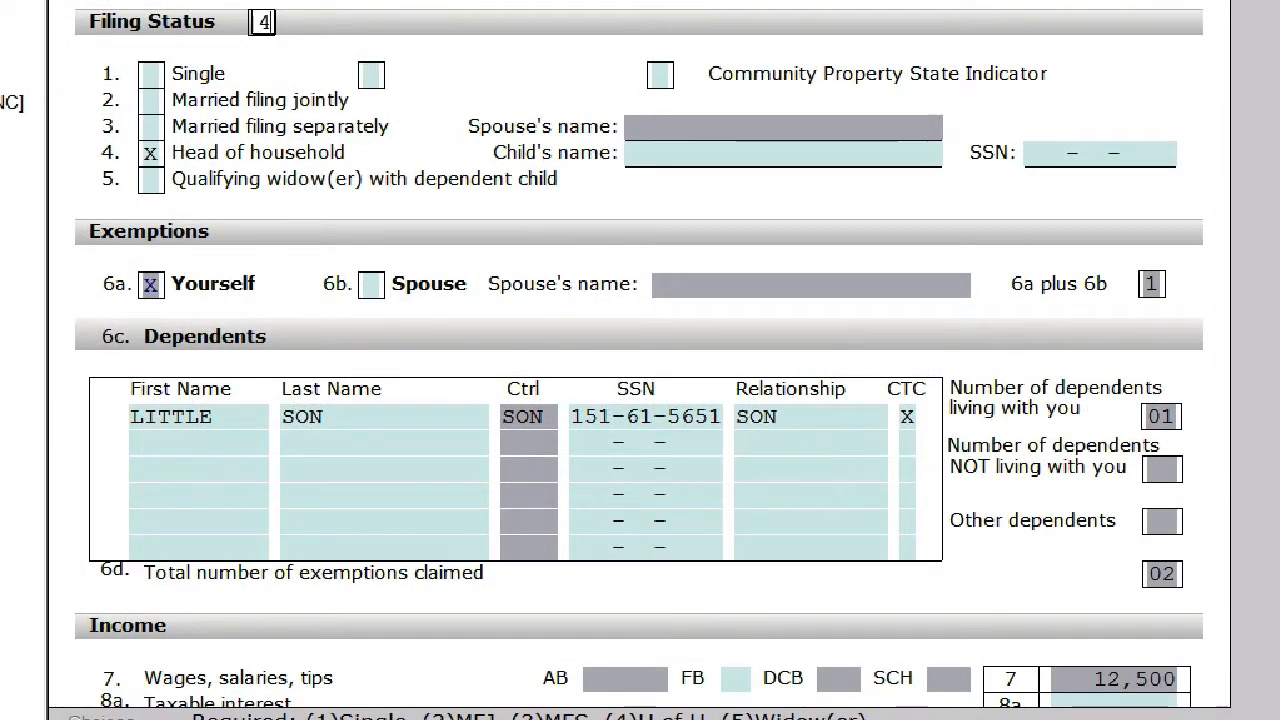
pyautogui.scroll(-5, 640, 360)
pyautogui.scroll(-11, 1024, 358)
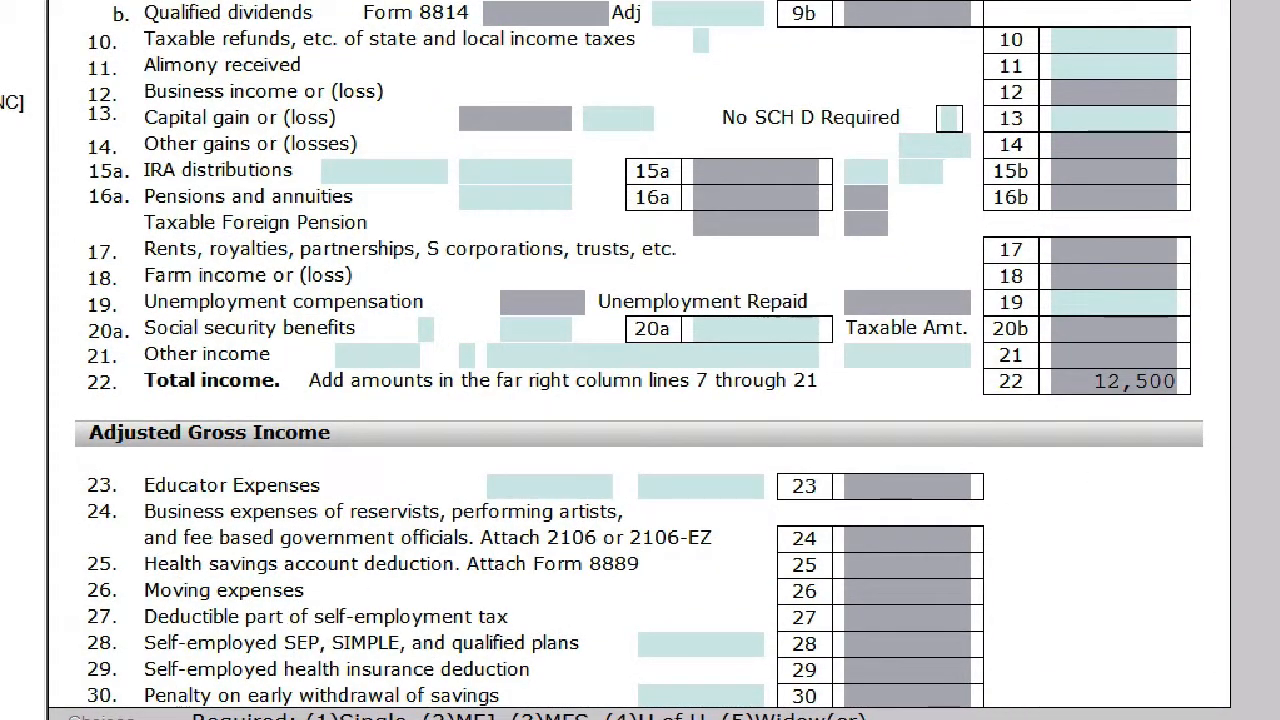
pyautogui.scroll(-3, 640, 360)
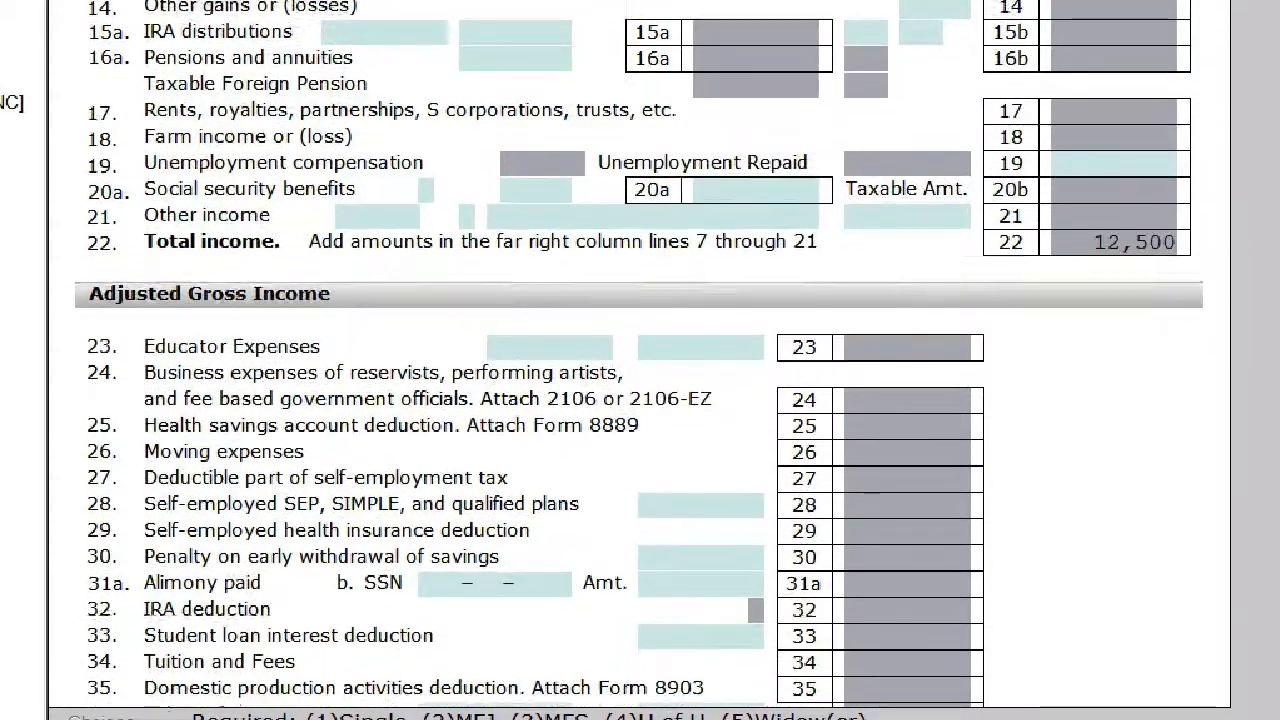
pyautogui.scroll(-5, 640, 360)
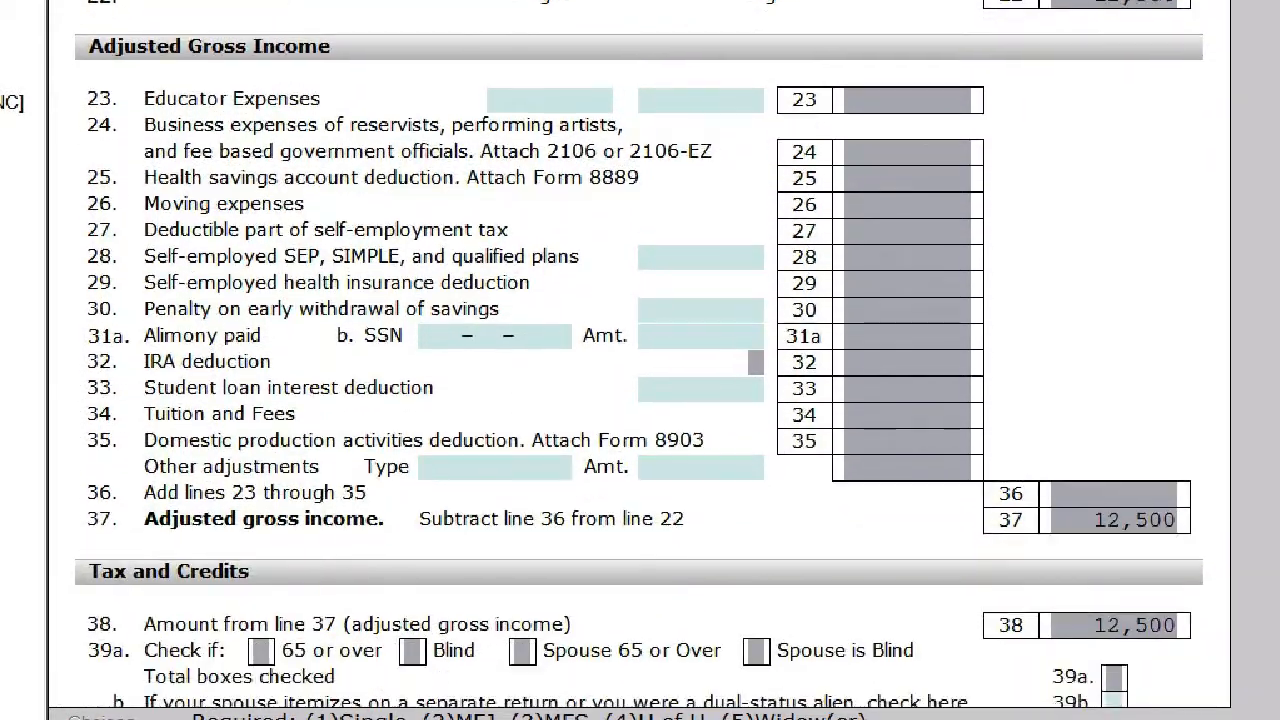
pyautogui.scroll(-2, 640, 360)
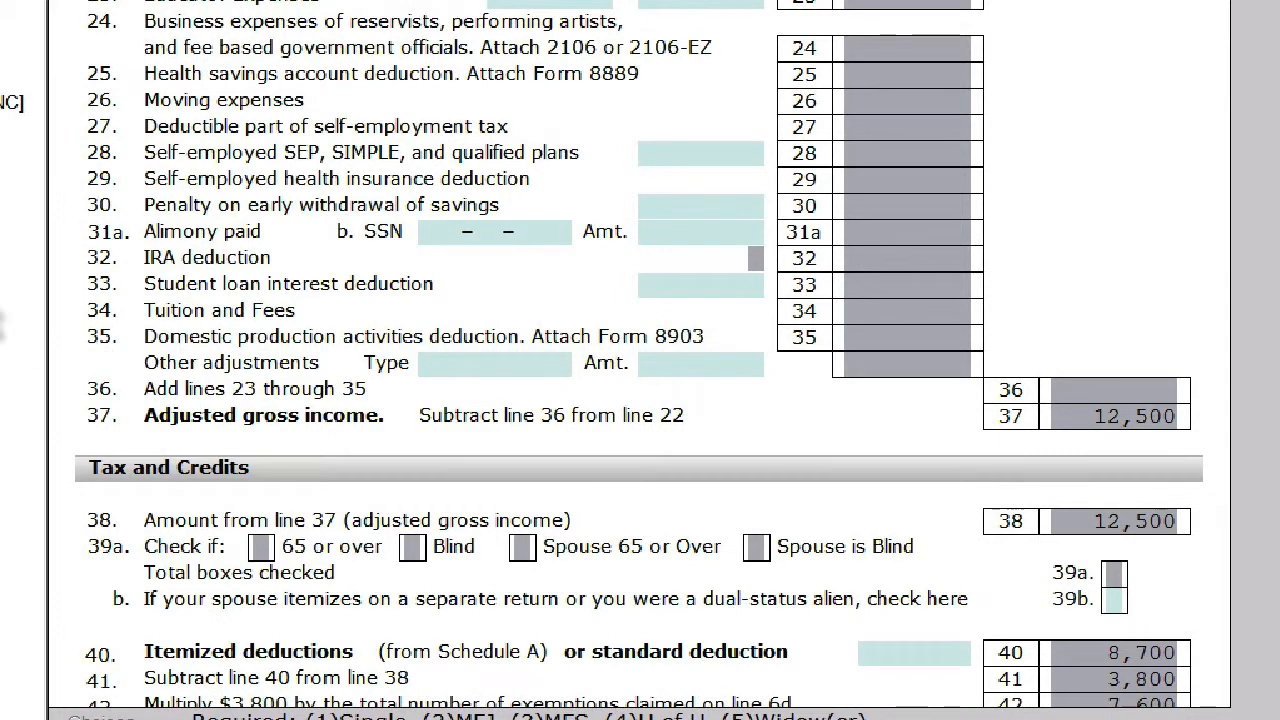
pyautogui.click(656, 286)
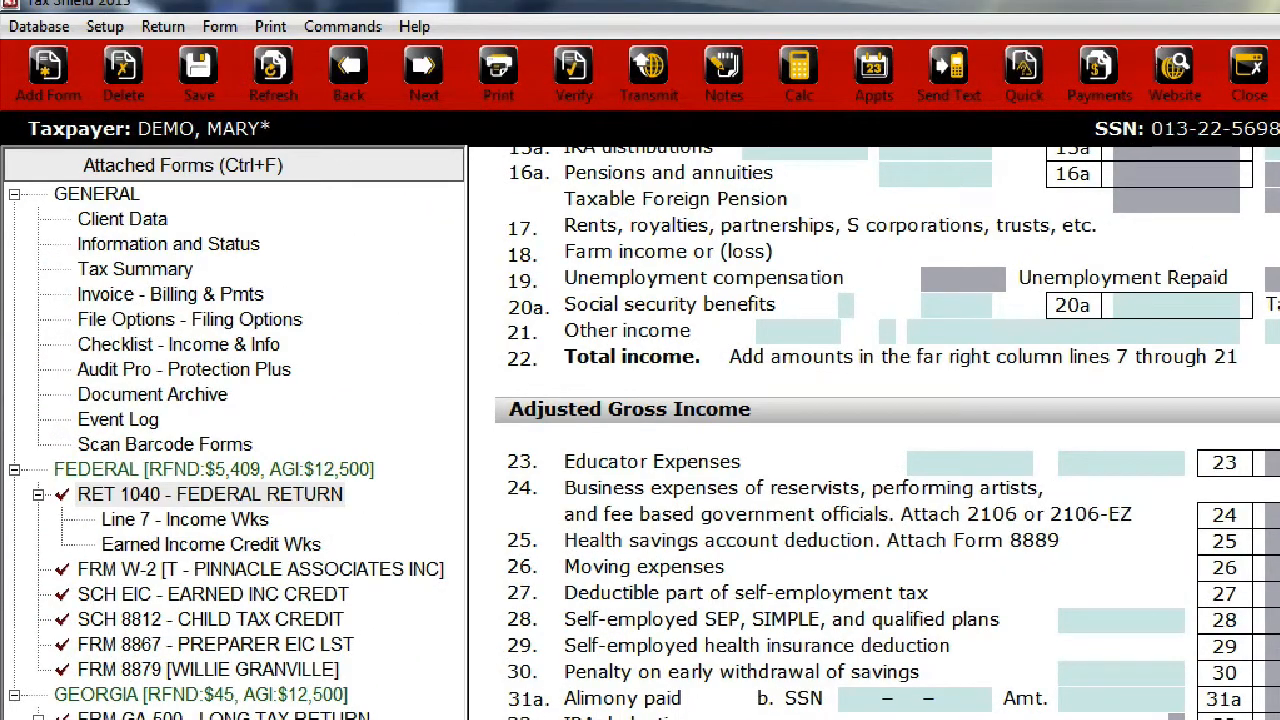
# - Look up alimony in the forms index and go to the Alimony Paid SSN and amount fields on RET 1040
pyautogui.click(66, 67)
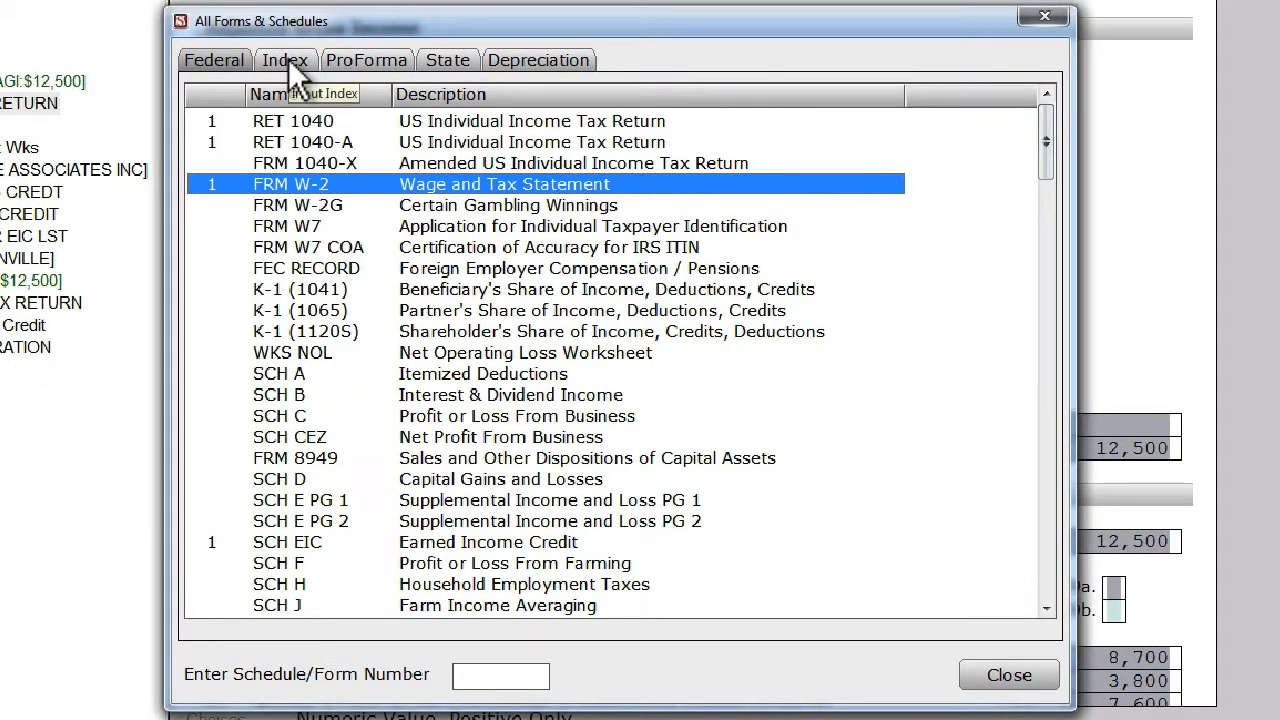
pyautogui.click(288, 60)
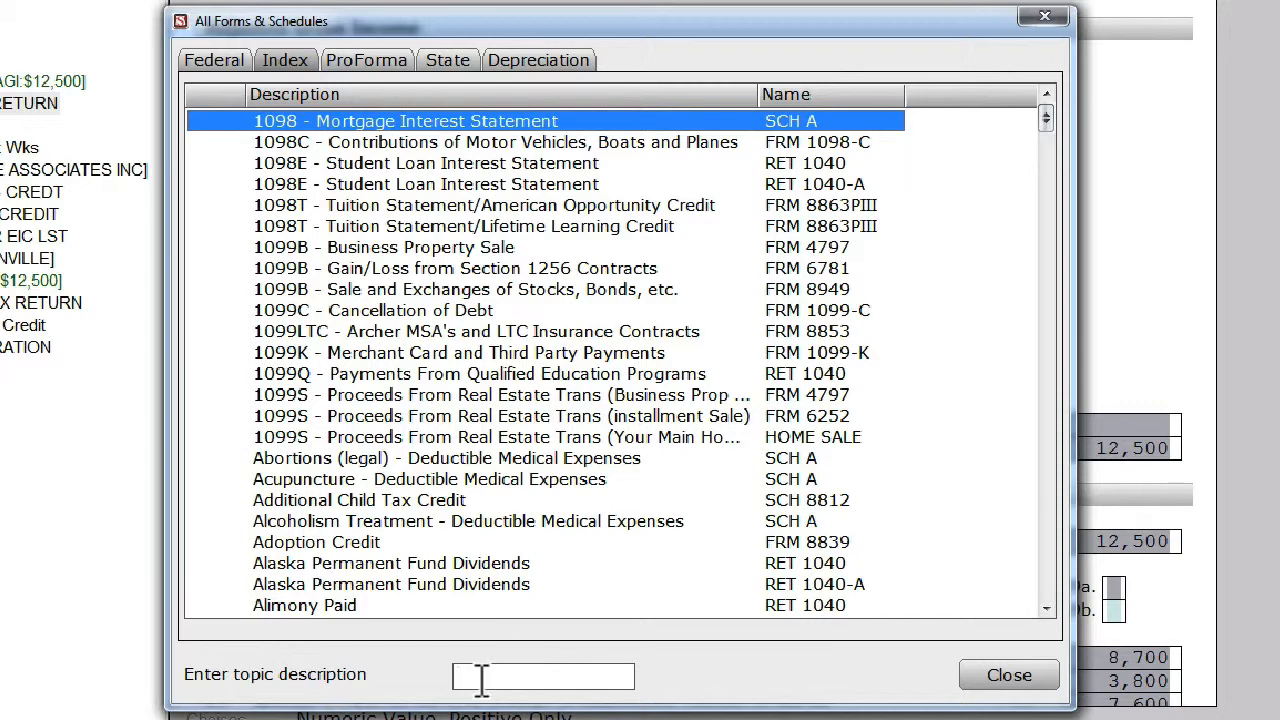
pyautogui.click(481, 680)
pyautogui.write('alimo')
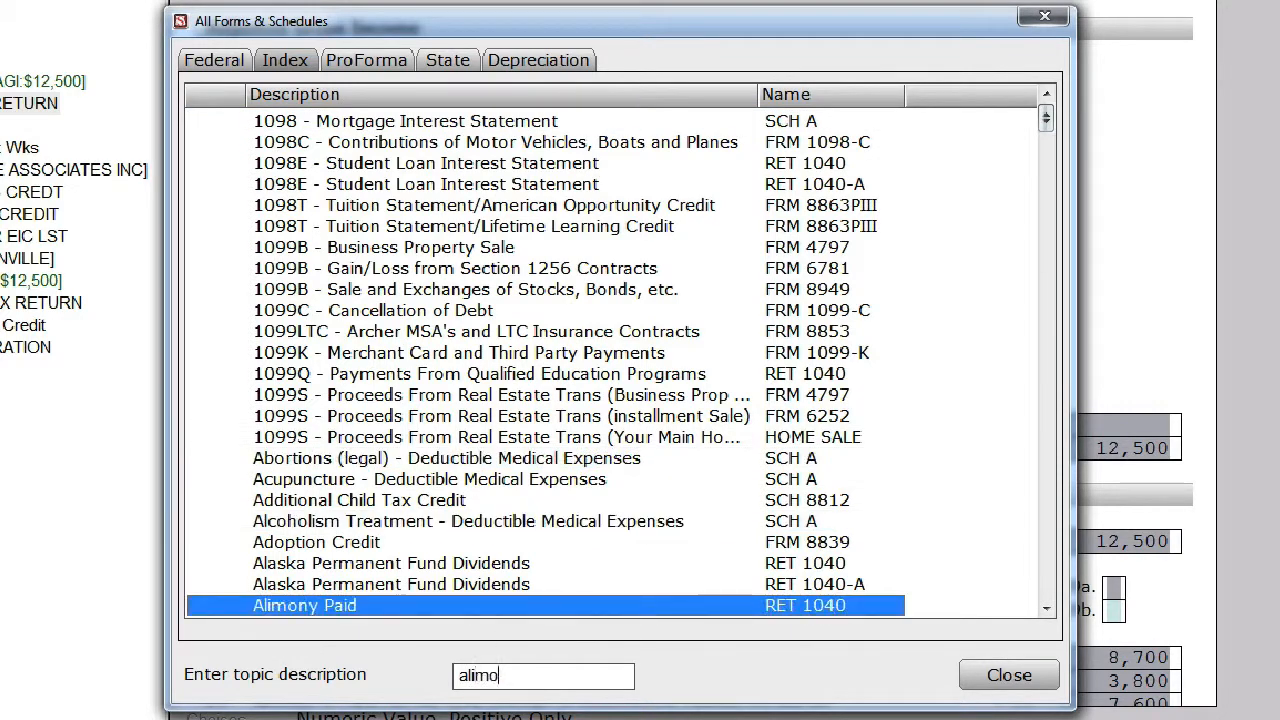
pyautogui.write('ny')
pyautogui.doubleClick(837, 607)
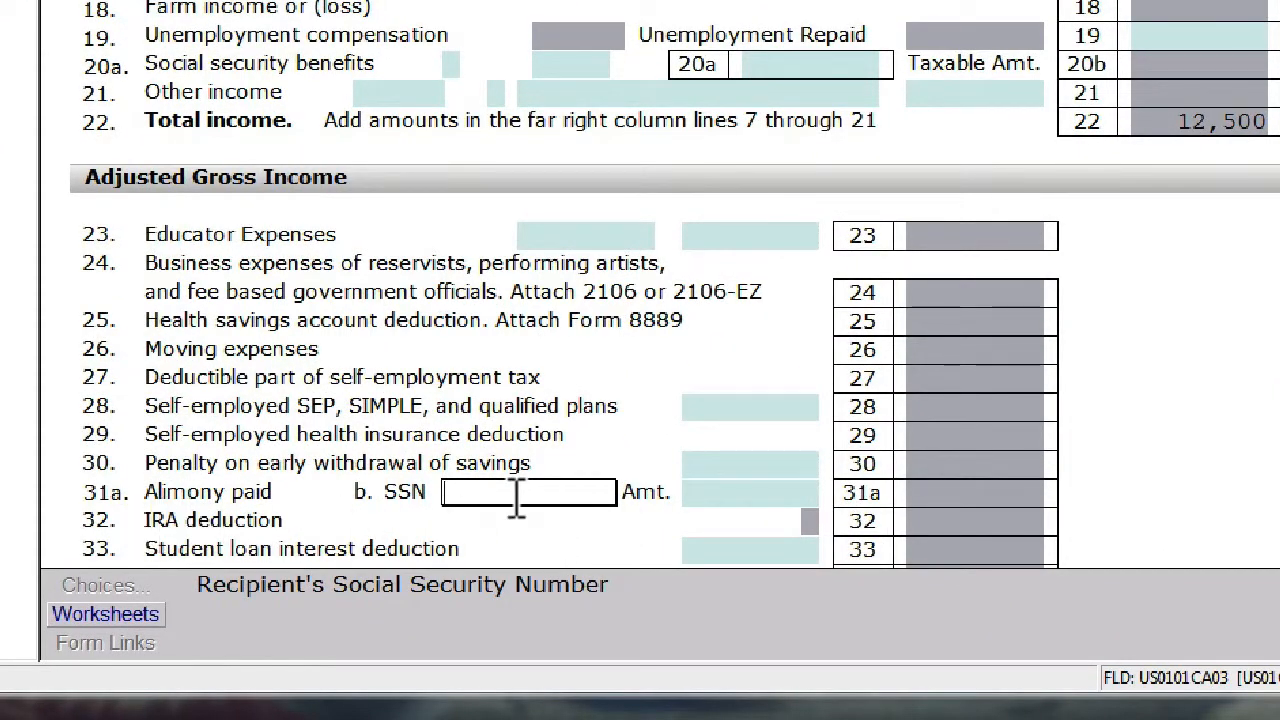
pyautogui.click(712, 493)
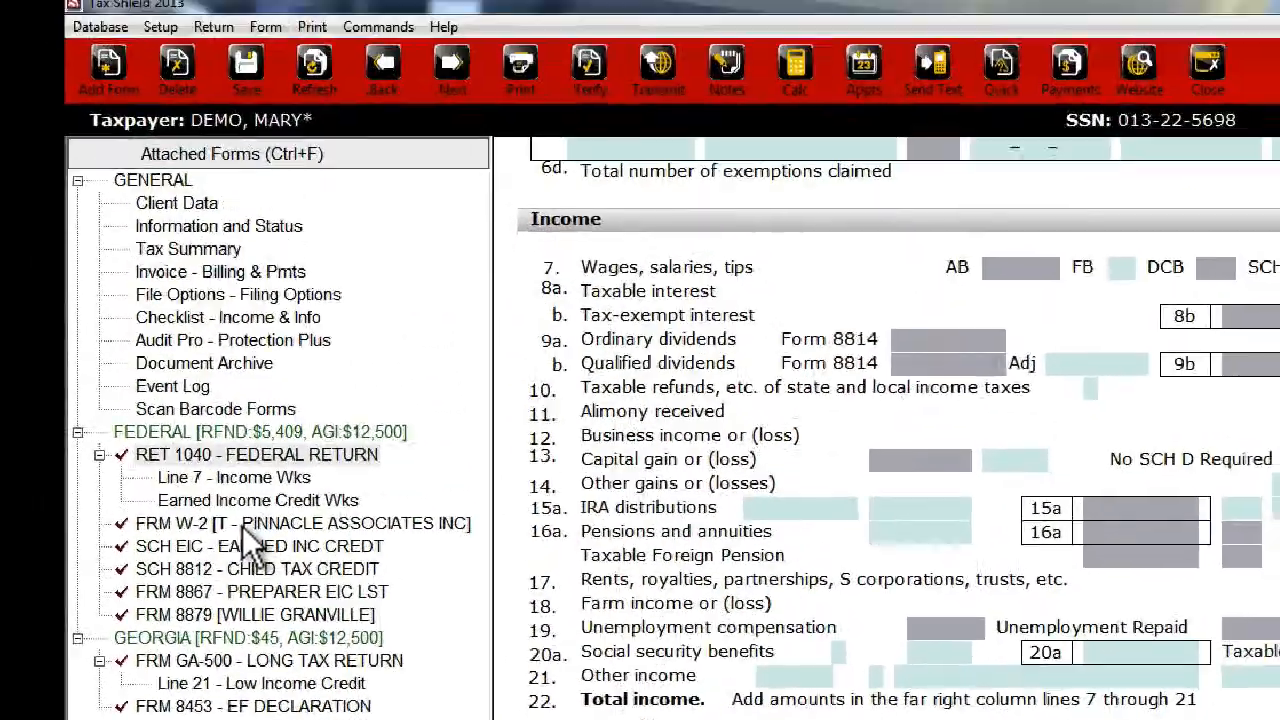
# - On the Pinnacle Associates Form W-2, replace the Employer's Identification Number with a new one
pyautogui.click(246, 544)
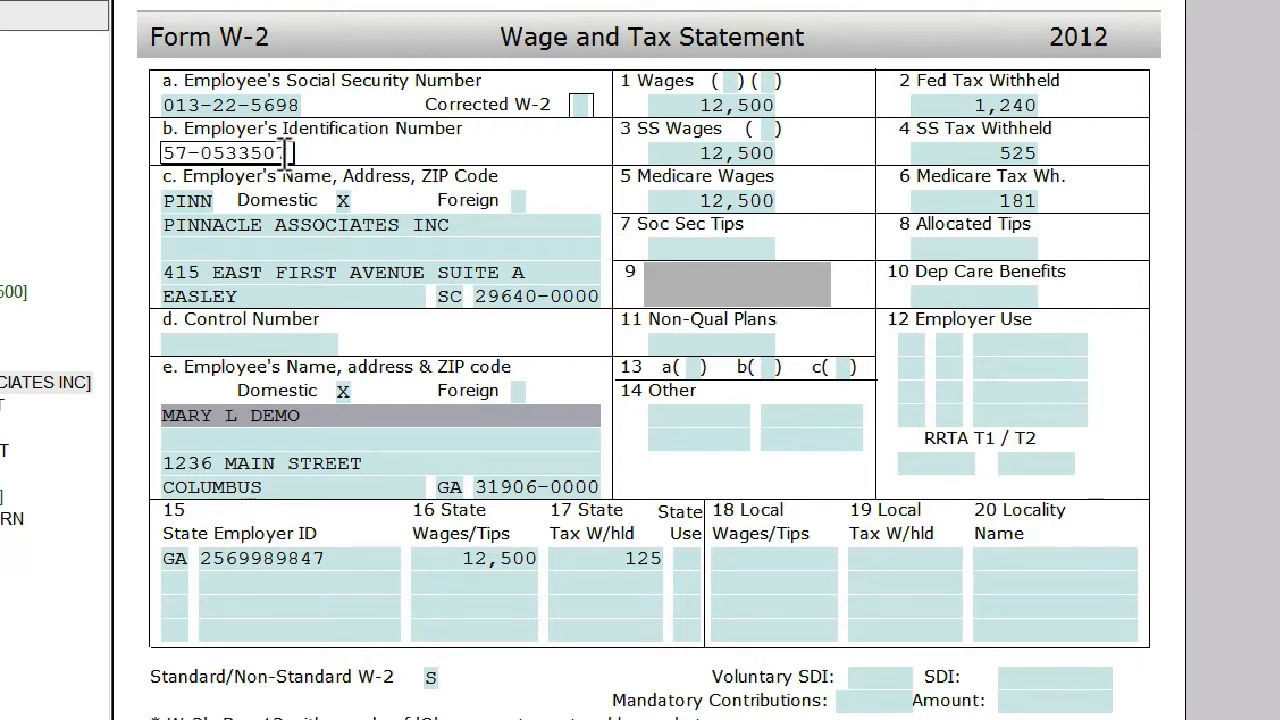
pyautogui.moveTo(290, 152); pyautogui.dragTo(171, 155)
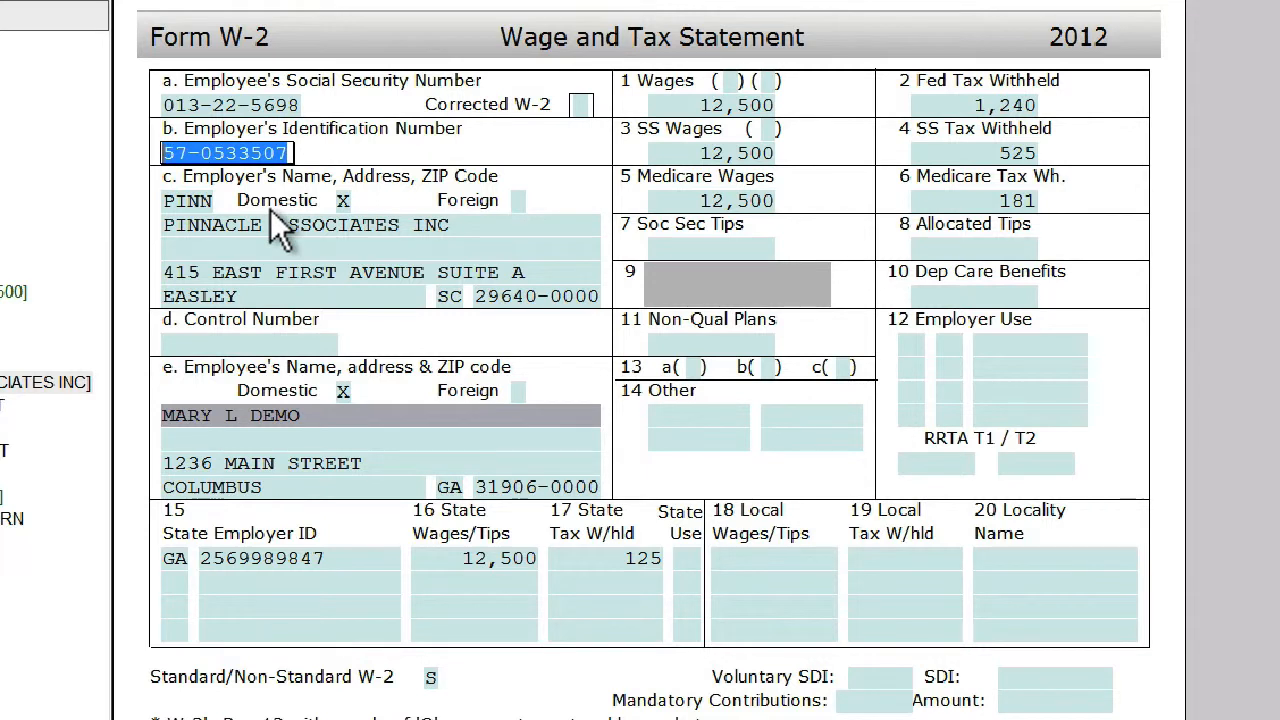
pyautogui.press('BackSpace')
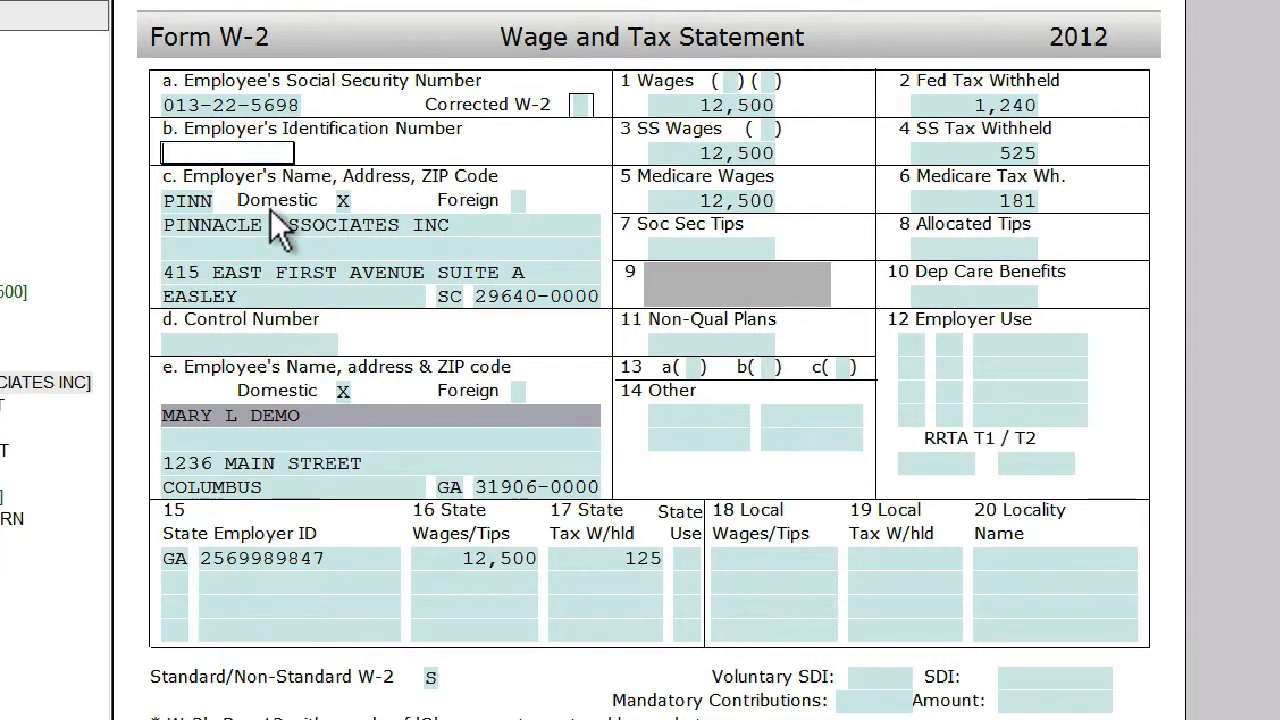
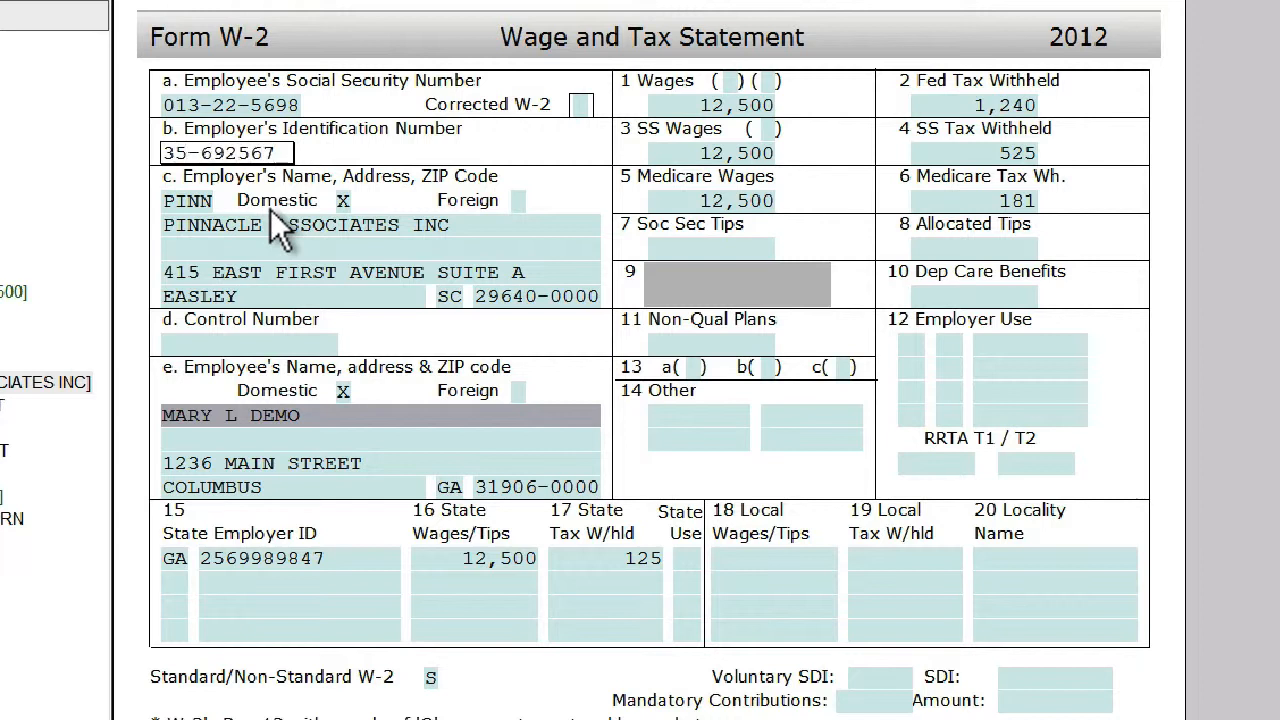
pyautogui.press('Tab')
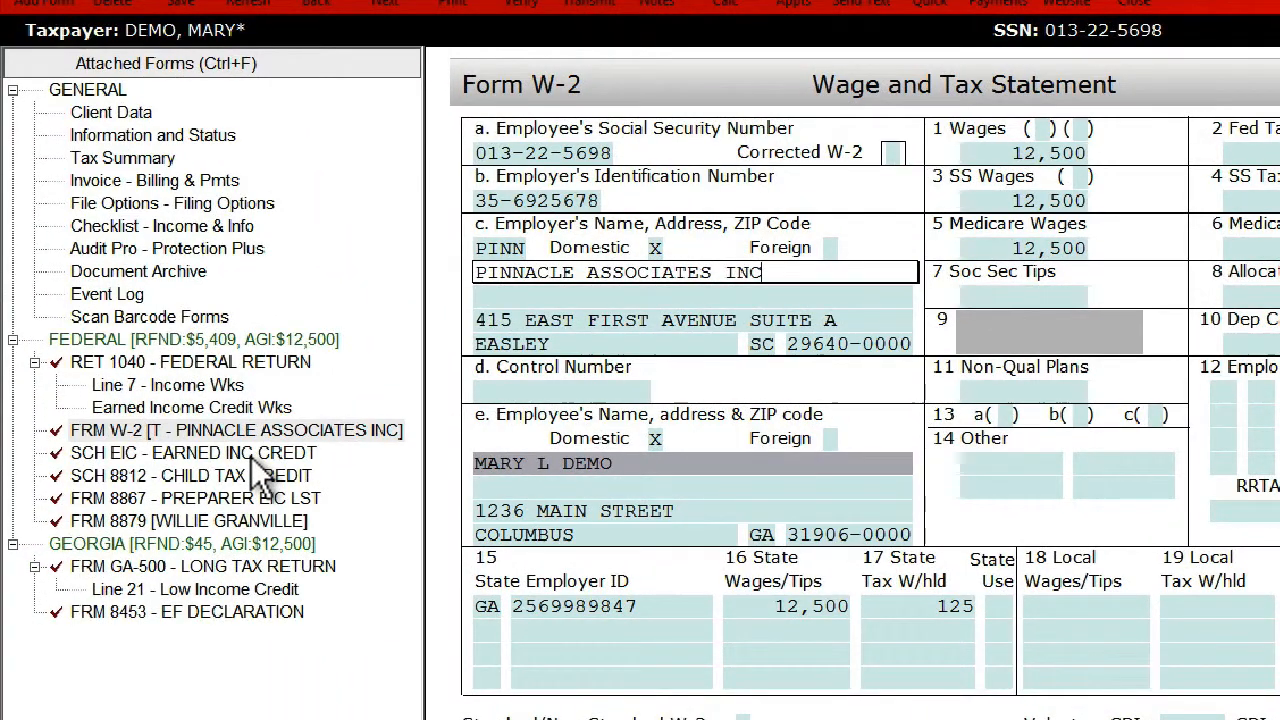
# - View Schedule EIC, and review Parts I and II of the Schedule 8812 Child Tax Credit form
pyautogui.click(251, 456)
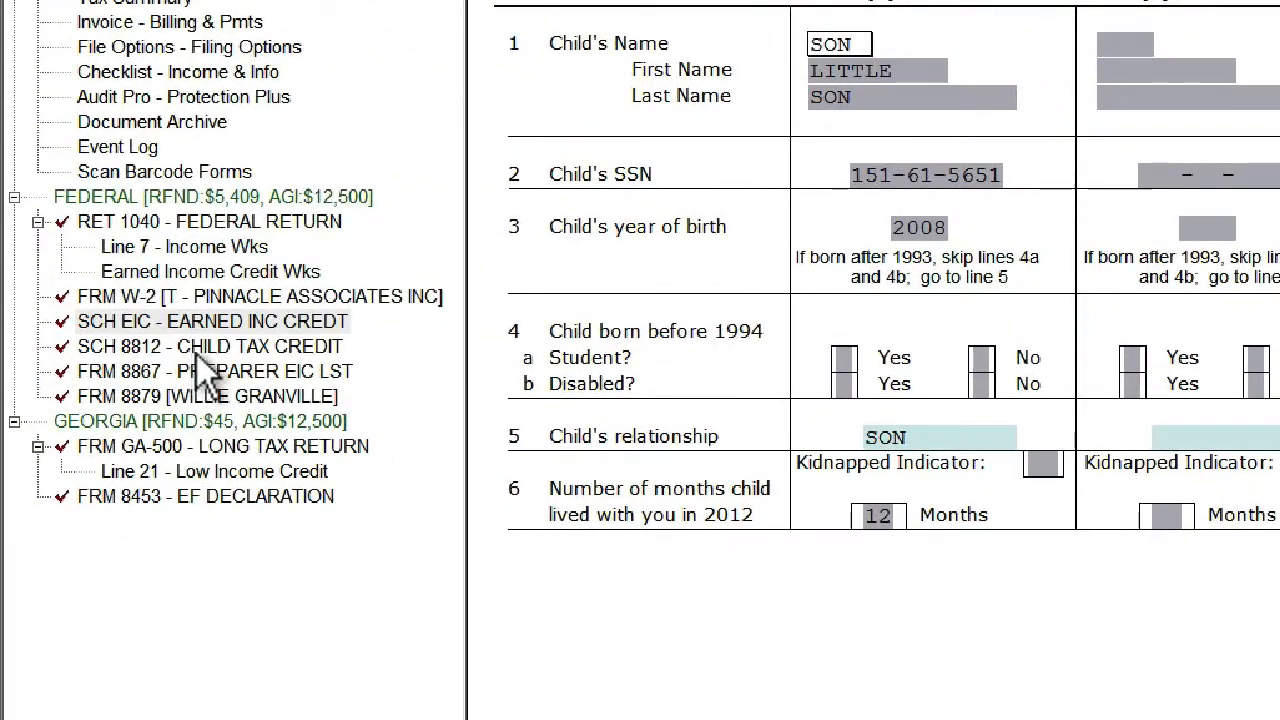
pyautogui.click(200, 350)
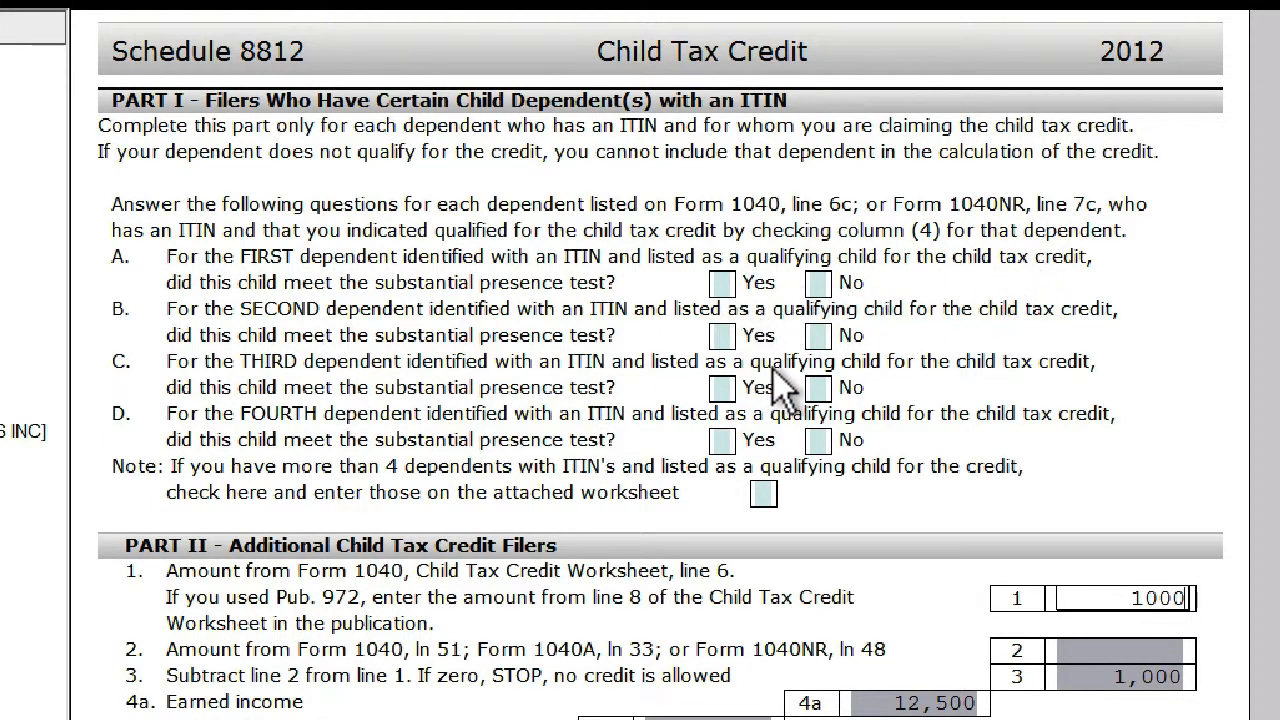
pyautogui.scroll(-3, 660, 400)
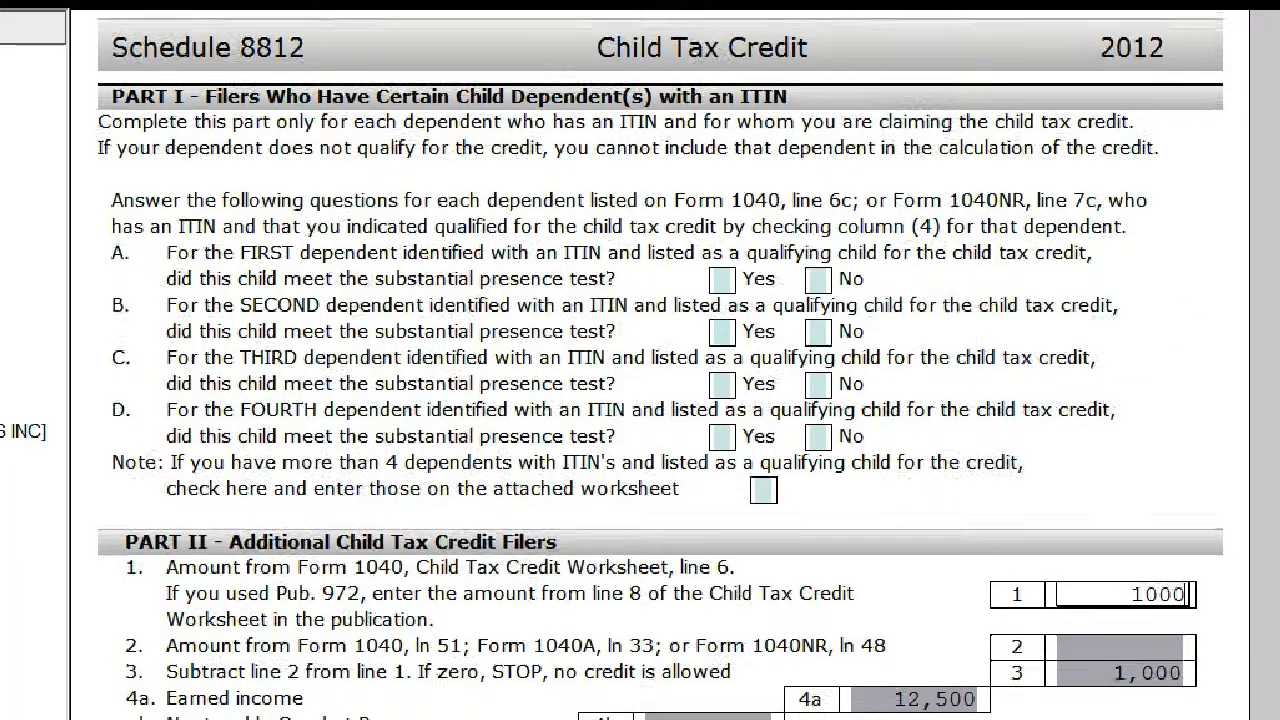
pyautogui.scroll(-6, 660, 400)
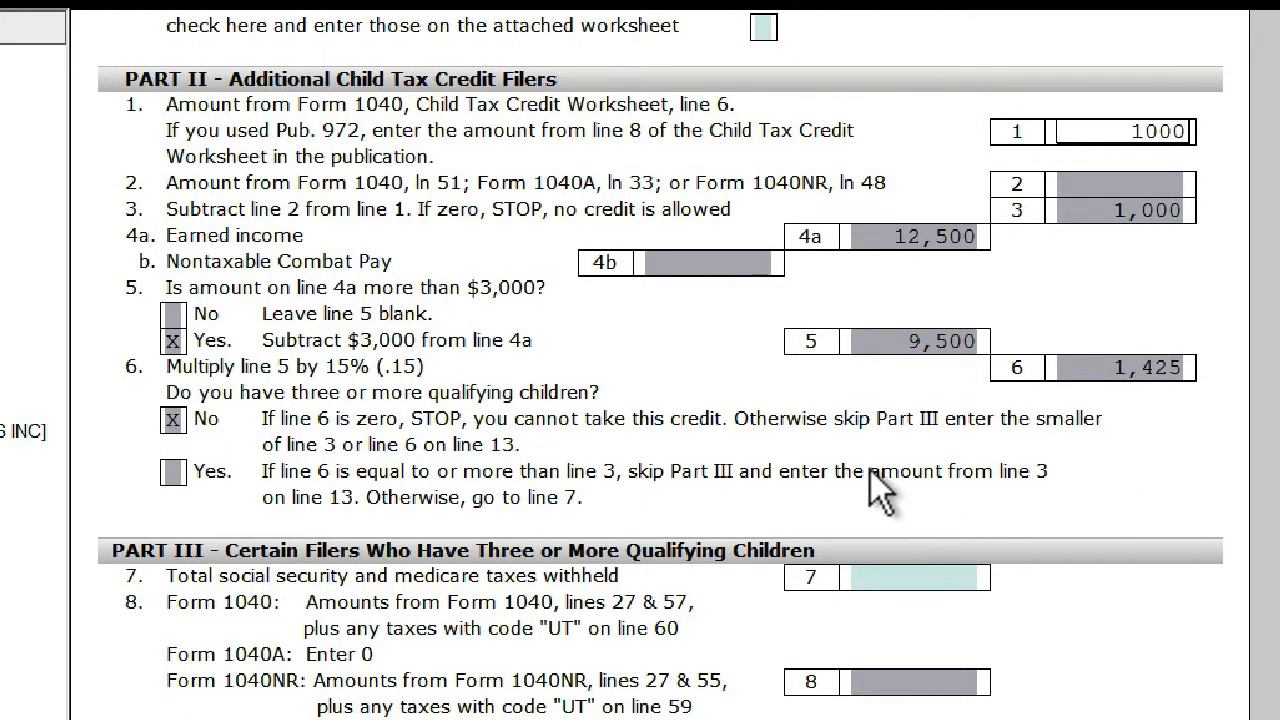
pyautogui.press('Tab')
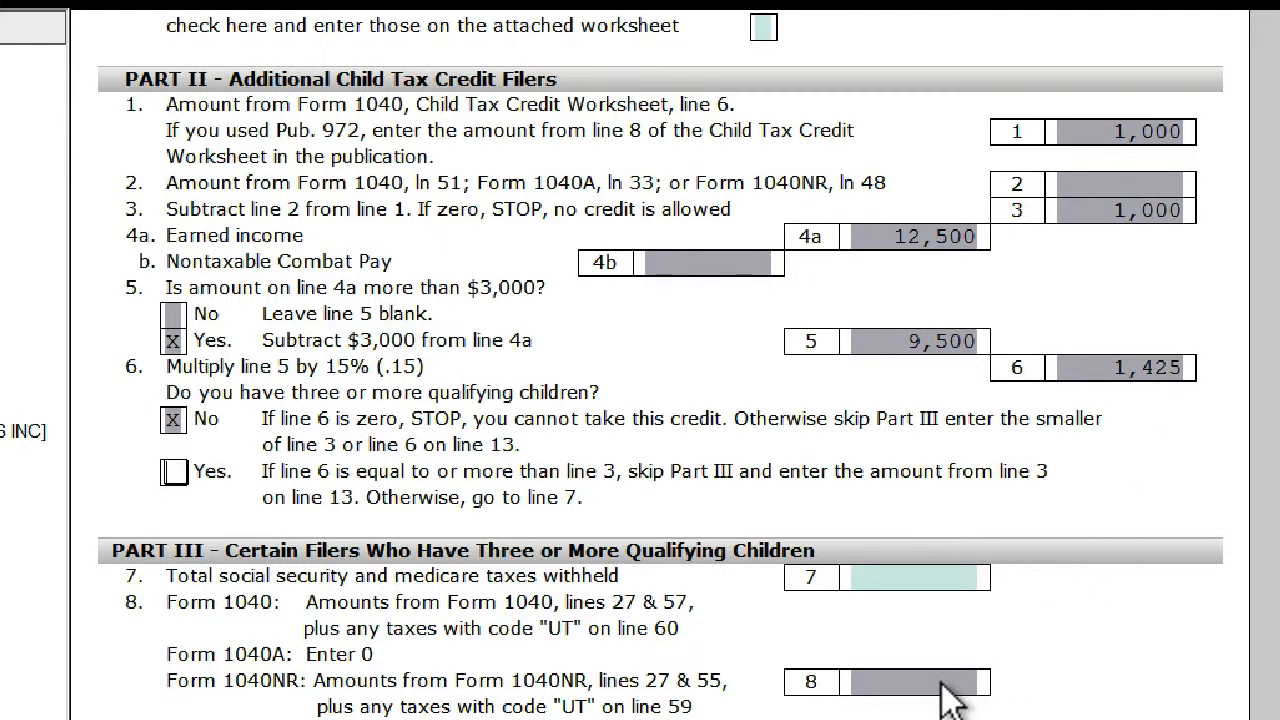
# - Override line 6 in Part II of Schedule 8812 with 1250
pyautogui.click(1130, 372)
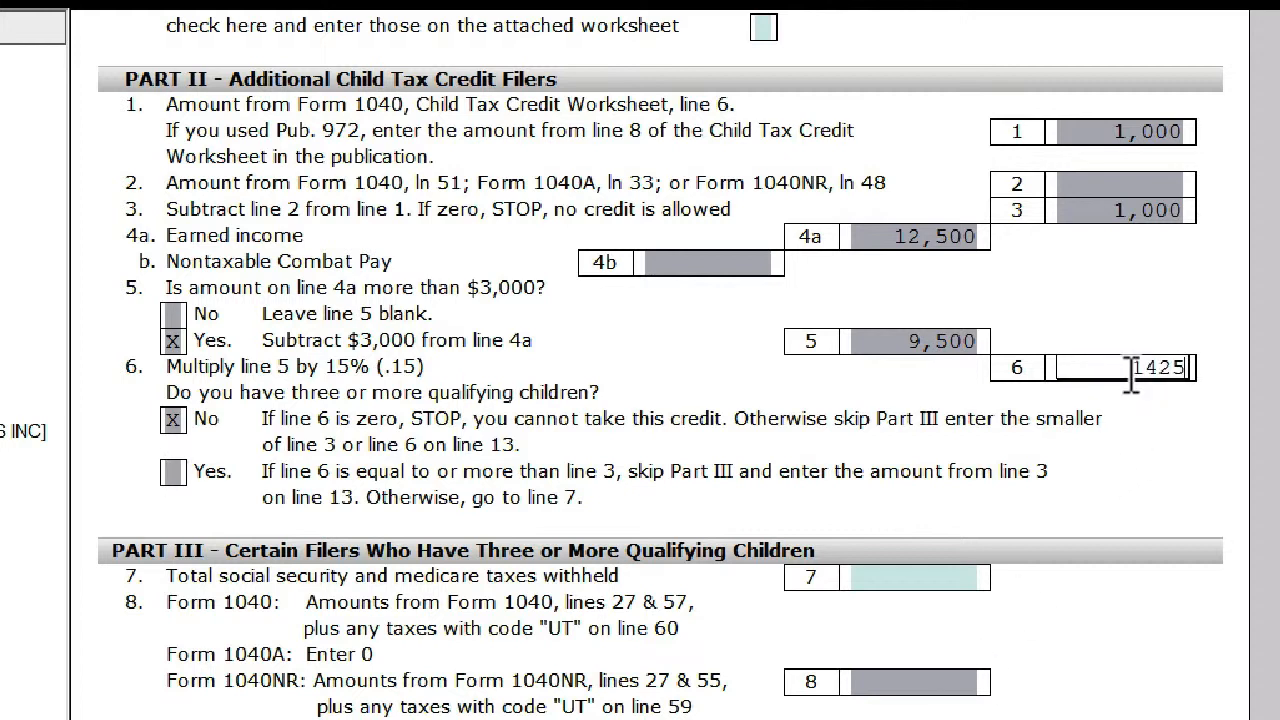
pyautogui.moveTo(1130, 372); pyautogui.dragTo(1190, 368)
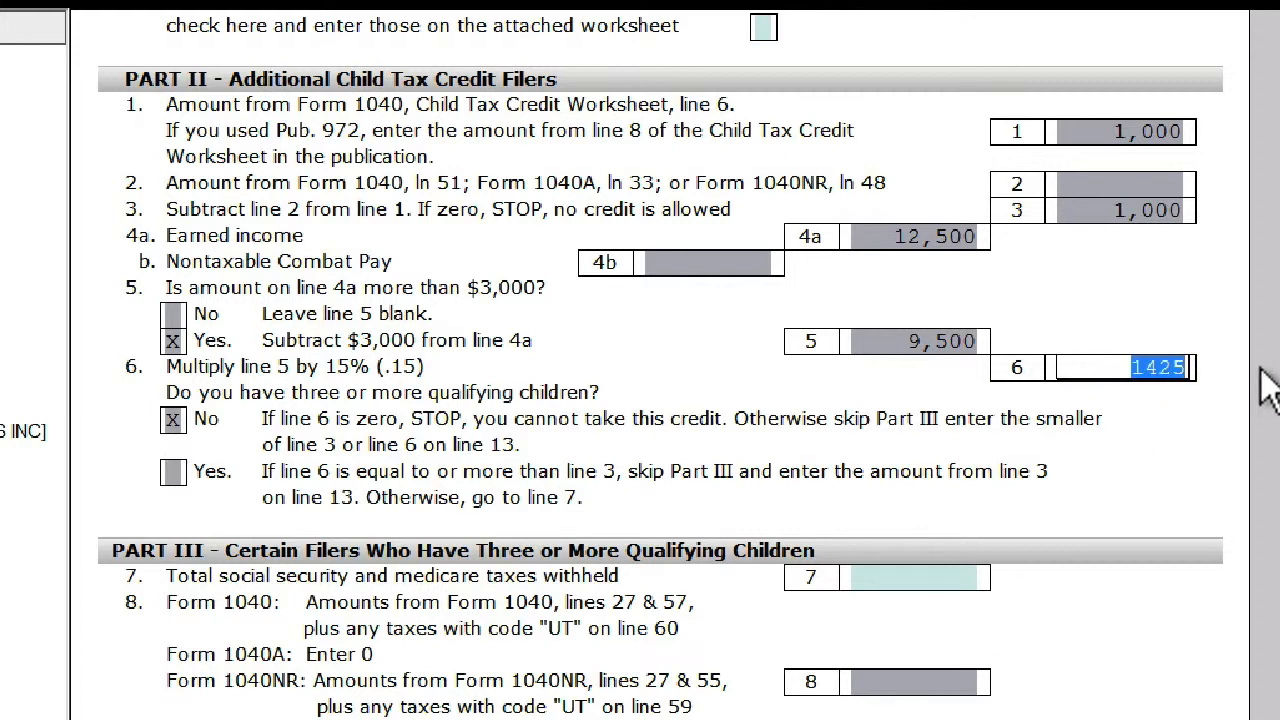
pyautogui.write('1250')
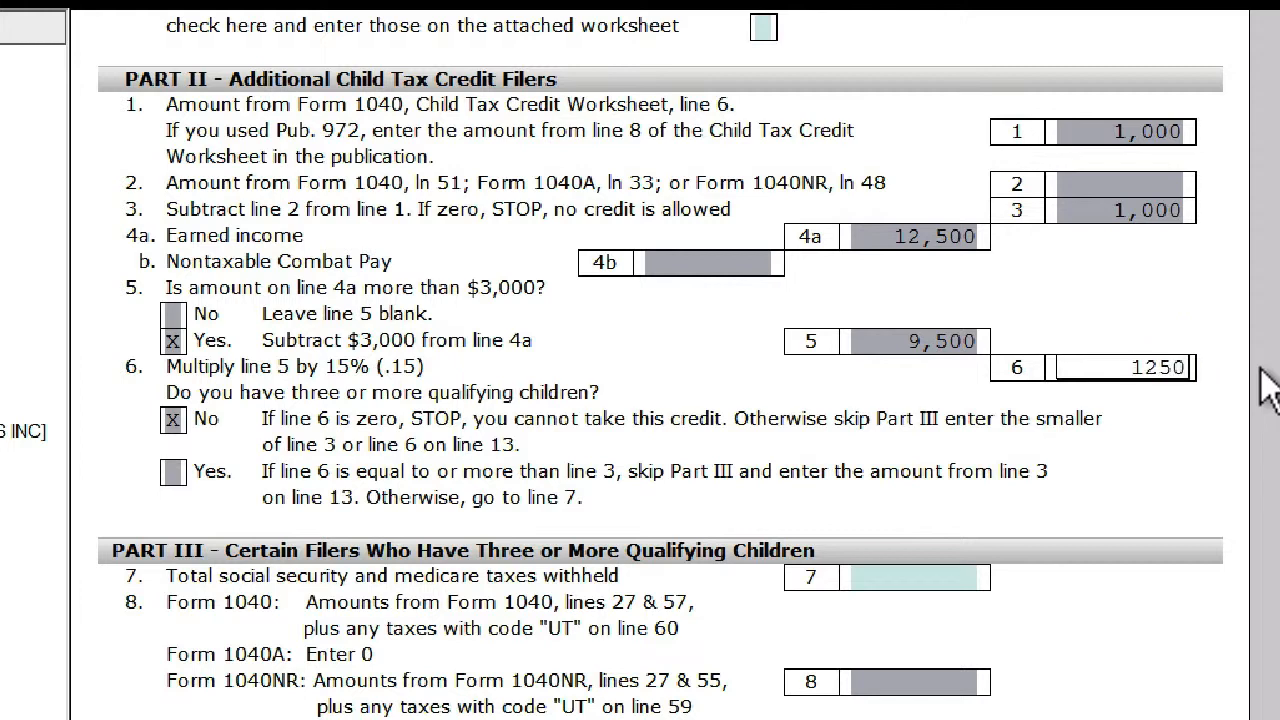
pyautogui.click(1120, 411)
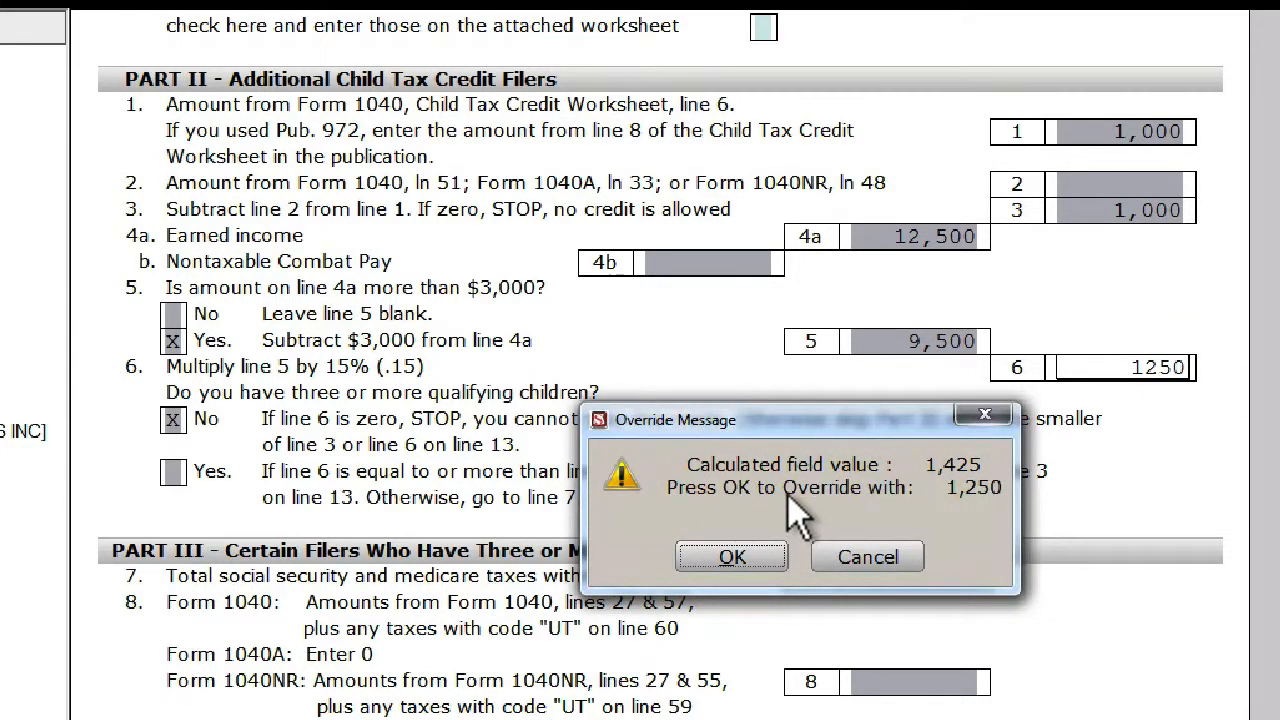
pyautogui.click(746, 558)
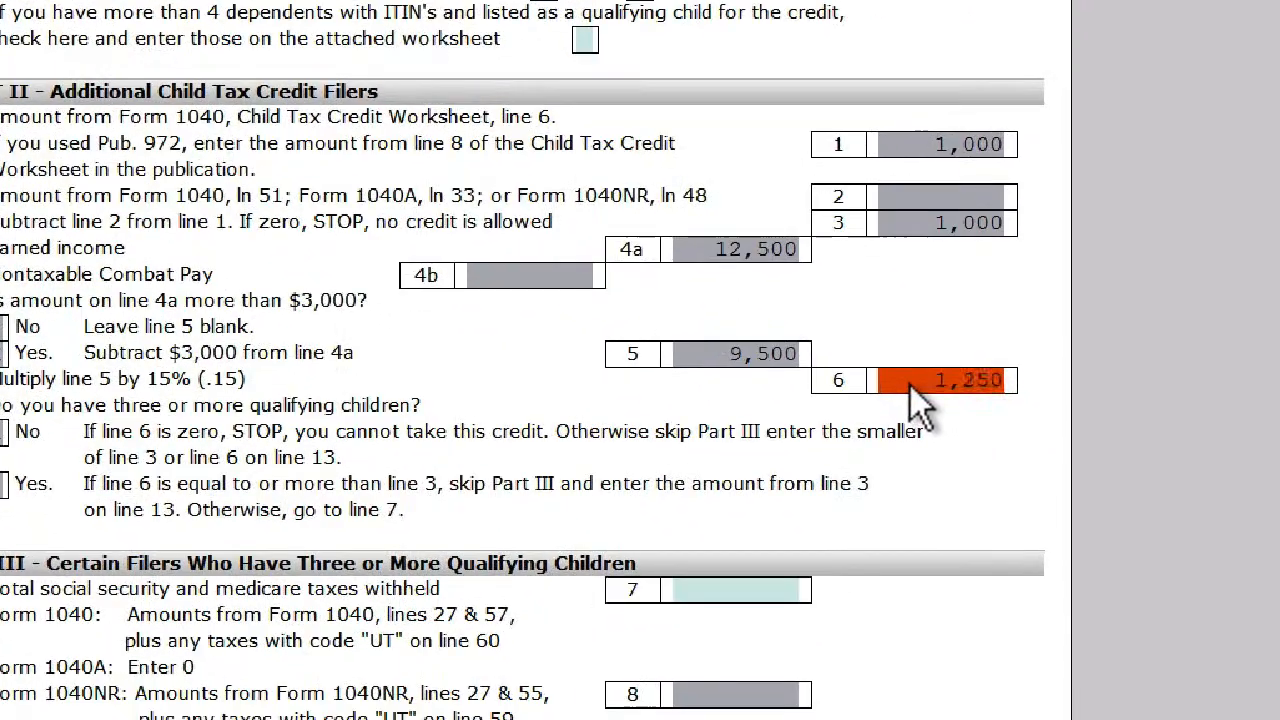
# - Clear the override on line 6 of Schedule 8812 and refresh the return
pyautogui.rightClick(1089, 656)
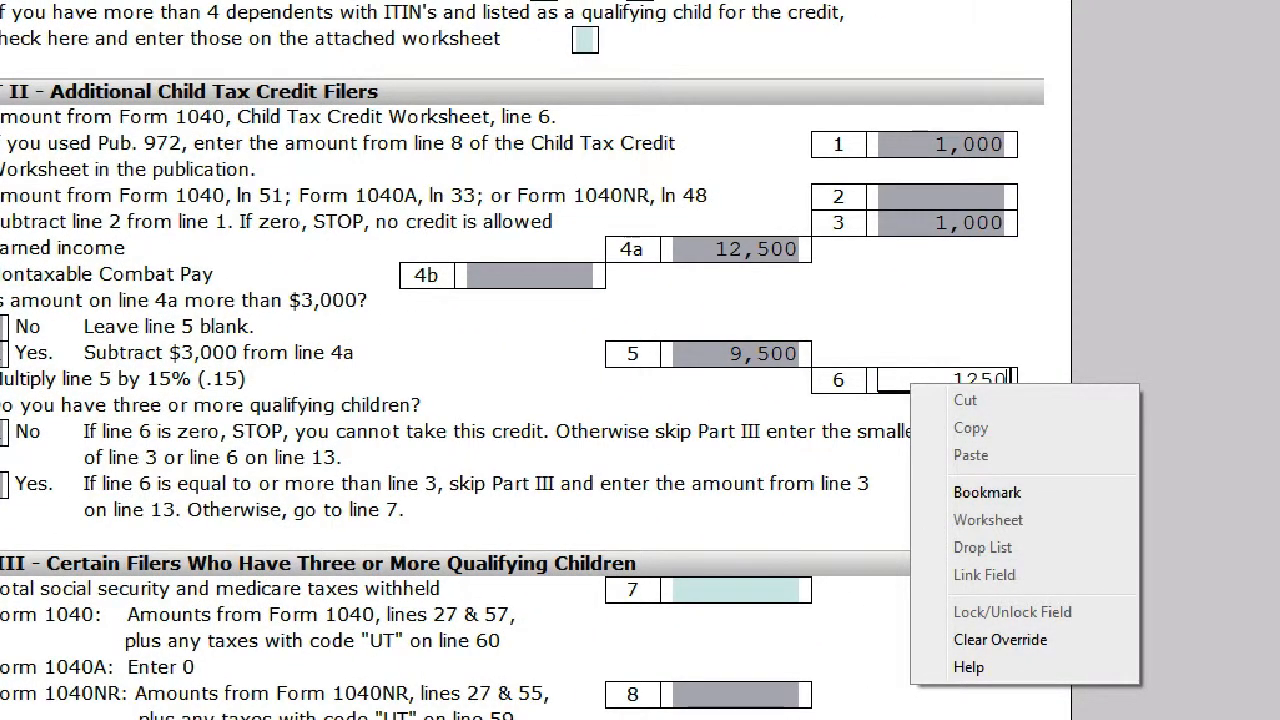
pyautogui.click(978, 650)
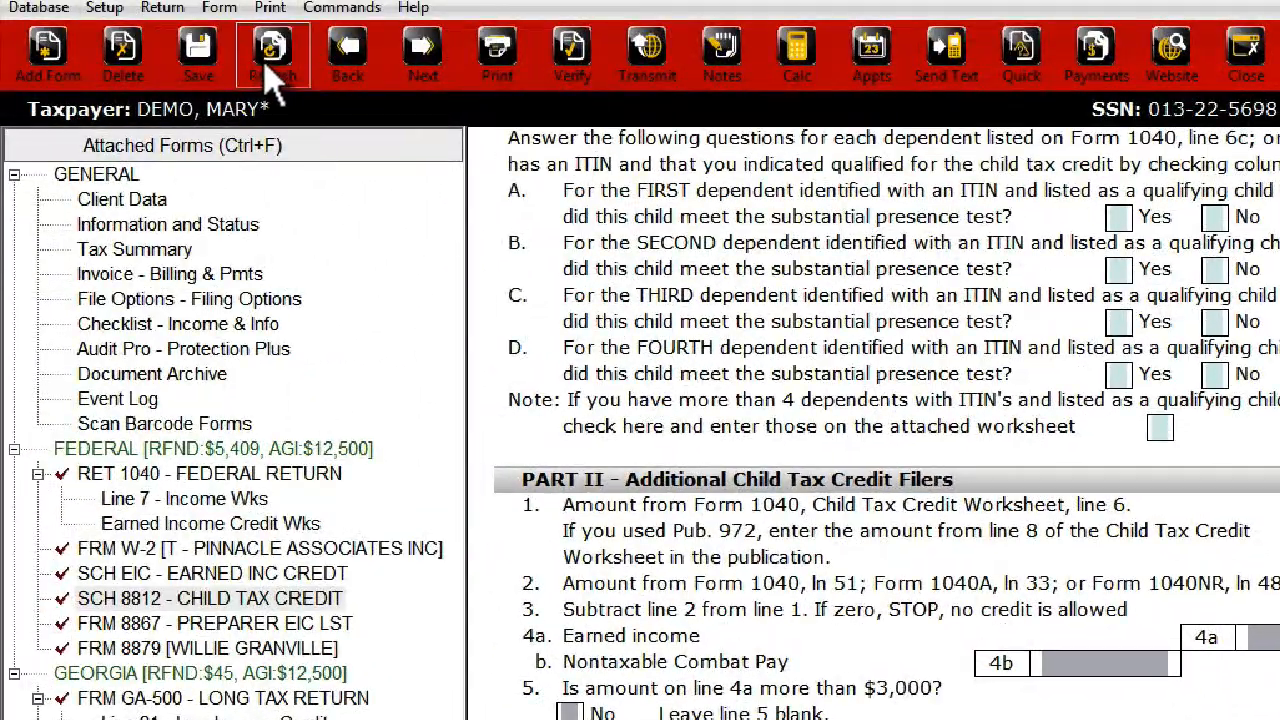
pyautogui.click(225, 72)
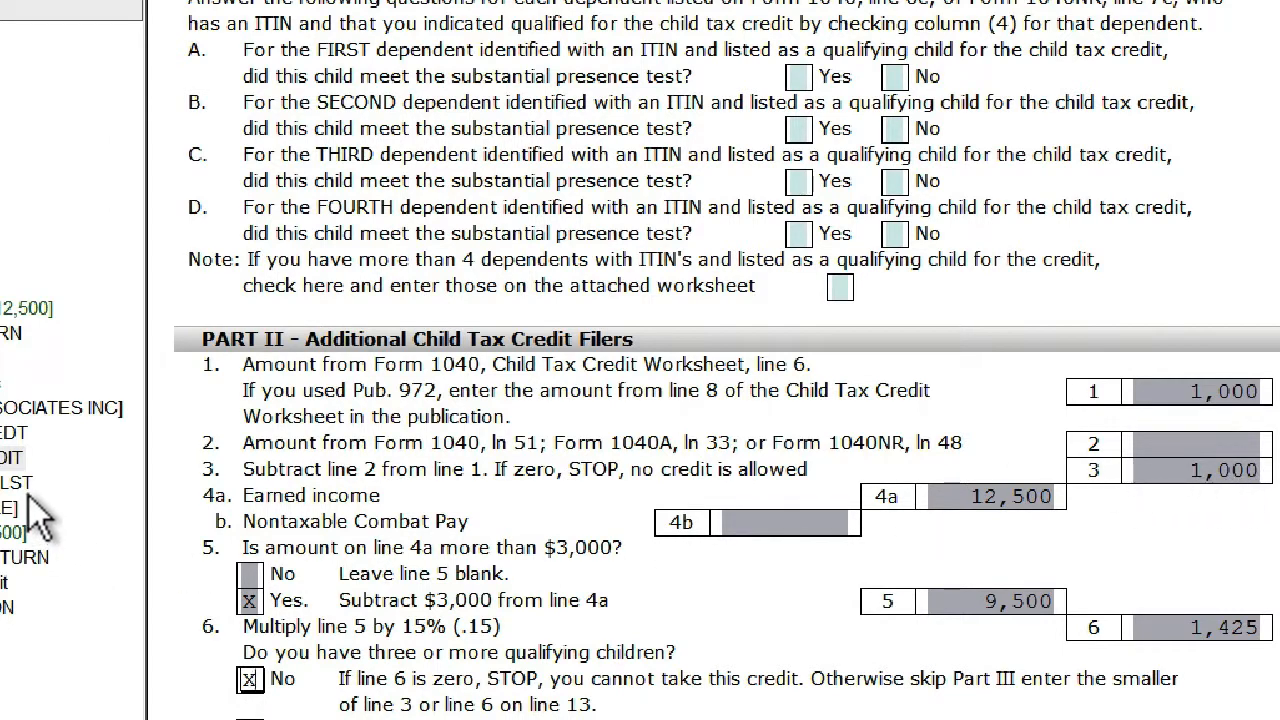
pyautogui.rightClick(1175, 620)
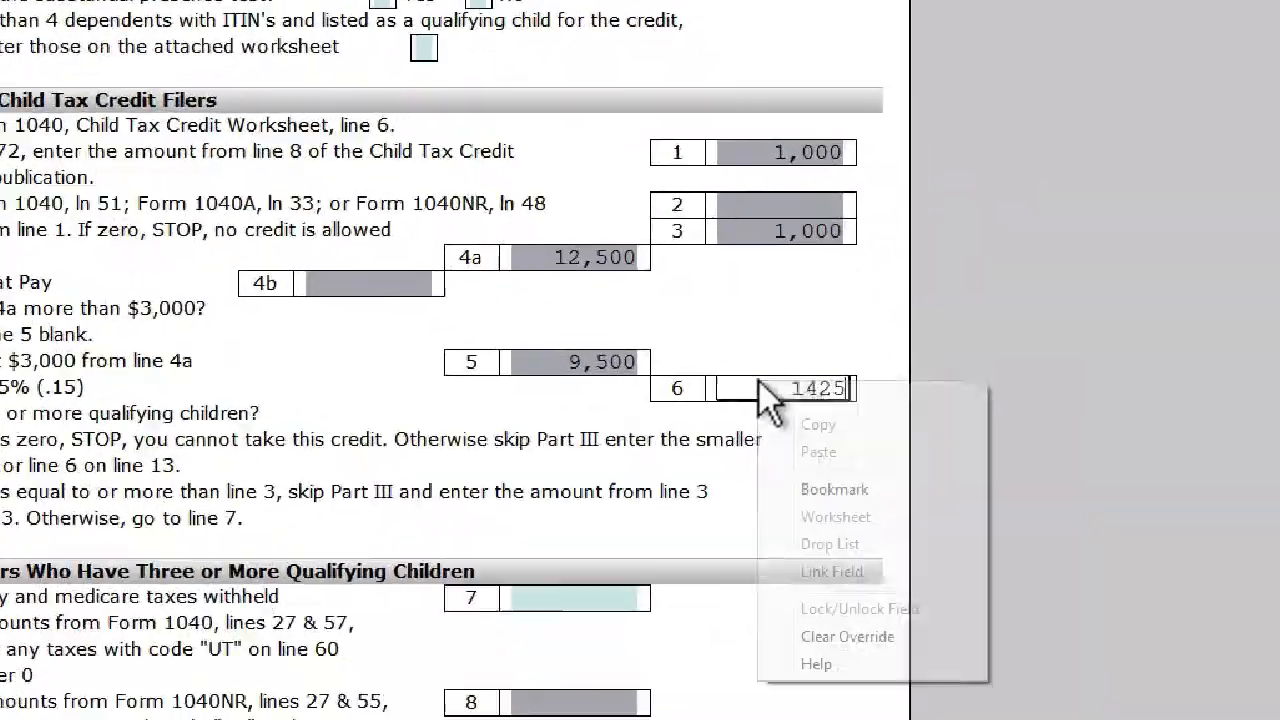
pyautogui.click(821, 637)
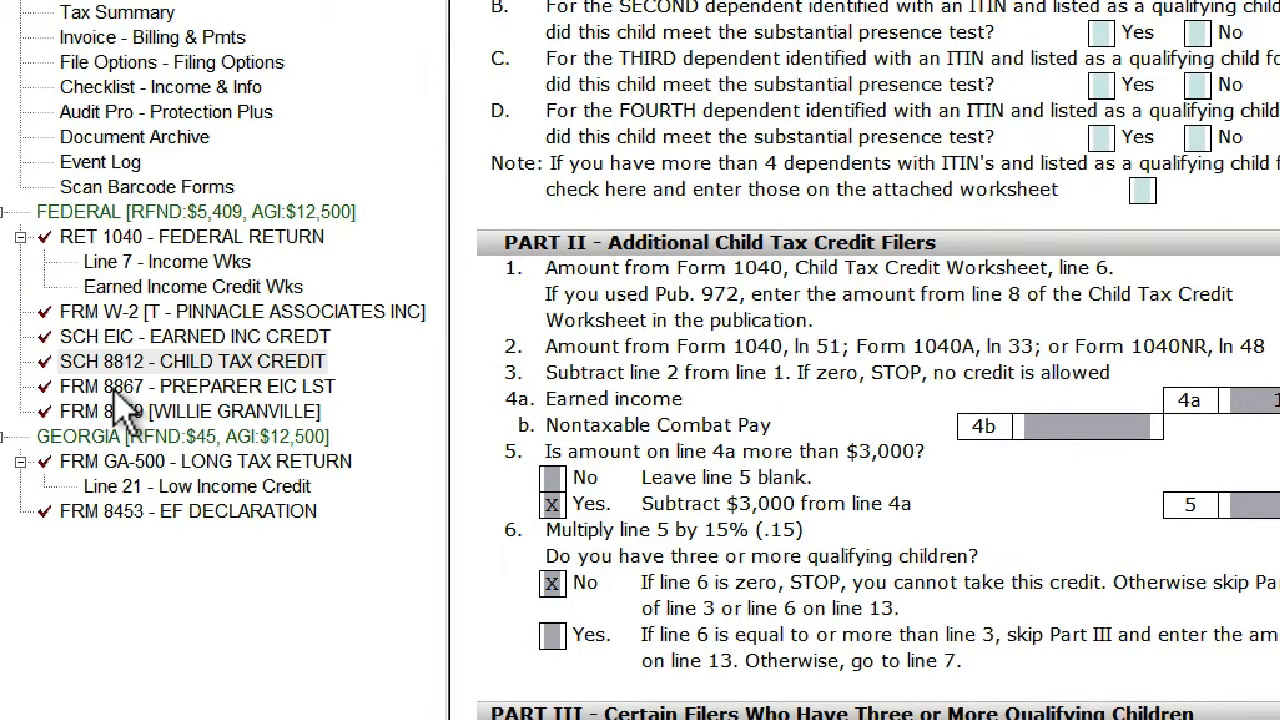
# - On Form 8867, override the line 11 residency answer for Child 1 with No, and check the EIC Credit allowed field
pyautogui.click(114, 390)
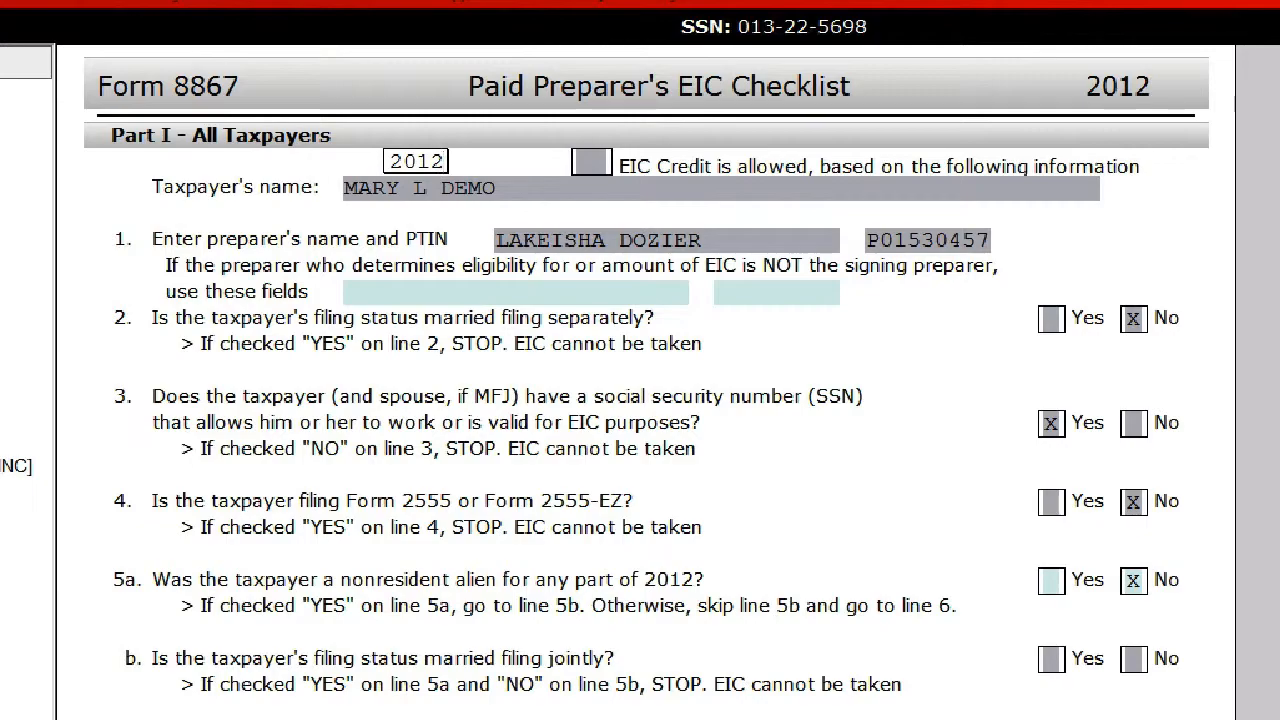
pyautogui.scroll(-5, 640, 380)
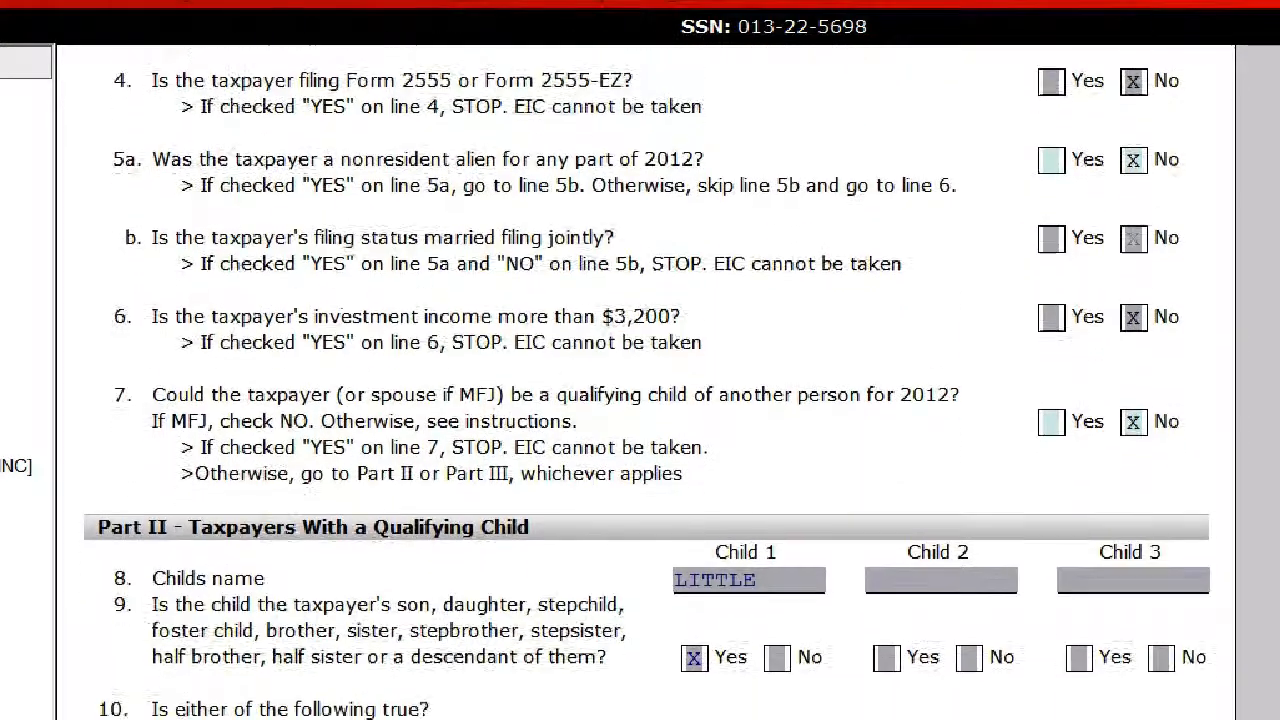
pyautogui.scroll(-4, 640, 380)
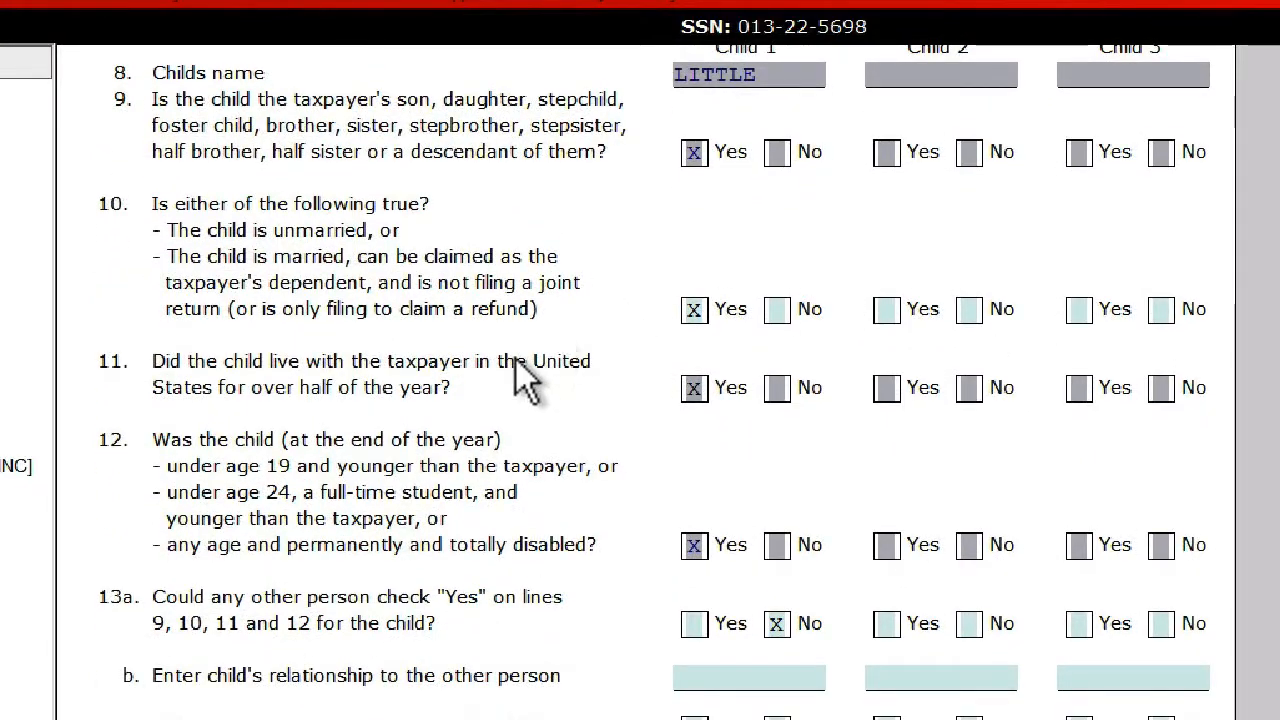
pyautogui.click(779, 389)
pyautogui.click(780, 414)
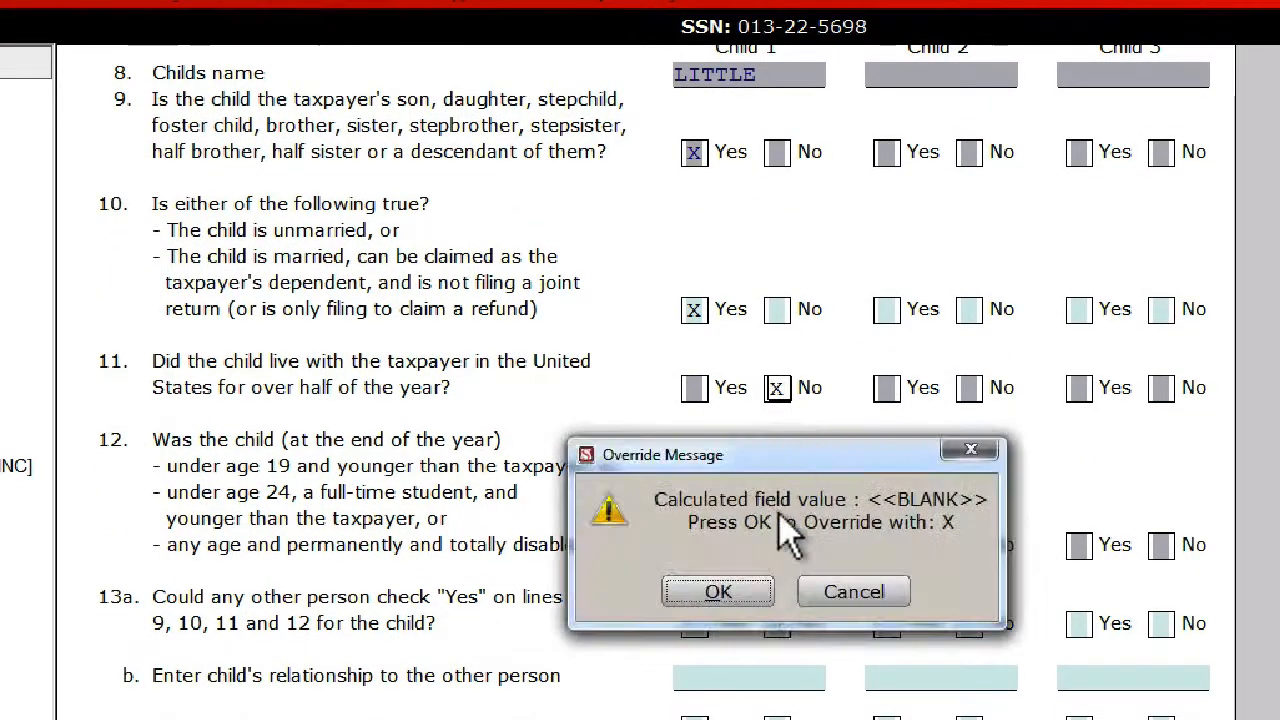
pyautogui.click(740, 600)
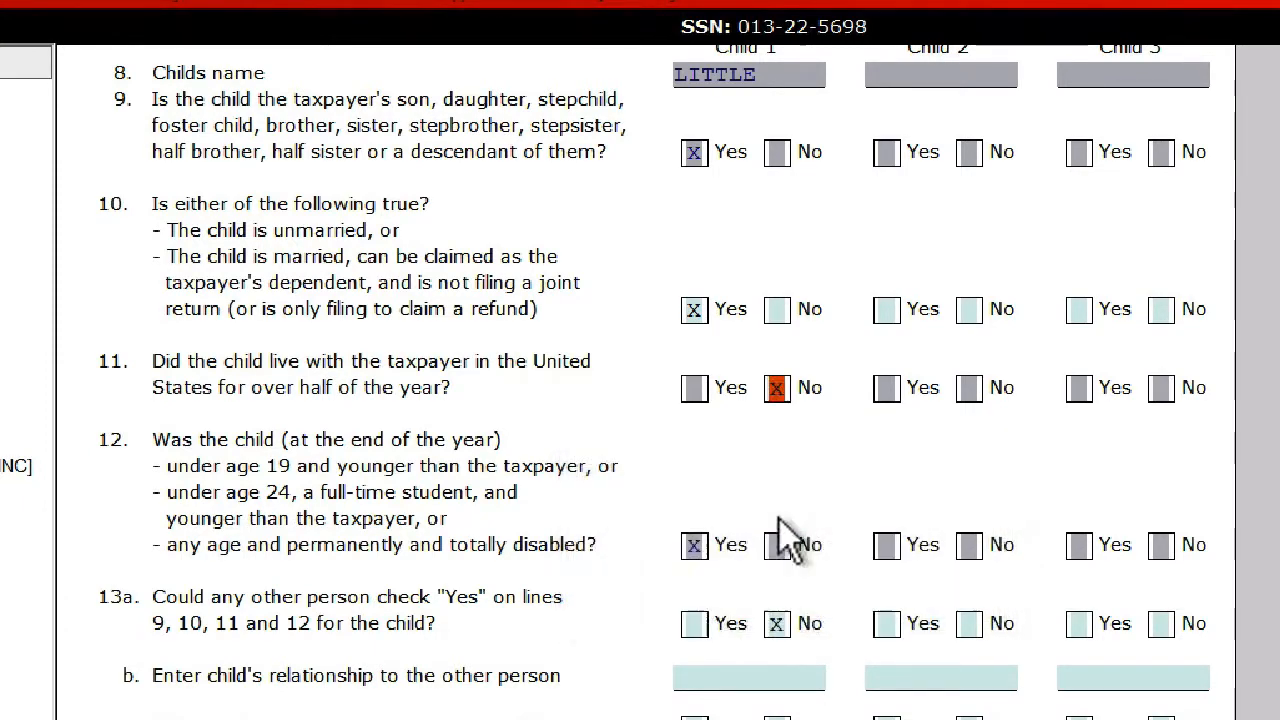
pyautogui.scroll(10, 775, 460)
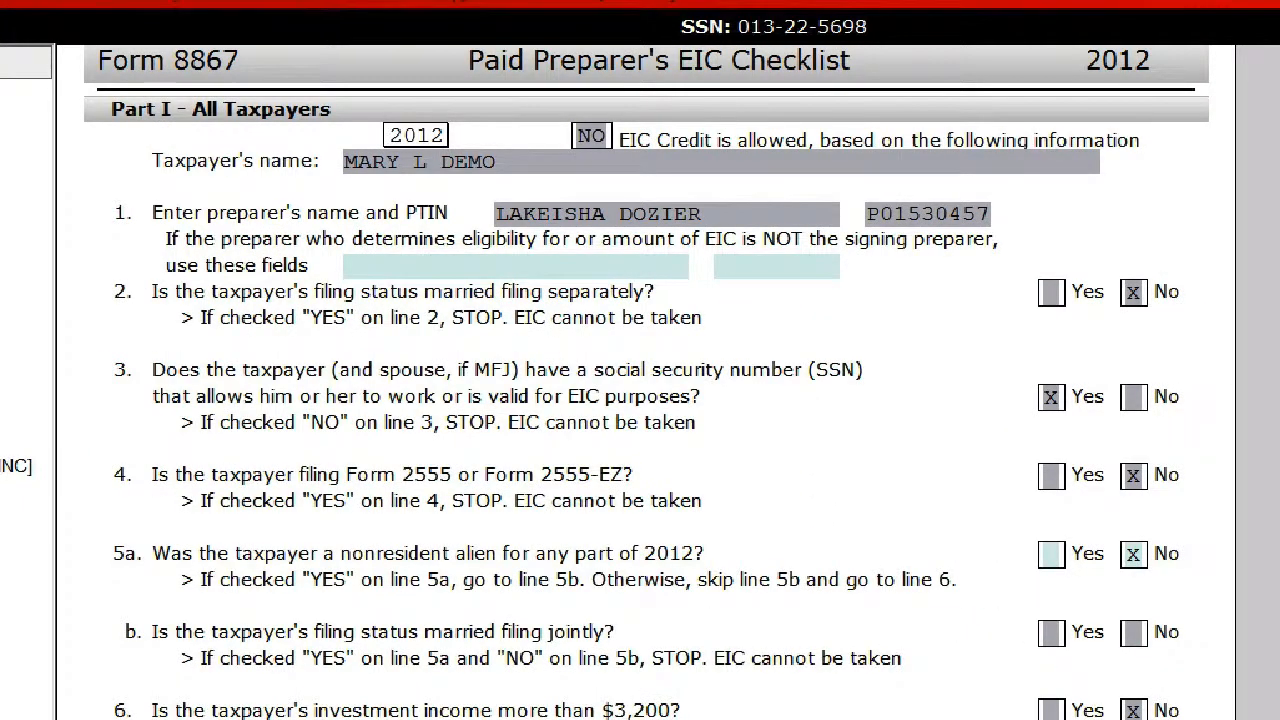
pyautogui.scroll(-8, 722, 572)
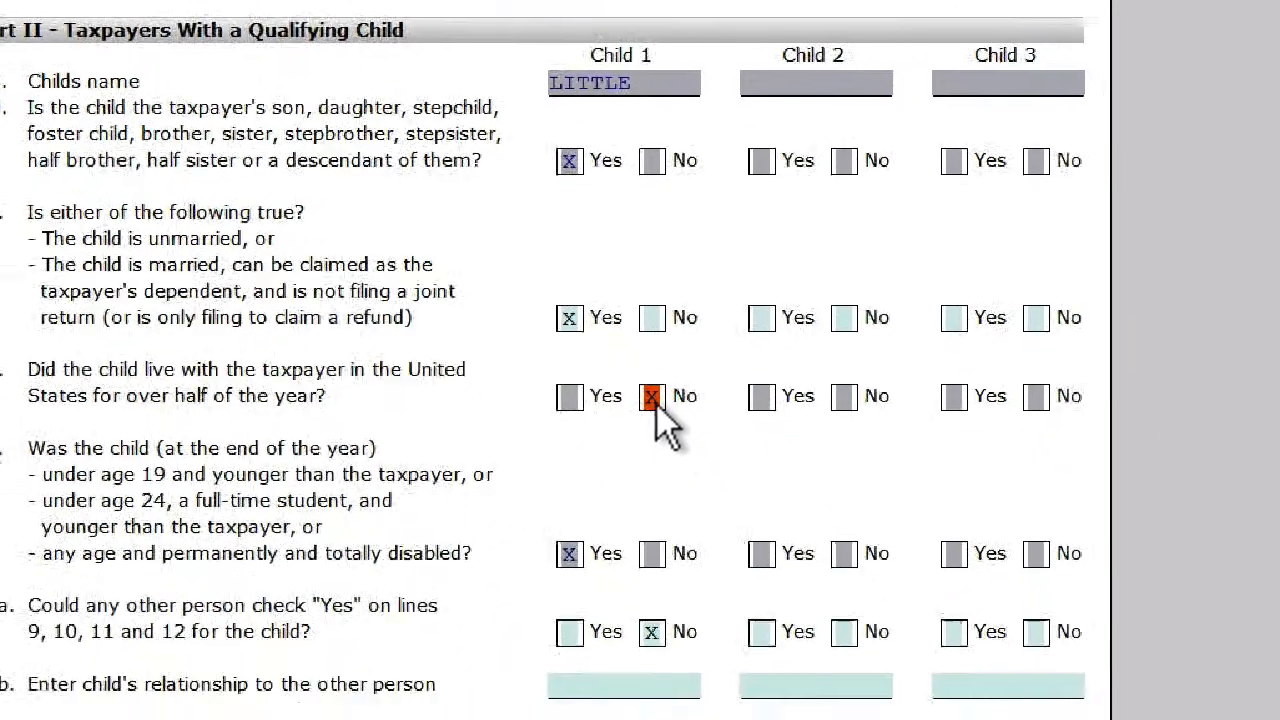
# - Clear the override on line 11 for Child 1 in Form 8867
pyautogui.rightClick(778, 616)
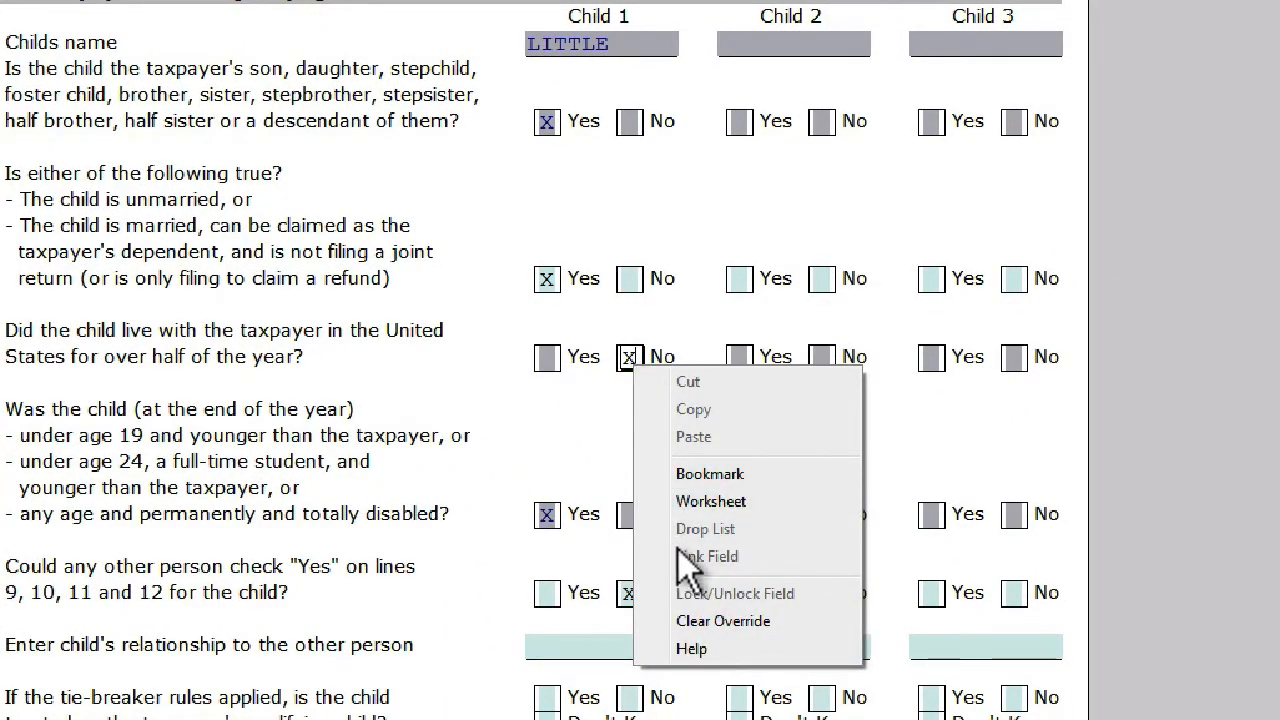
pyautogui.click(718, 614)
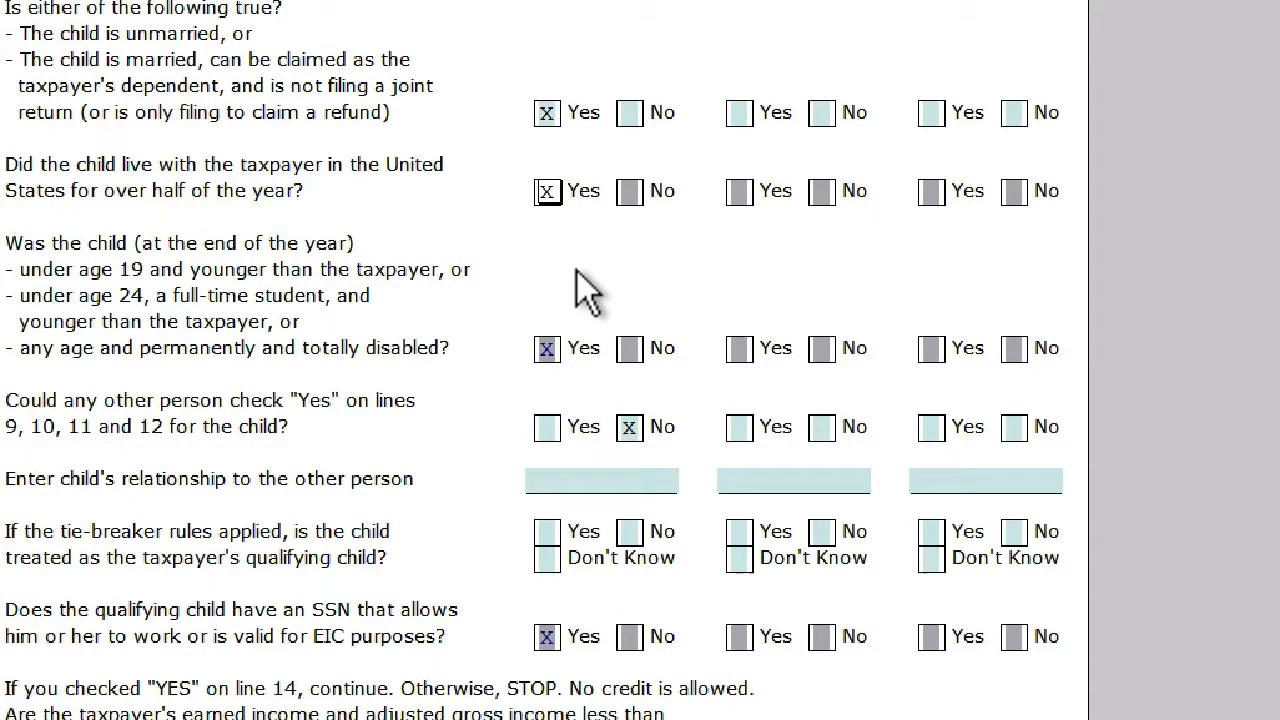
pyautogui.press('Tab')
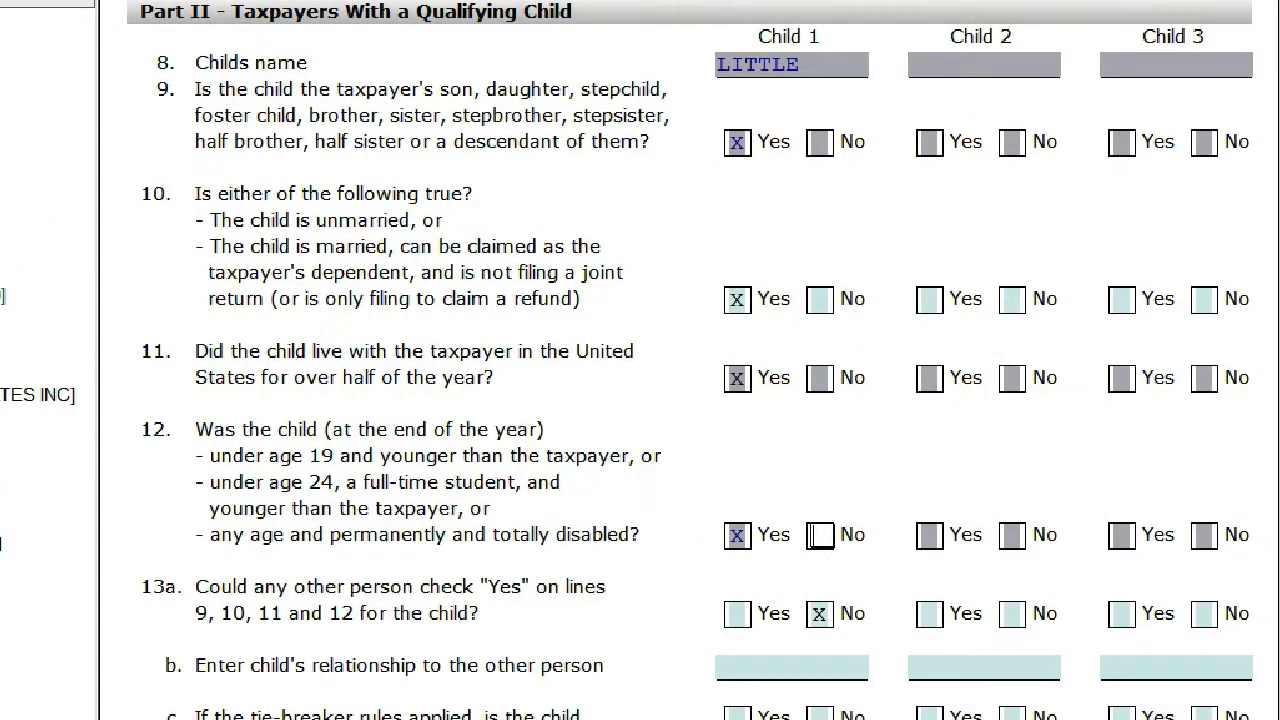
# - View Form 8879, and review the address and bank information in the Client Data form
pyautogui.click(165, 506)
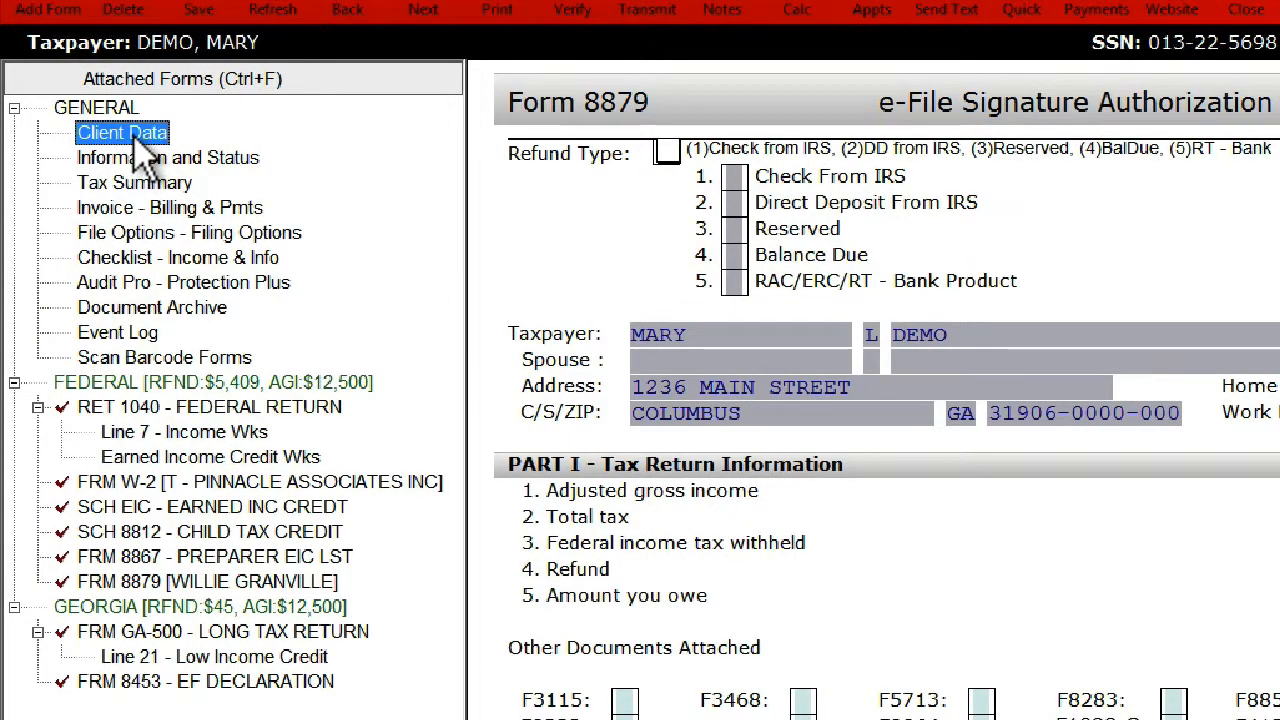
pyautogui.click(134, 137)
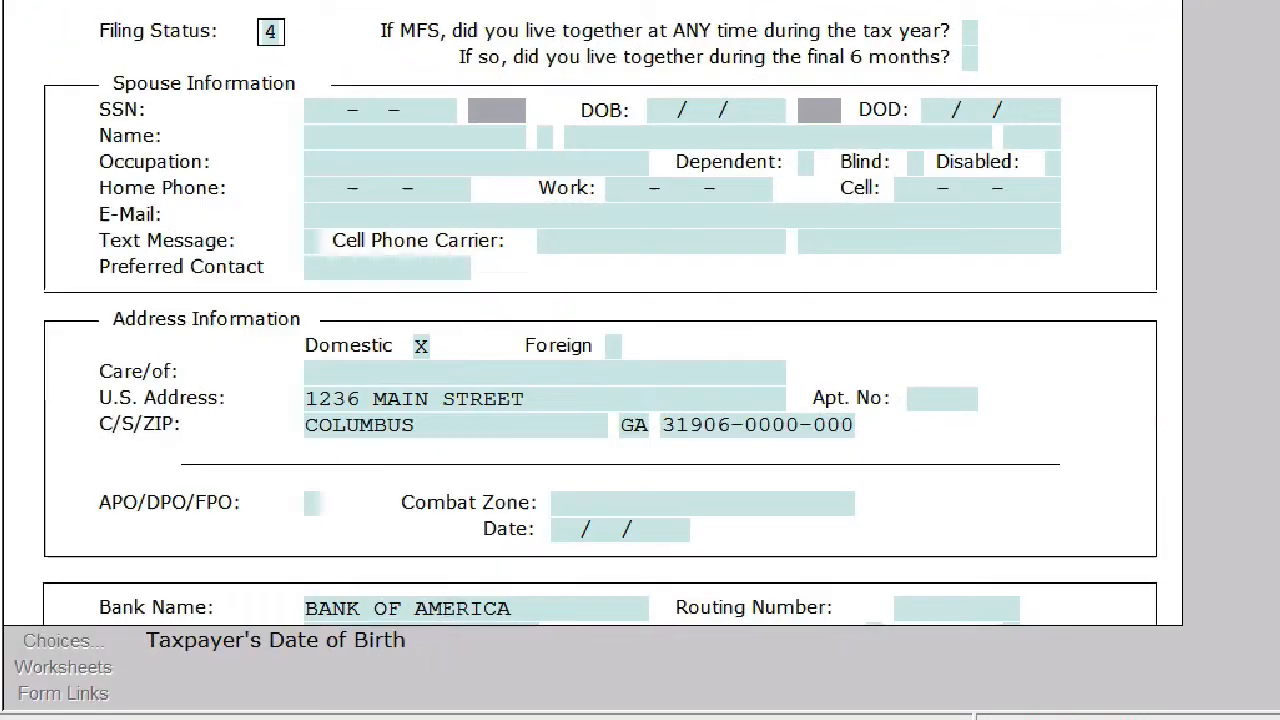
pyautogui.scroll(-1, 280, 553)
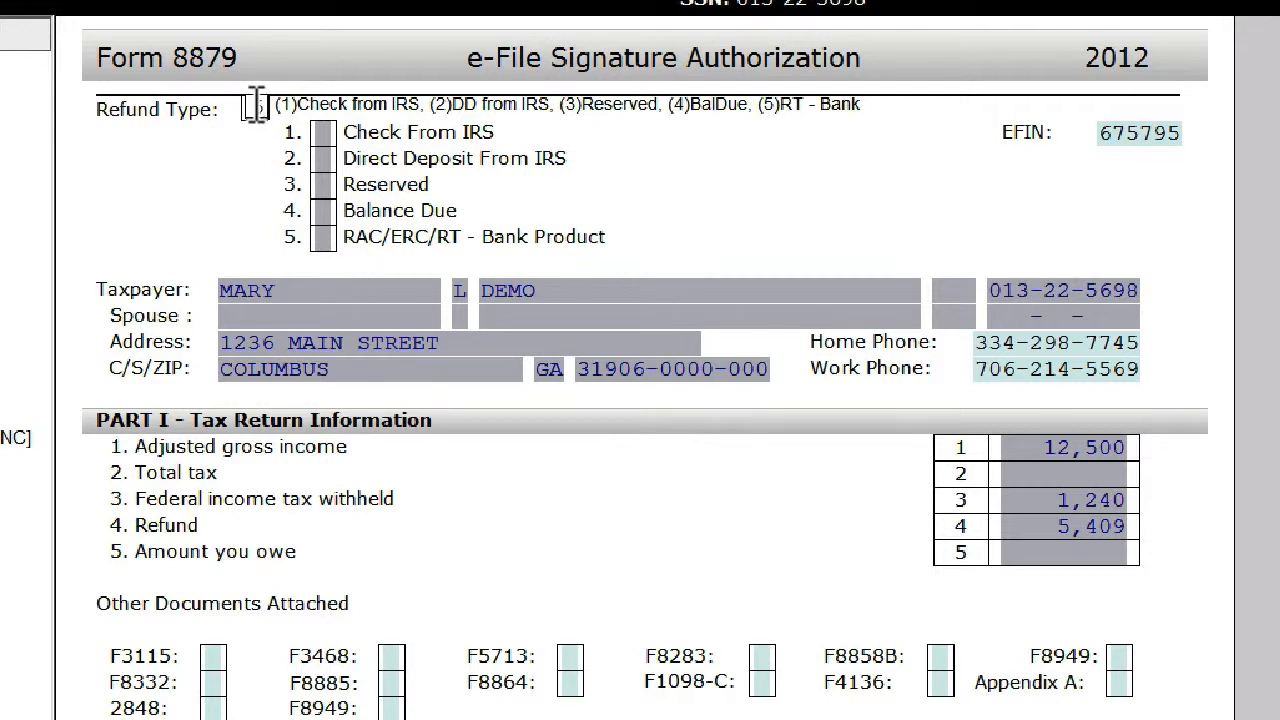
# - On Form 8879, set the Refund Type to 5 for a bank product and refresh the return
pyautogui.write('5')
pyautogui.press('Tab')
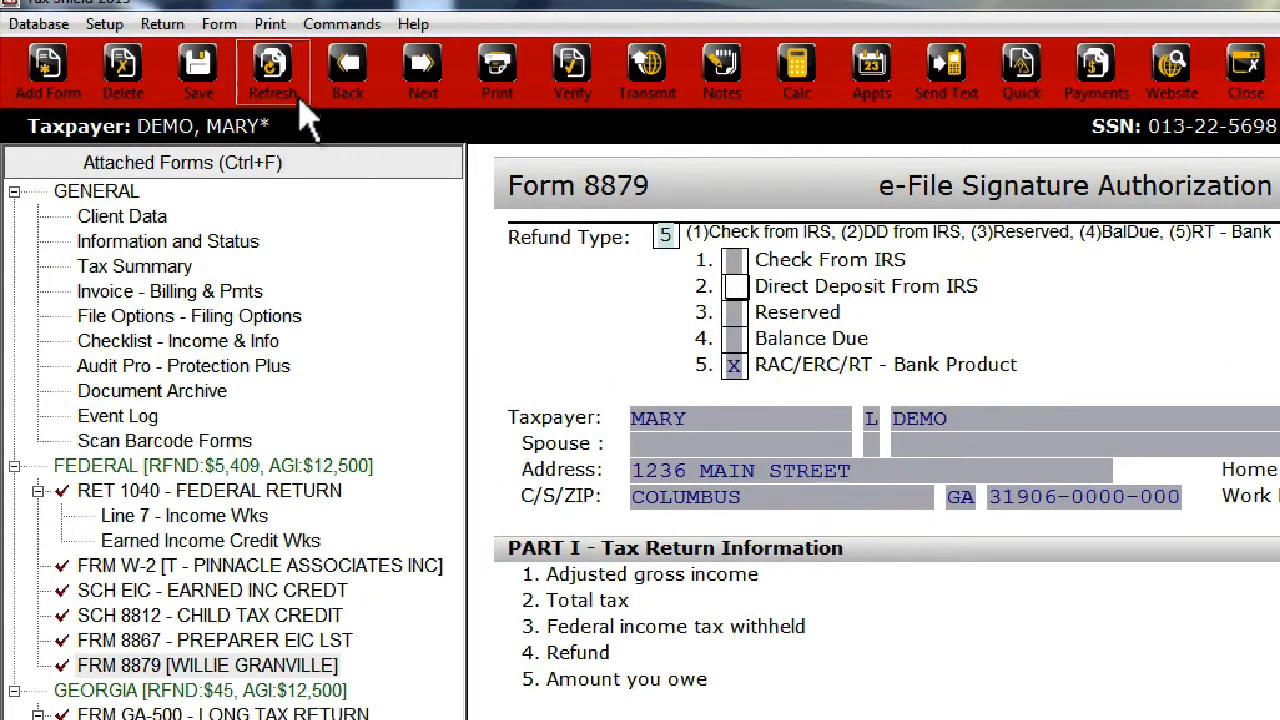
pyautogui.click(298, 105)
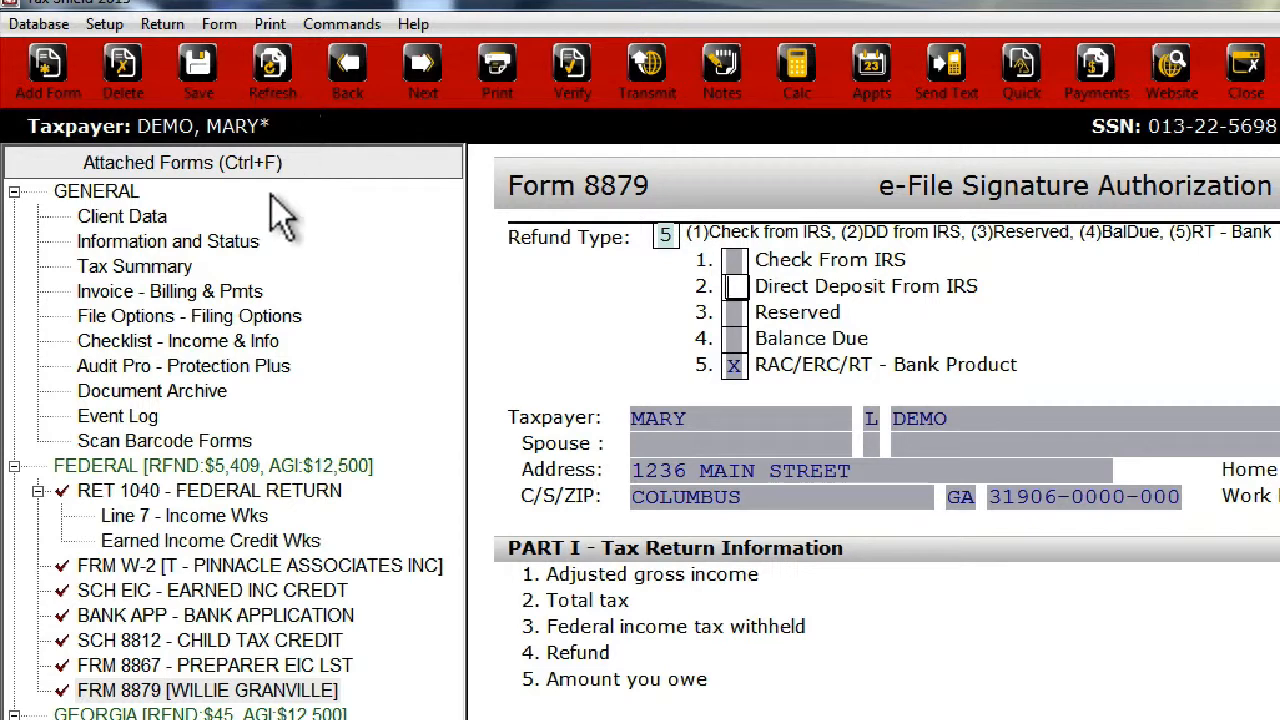
# - In the Bank Application form, enter the taxpayer's street address, city, state and ZIP code
pyautogui.click(189, 617)
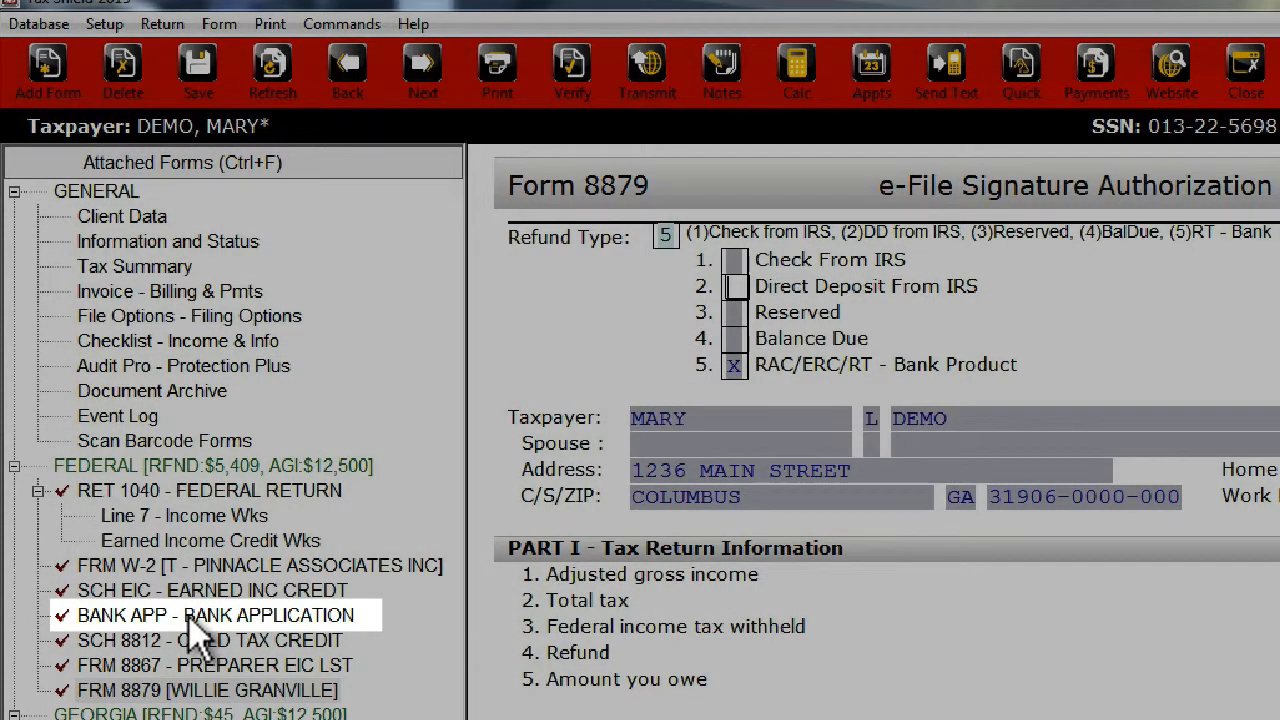
pyautogui.doubleClick(188, 615)
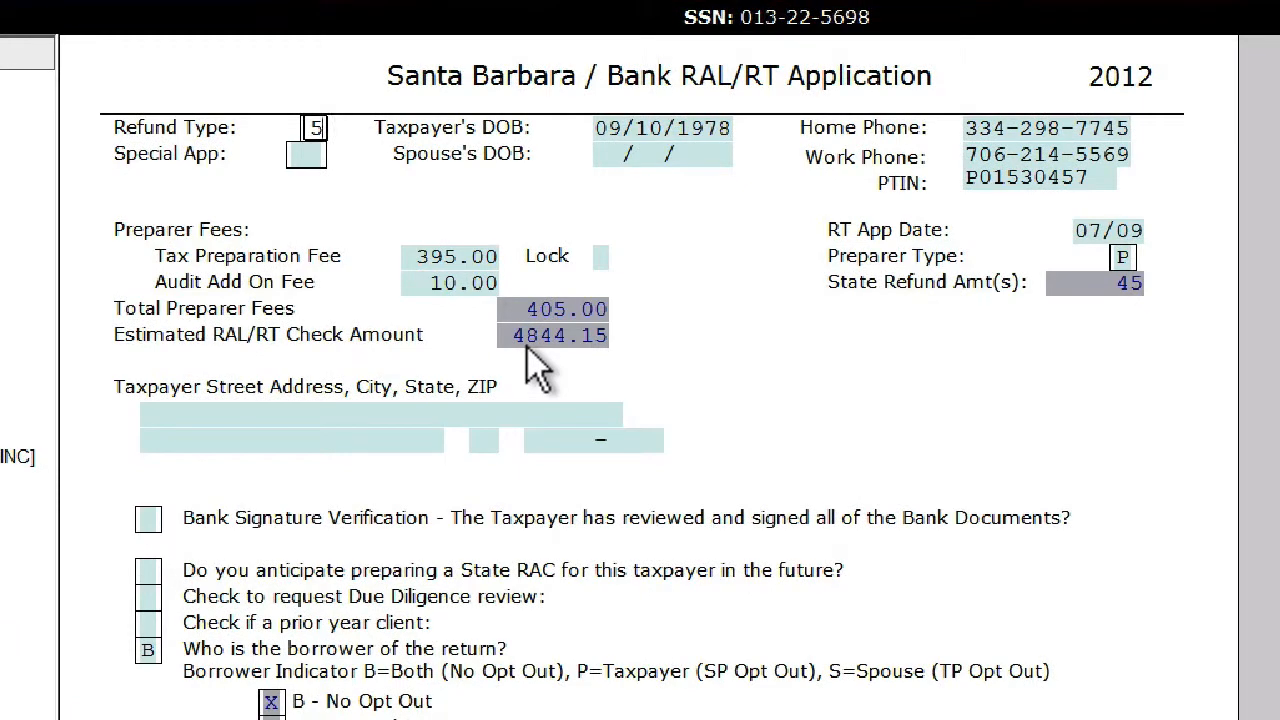
pyautogui.click(246, 415)
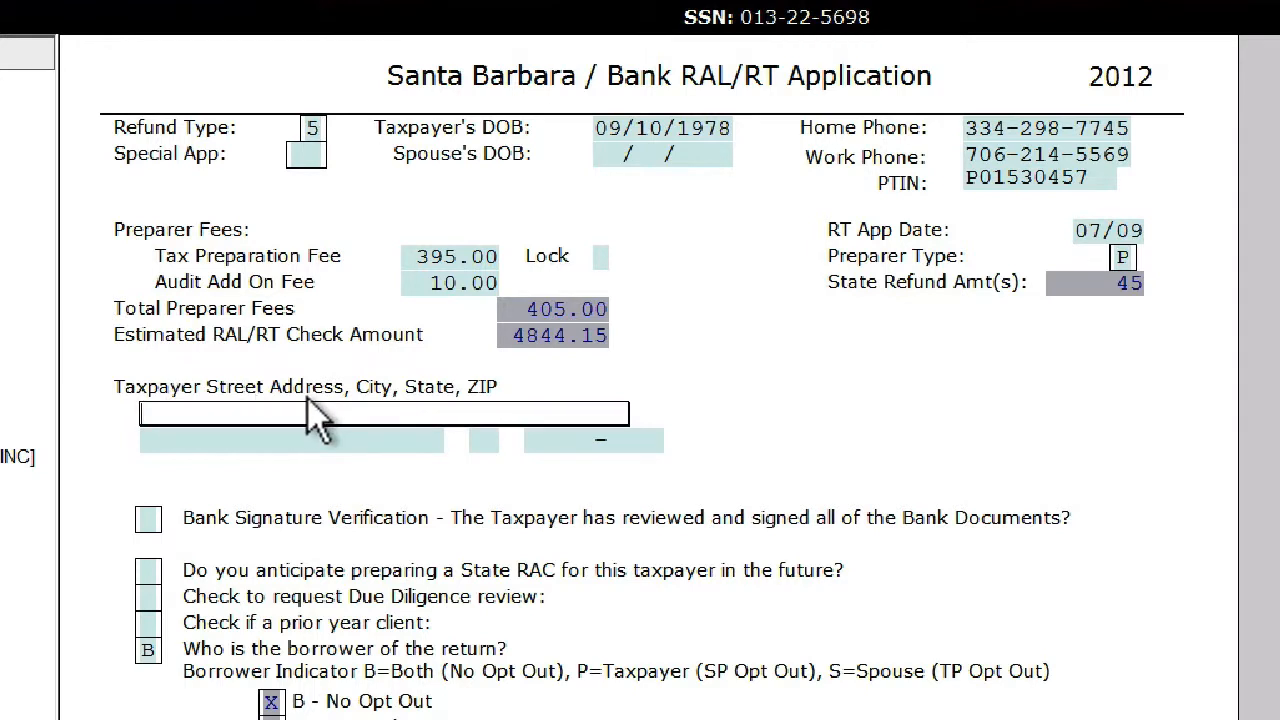
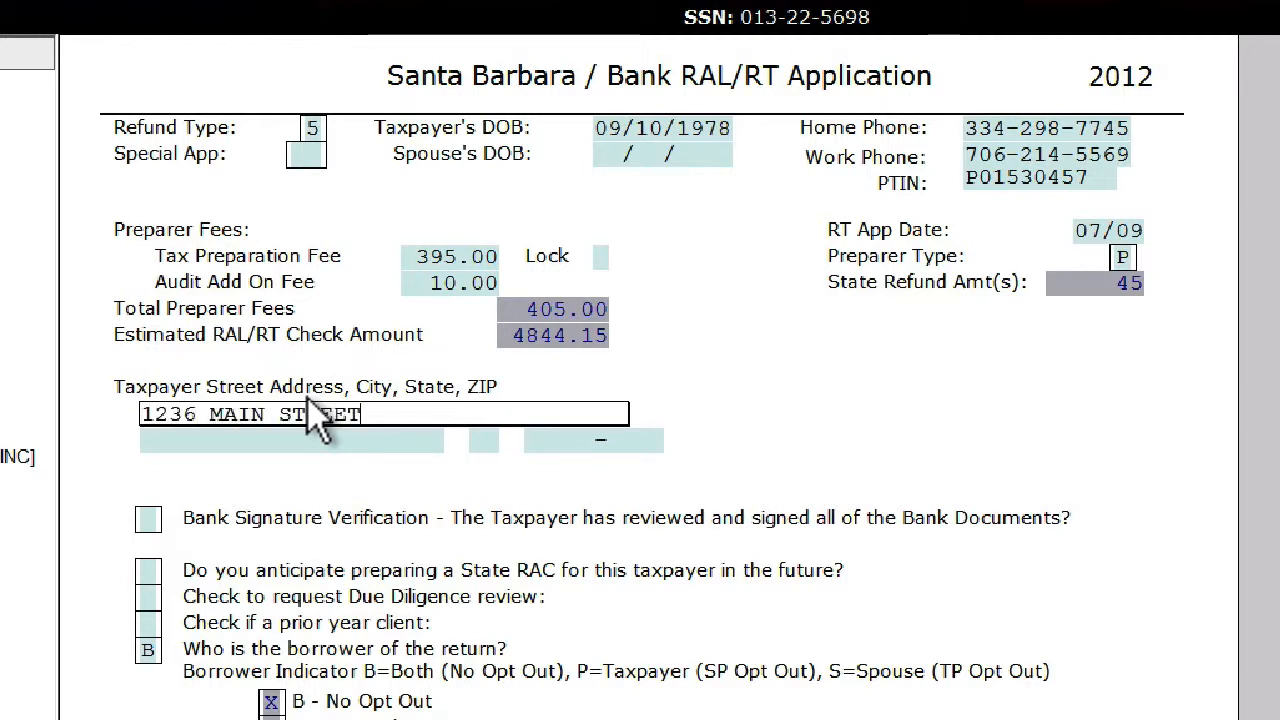
pyautogui.press('Tab')
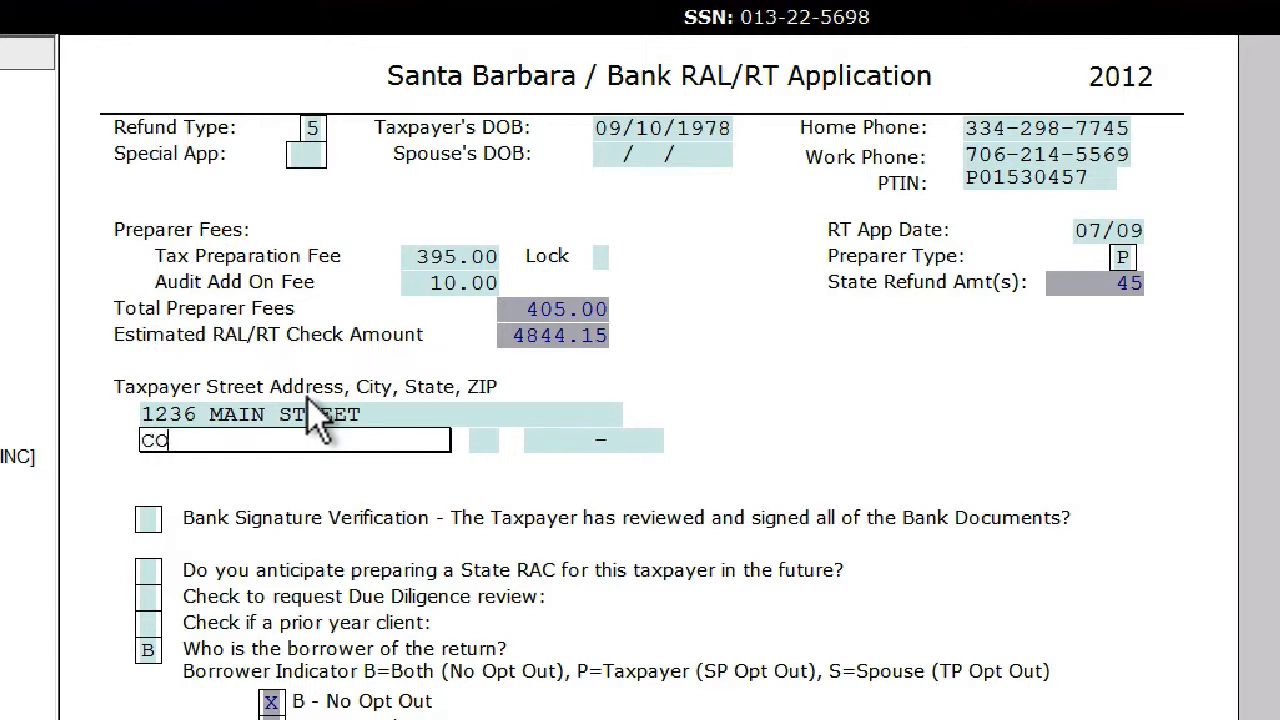
pyautogui.press('Tab')
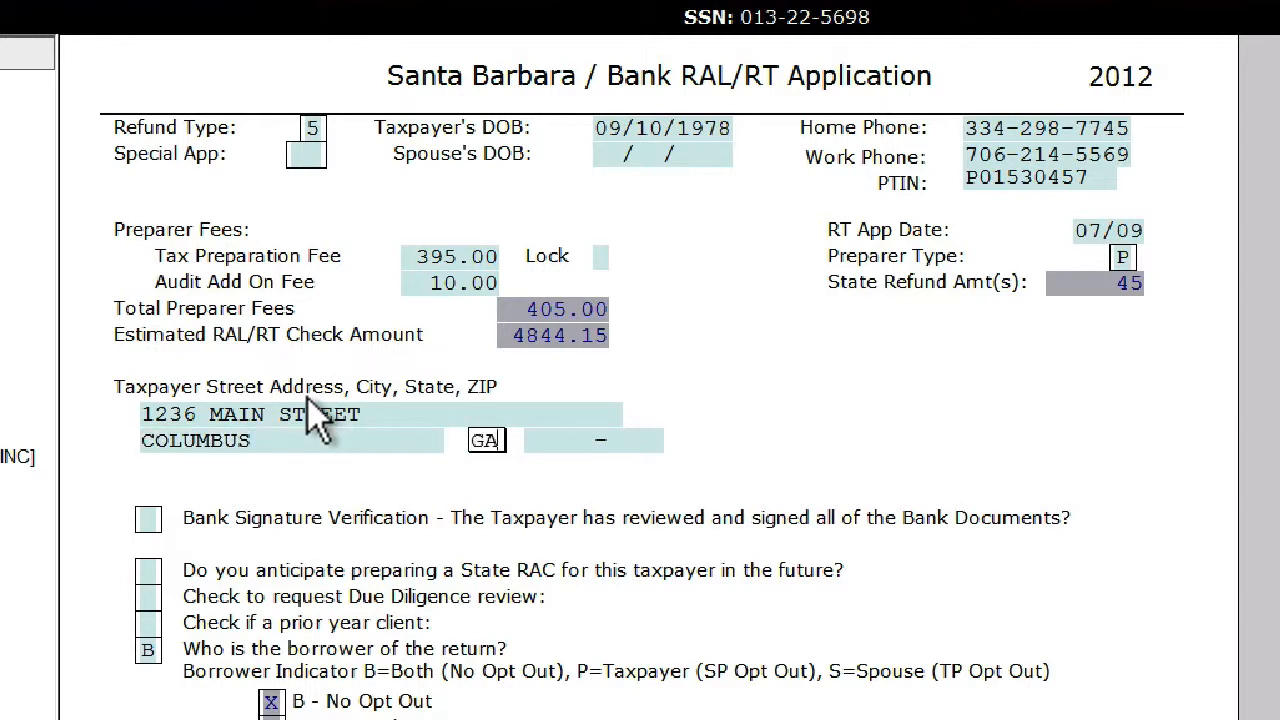
pyautogui.press('Tab')
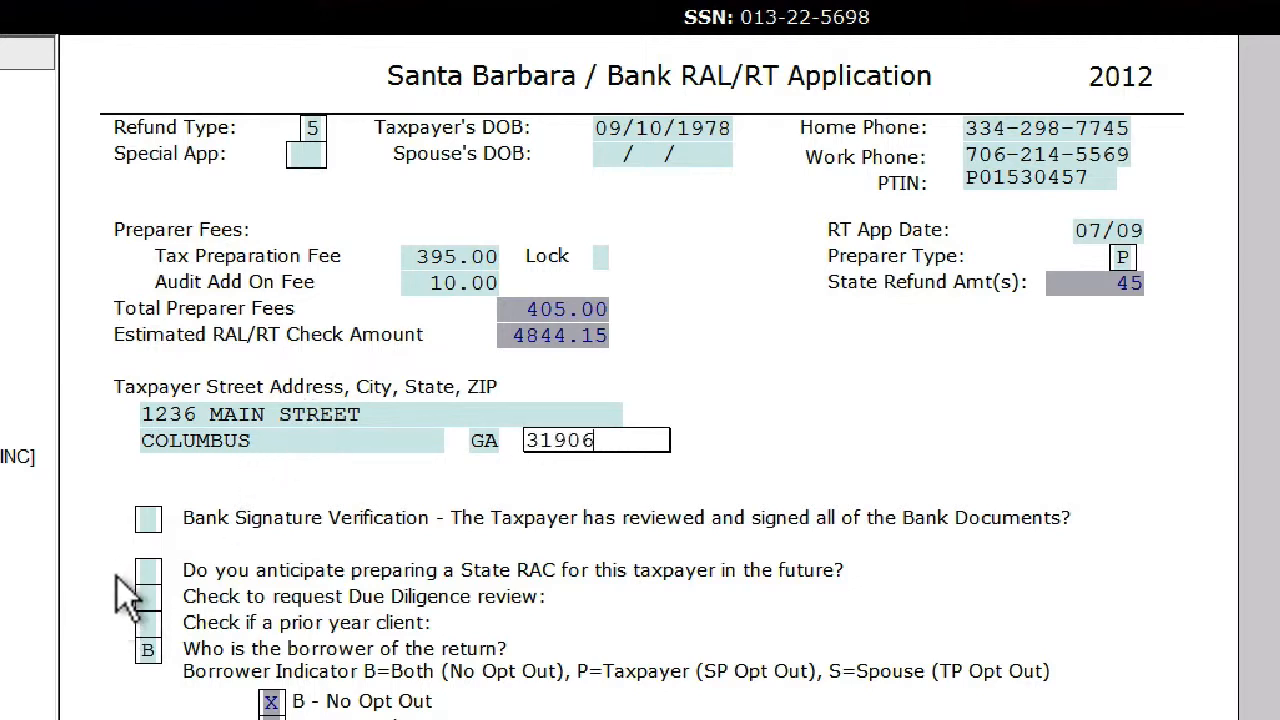
# - Mark the Bank Signature Verification with X and answer Y to preparing a State RAC for the taxpayer in the future
pyautogui.click(142, 526)
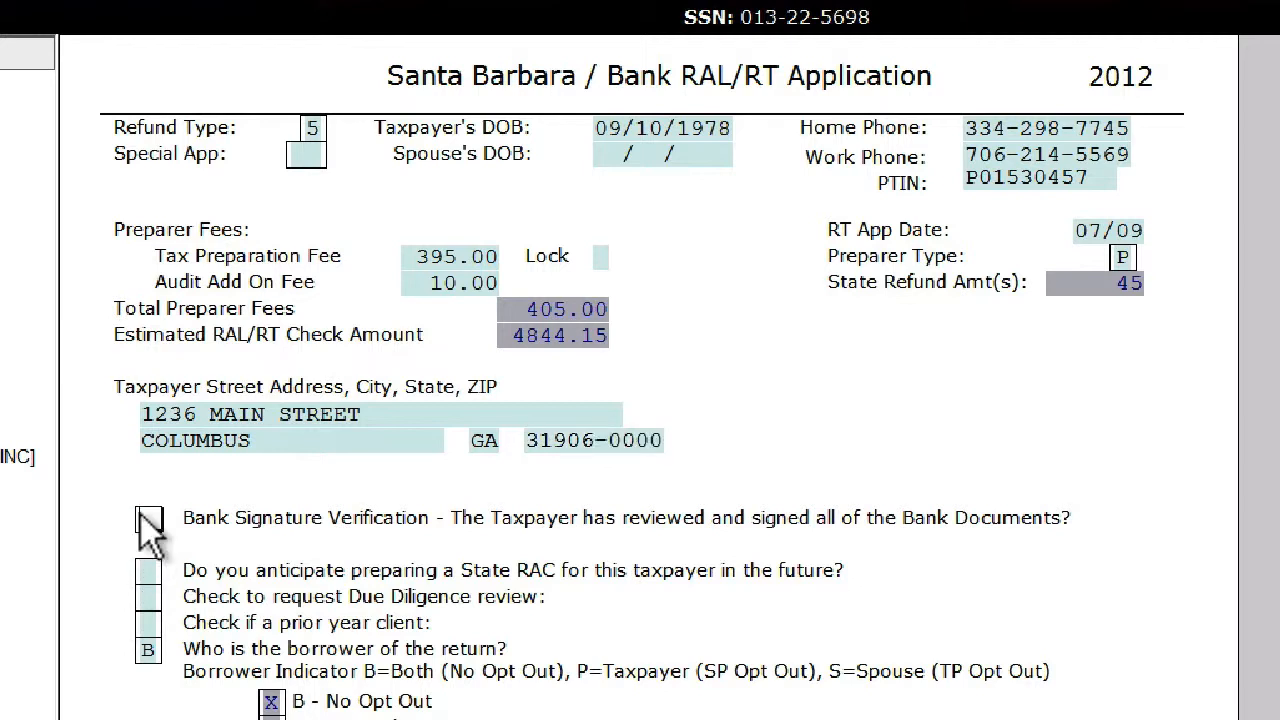
pyautogui.click(150, 568)
pyautogui.write('Y')
# - Set the taxpayer's US citizenship status to C for citizen in the Bank Application form
pyautogui.click(166, 688)
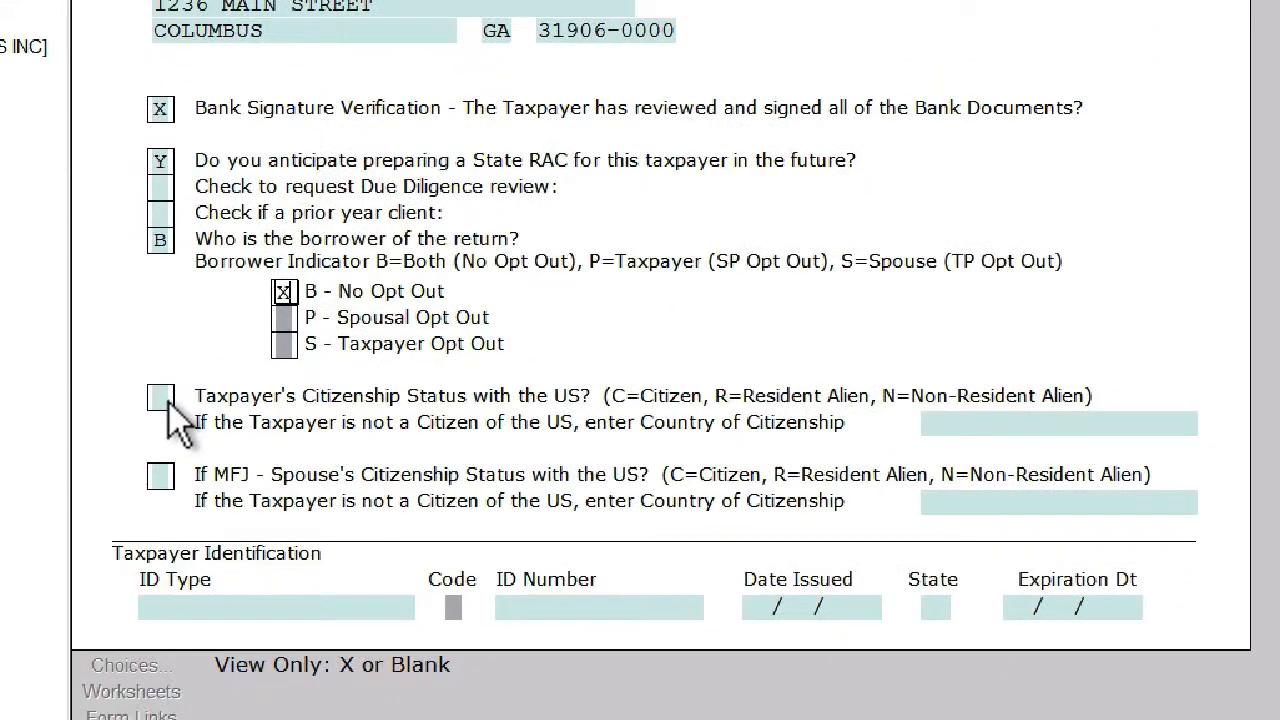
pyautogui.click(162, 687)
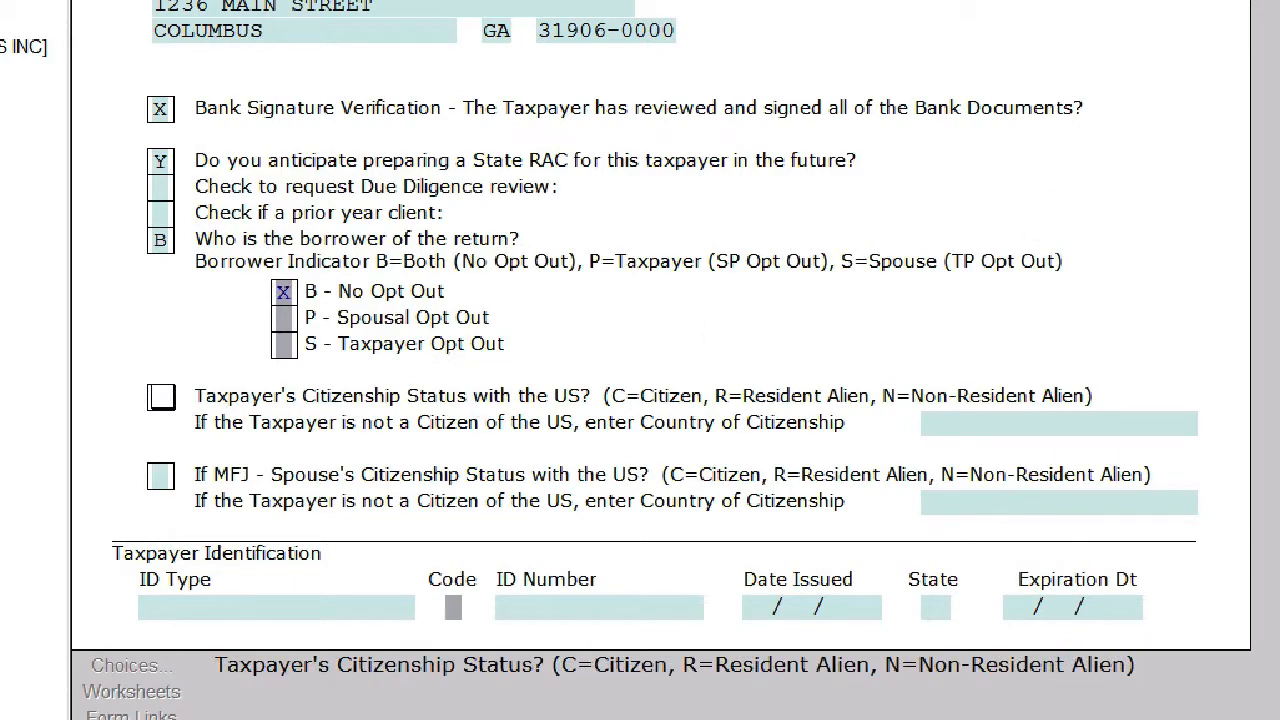
pyautogui.scroll(-3, 656, 328)
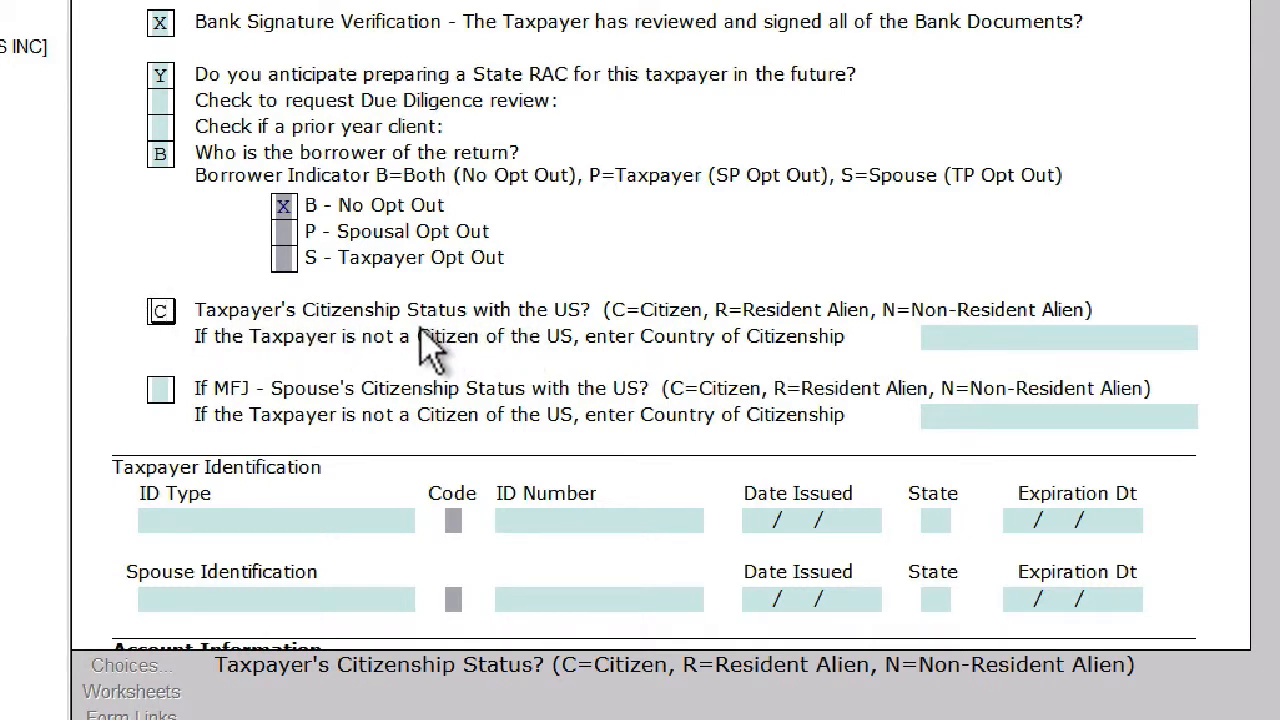
pyautogui.press('Tab')
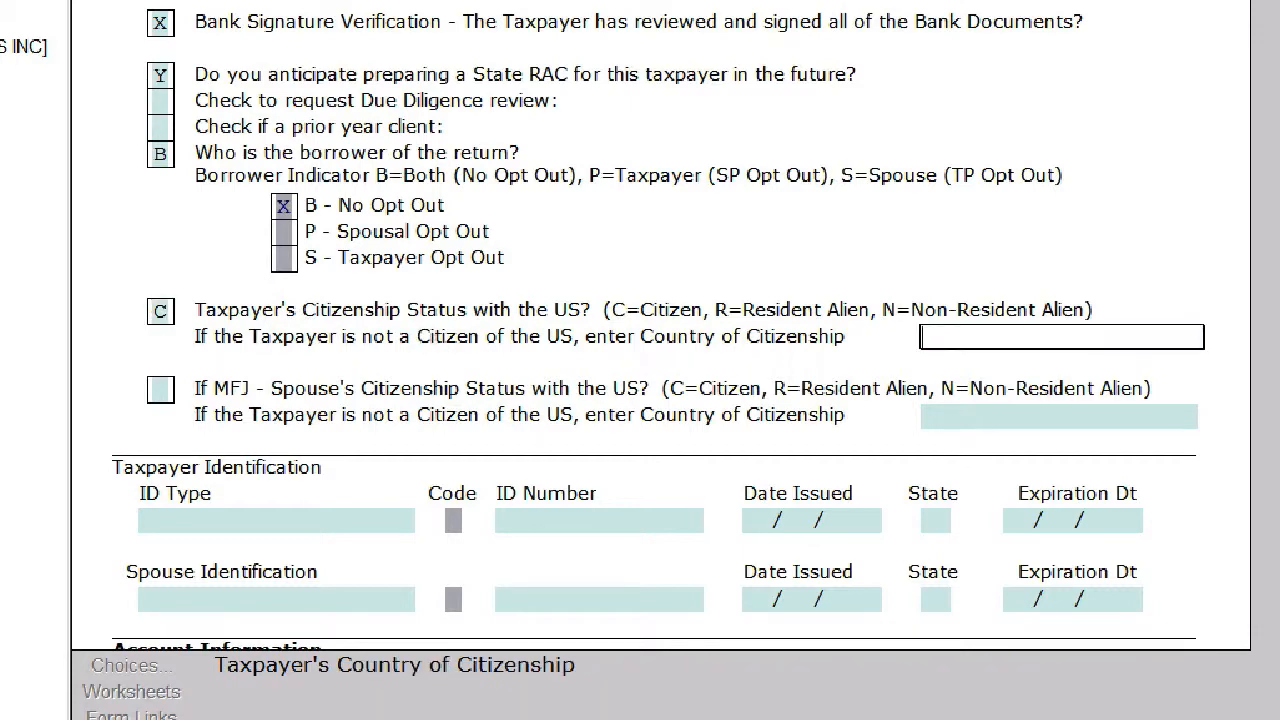
# - Choose DRIVERS LICENSE as the taxpayer's ID type from the available bank identification choices
pyautogui.scroll(-10, 660, 326)
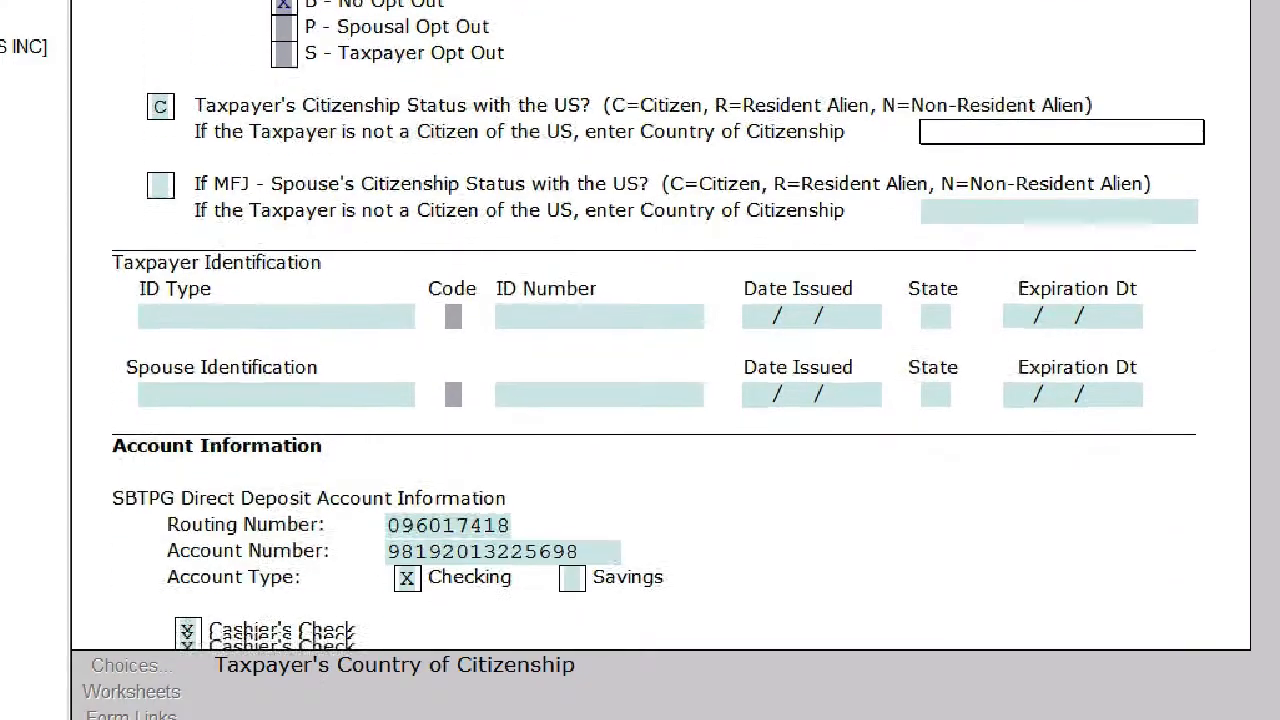
pyautogui.scroll(-4, 660, 326)
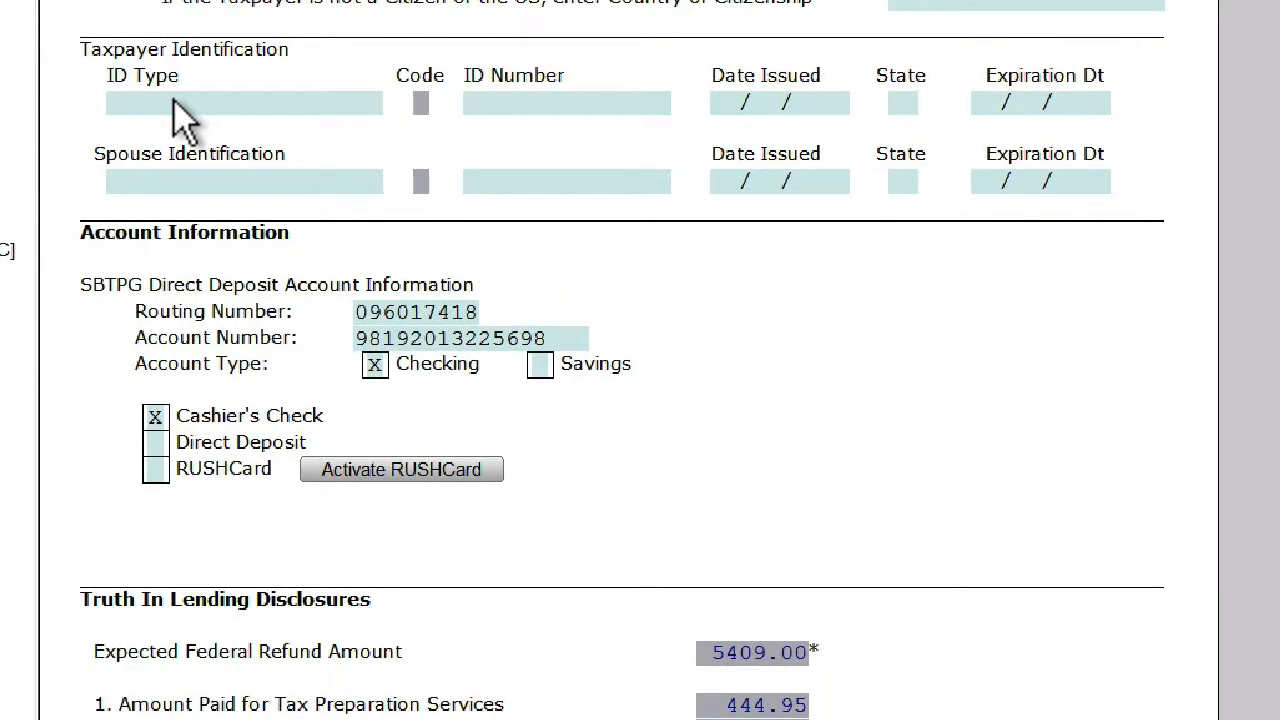
pyautogui.click(180, 104)
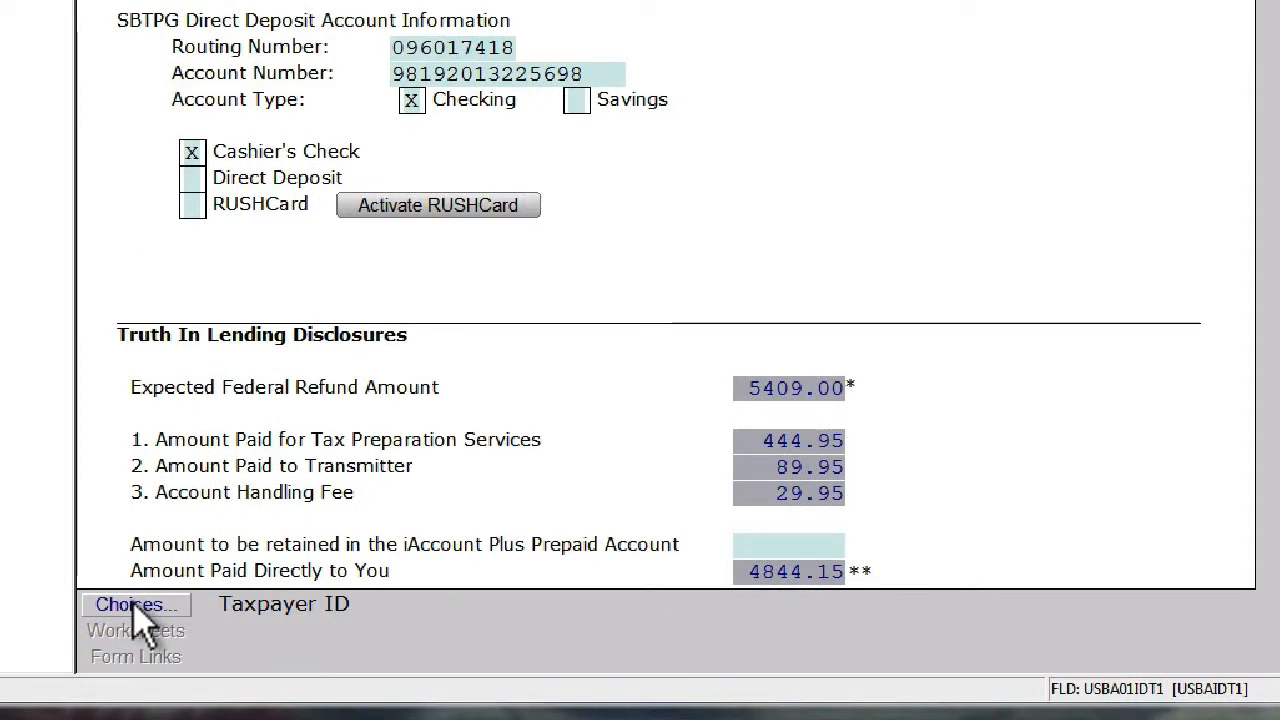
pyautogui.click(134, 604)
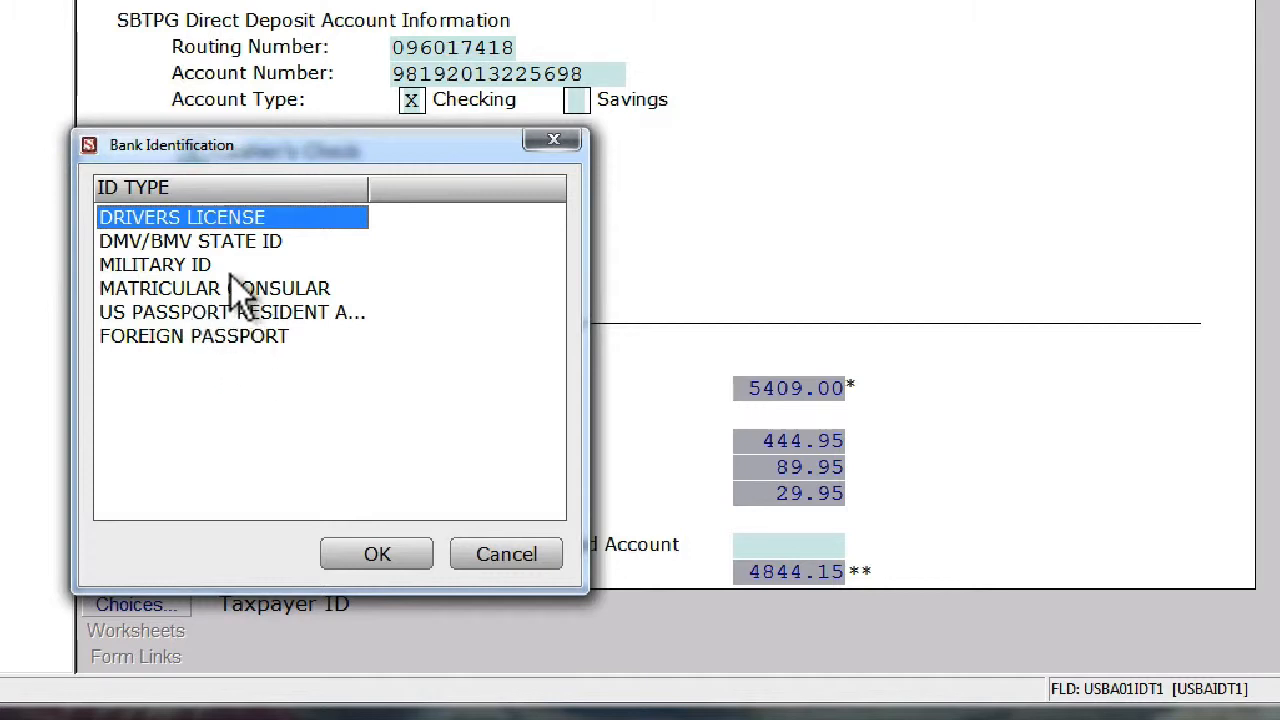
pyautogui.doubleClick(211, 219)
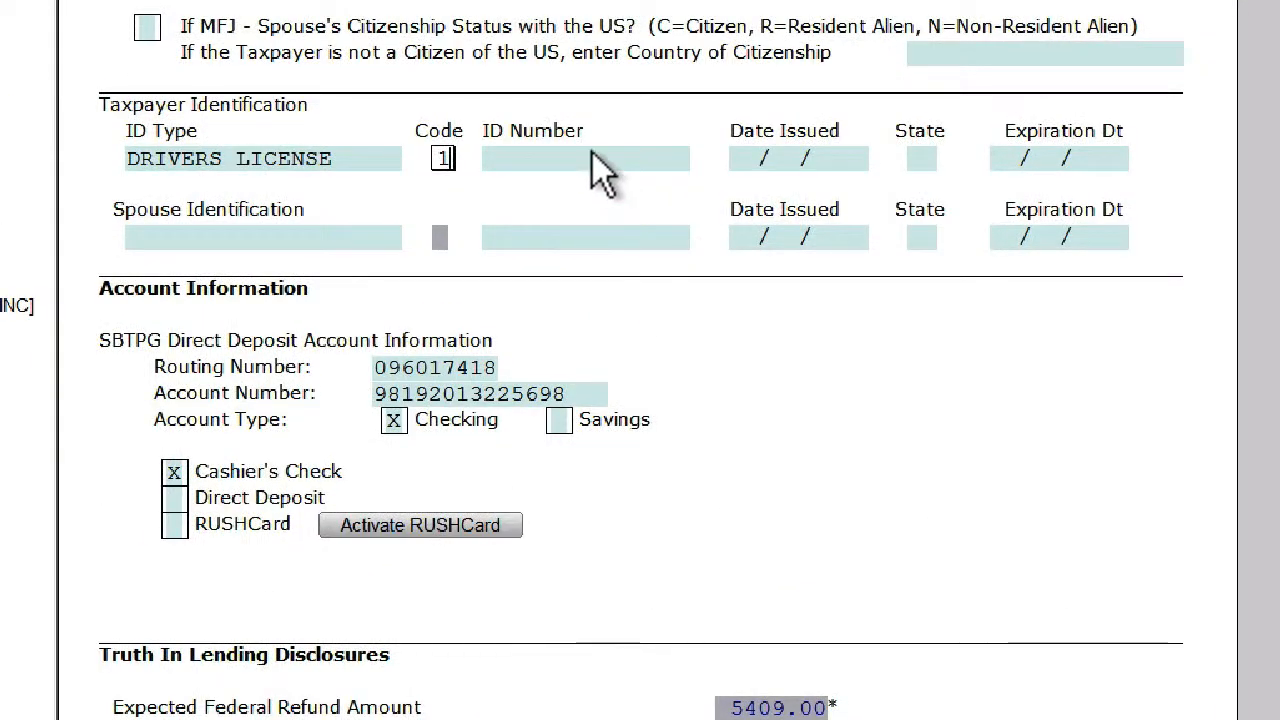
# - Enter the taxpayer's driver's license number in the Taxpayer Identification section
pyautogui.click(593, 158)
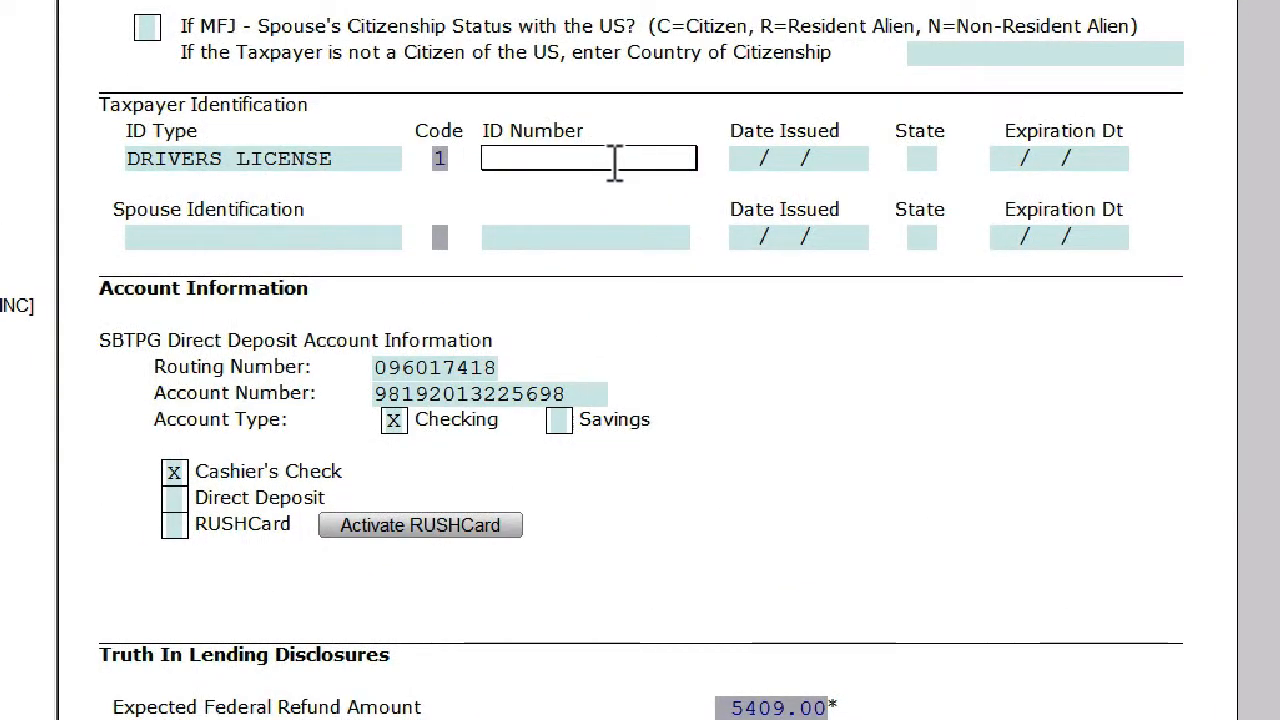
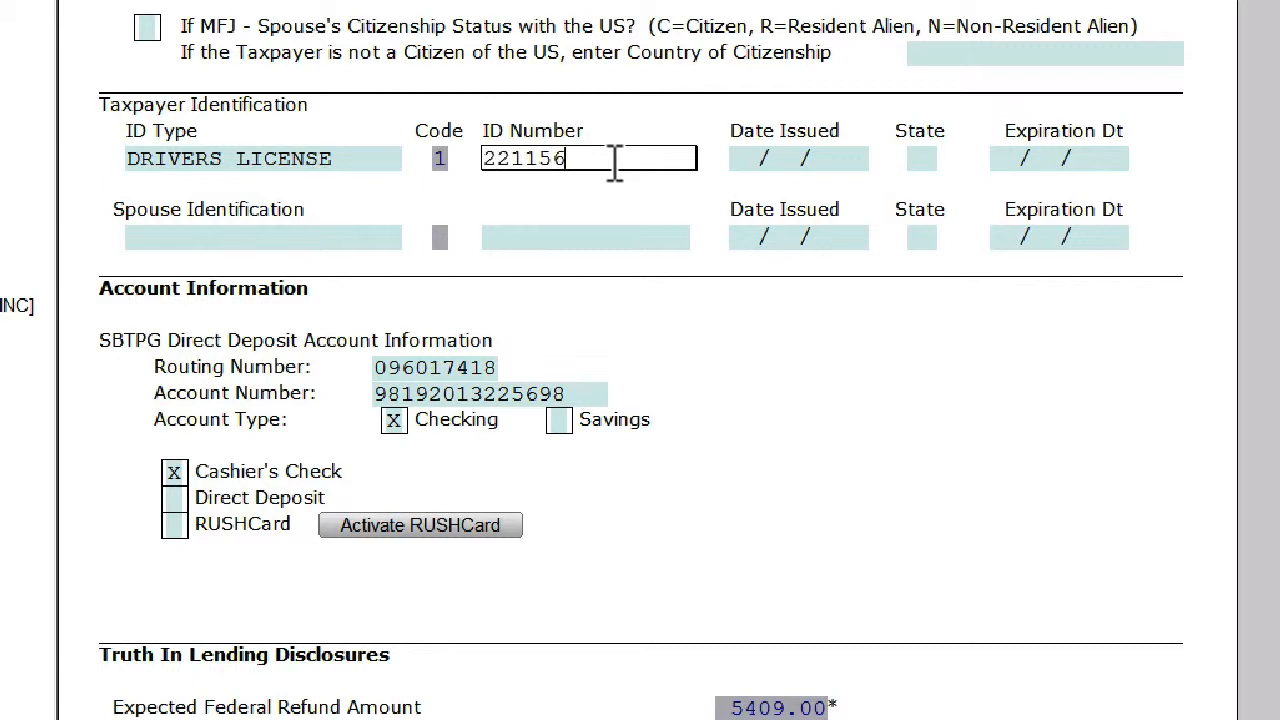
# - Enter the license's issue date as 02/15/2009, its state as GA and its expiration date as 02/15/2015
pyautogui.click(815, 157)
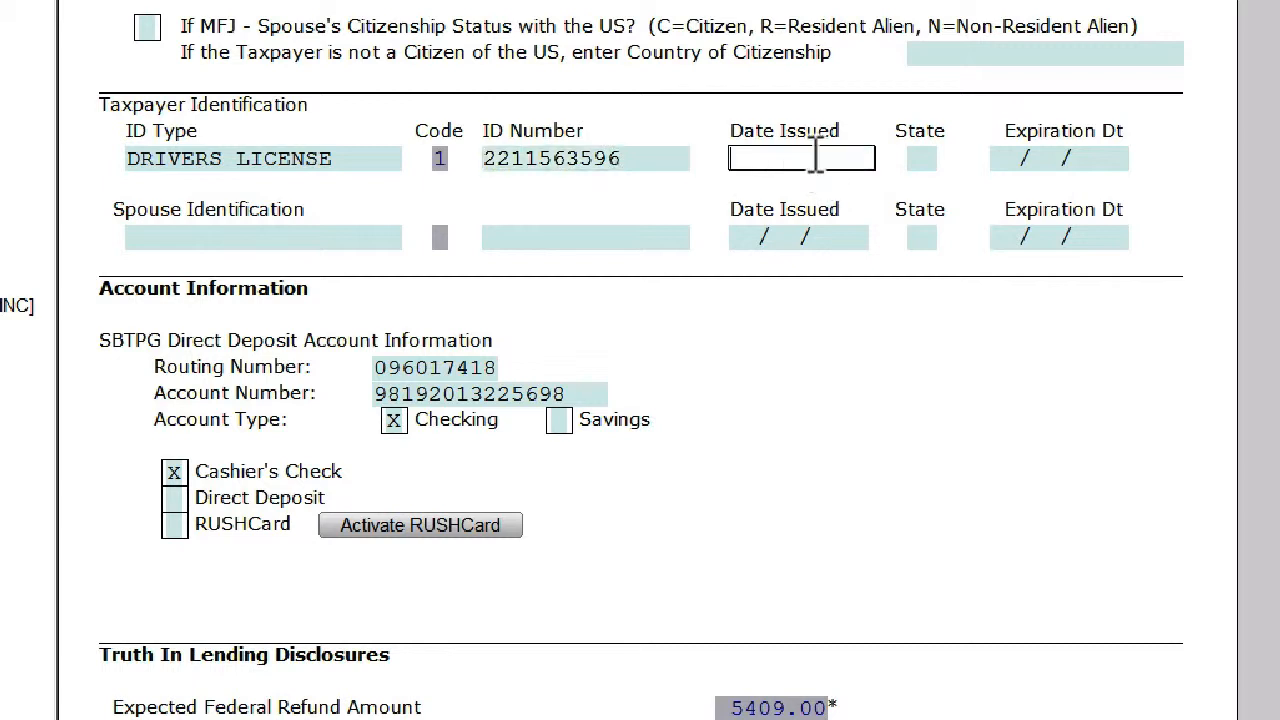
pyautogui.write('02152009')
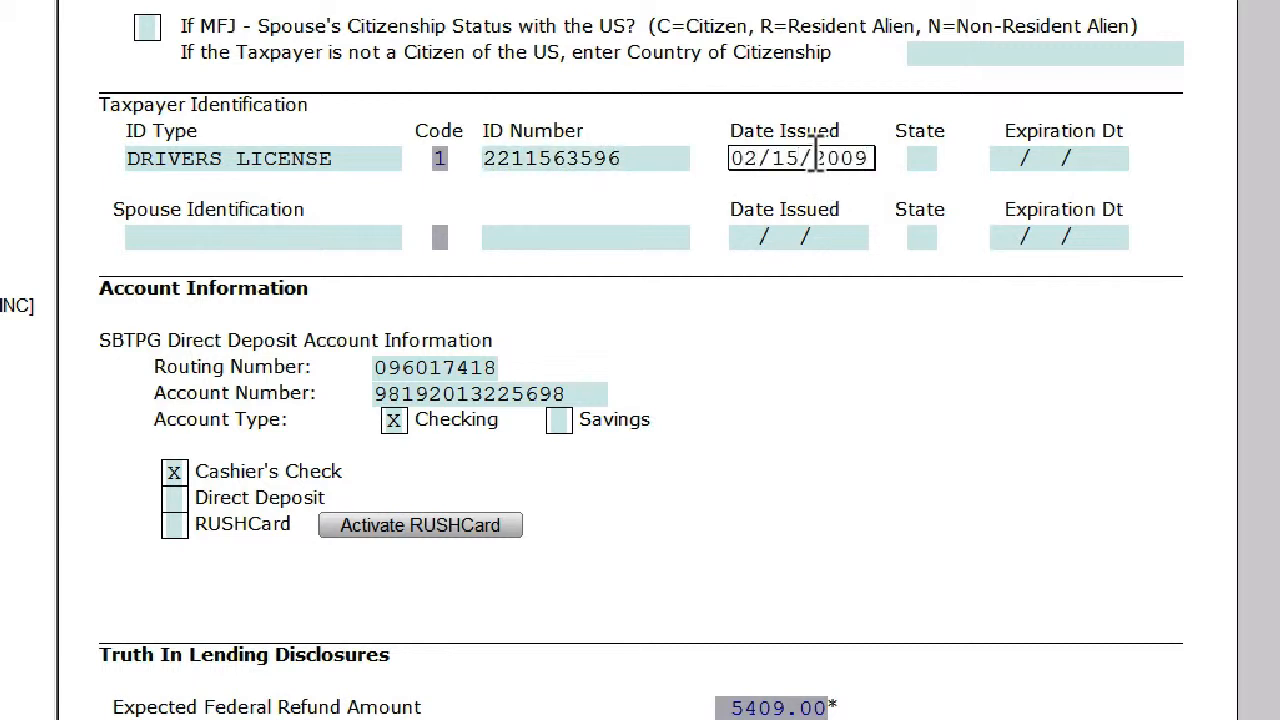
pyautogui.write('GA')
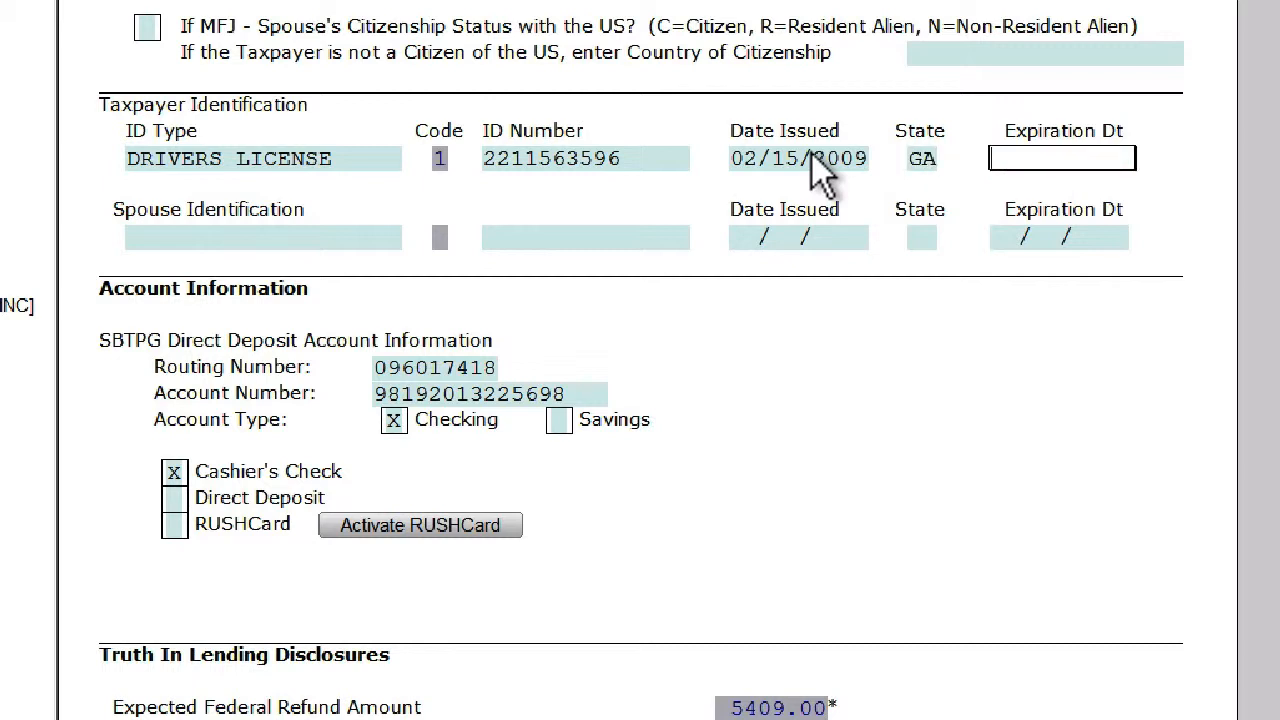
pyautogui.write('02/15/2015')
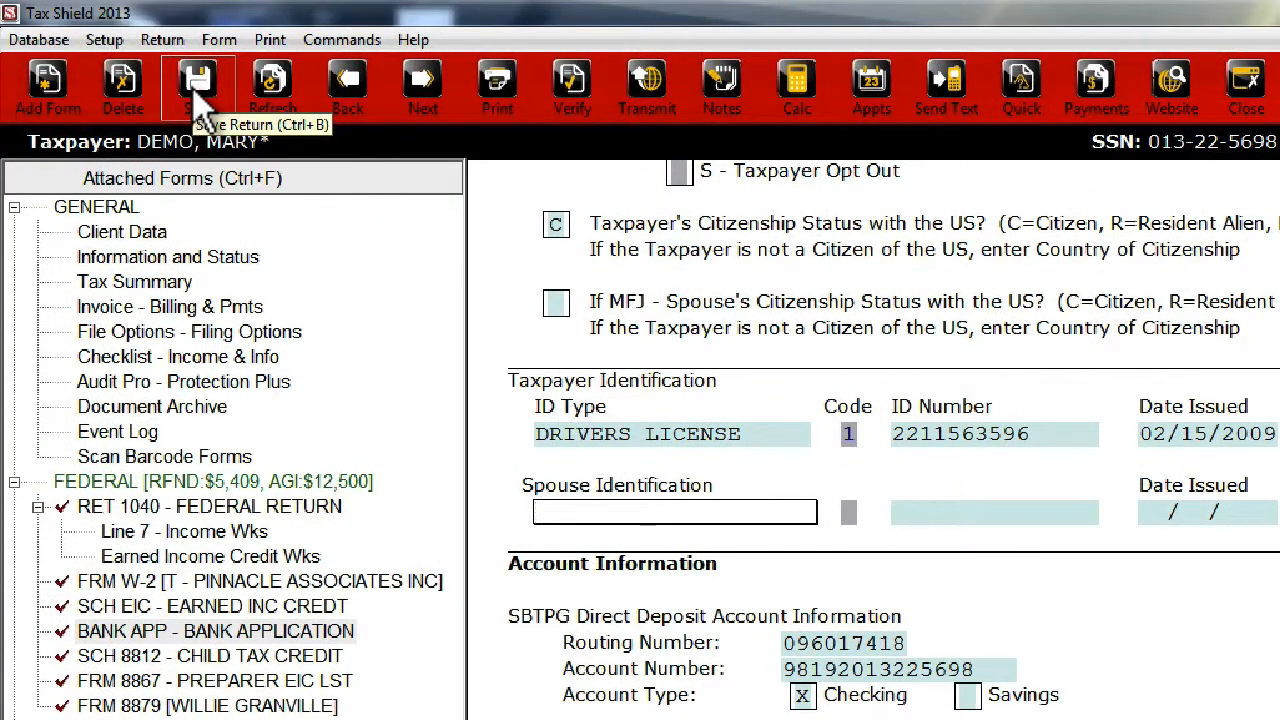
# - Save the return and select the Georgia FRM GA-500 long tax return among the attached forms
pyautogui.click(196, 88)
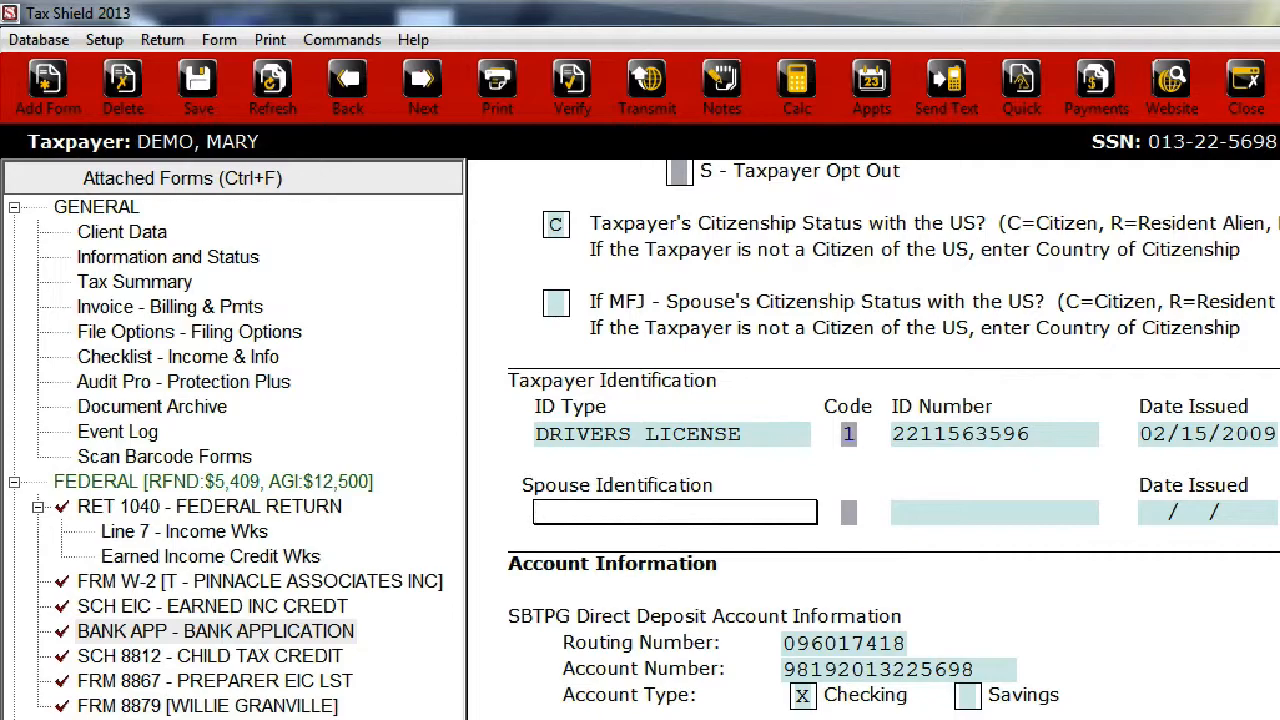
pyautogui.scroll(-10, 893, 440)
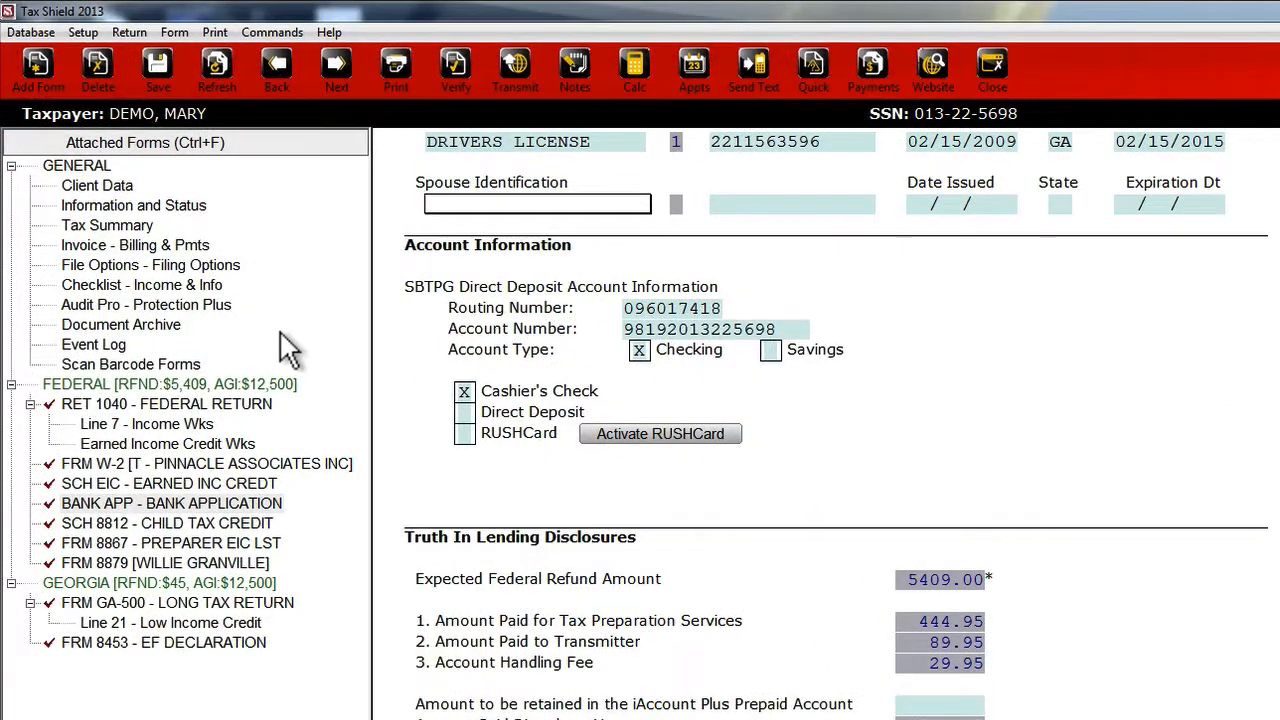
pyautogui.click(235, 597)
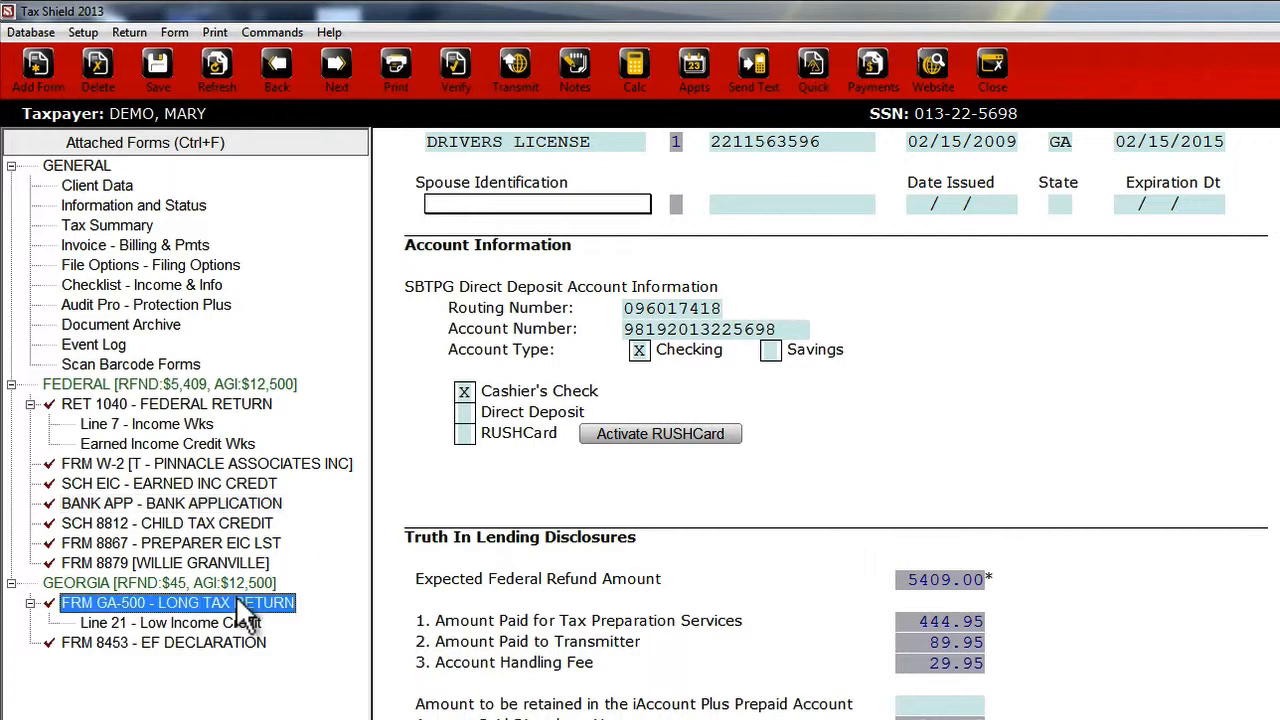